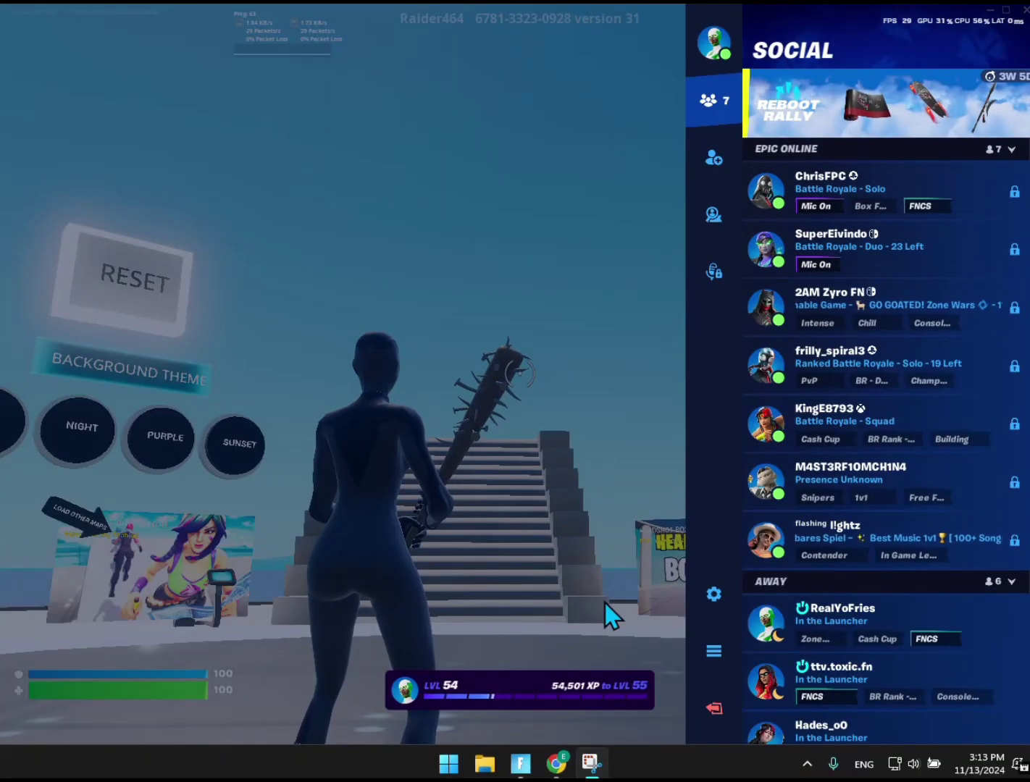
- Close the Social panel, run toward the stairs and swing the pickaxe a few times
key("Escape")
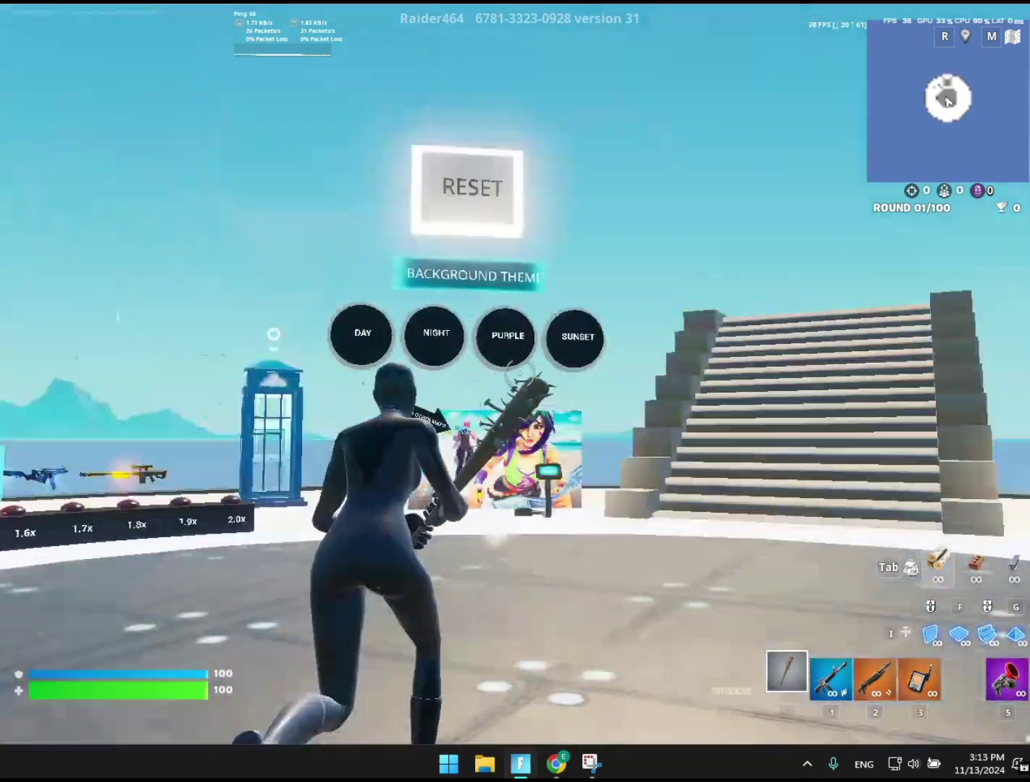
key("w")
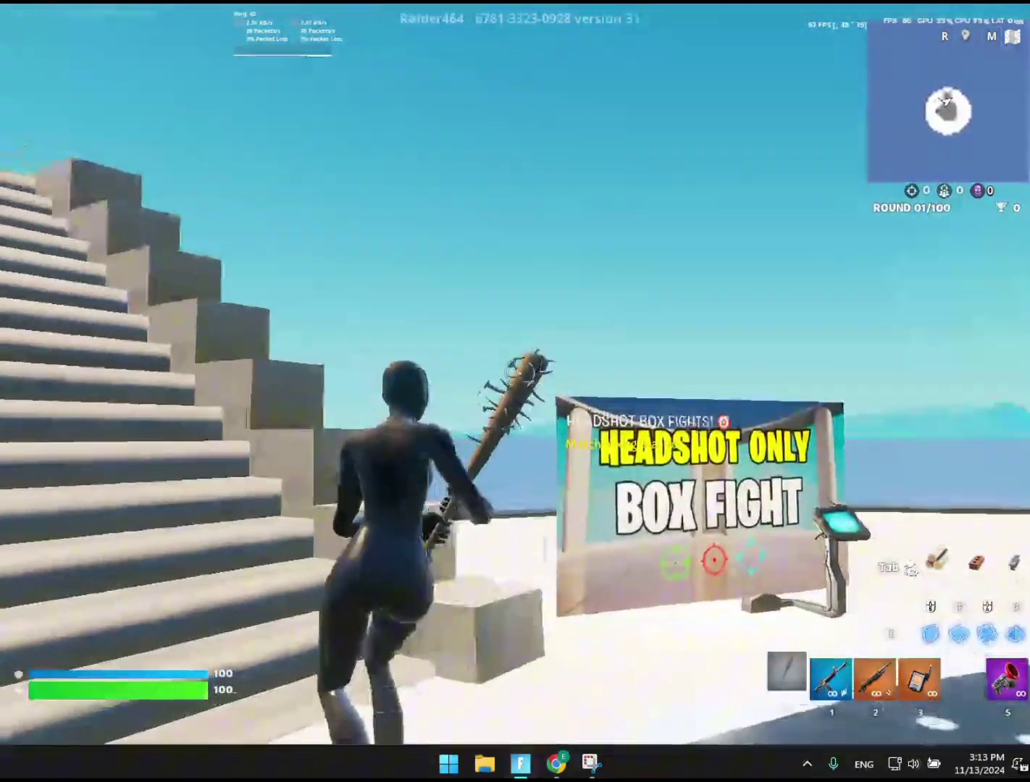
key("w")
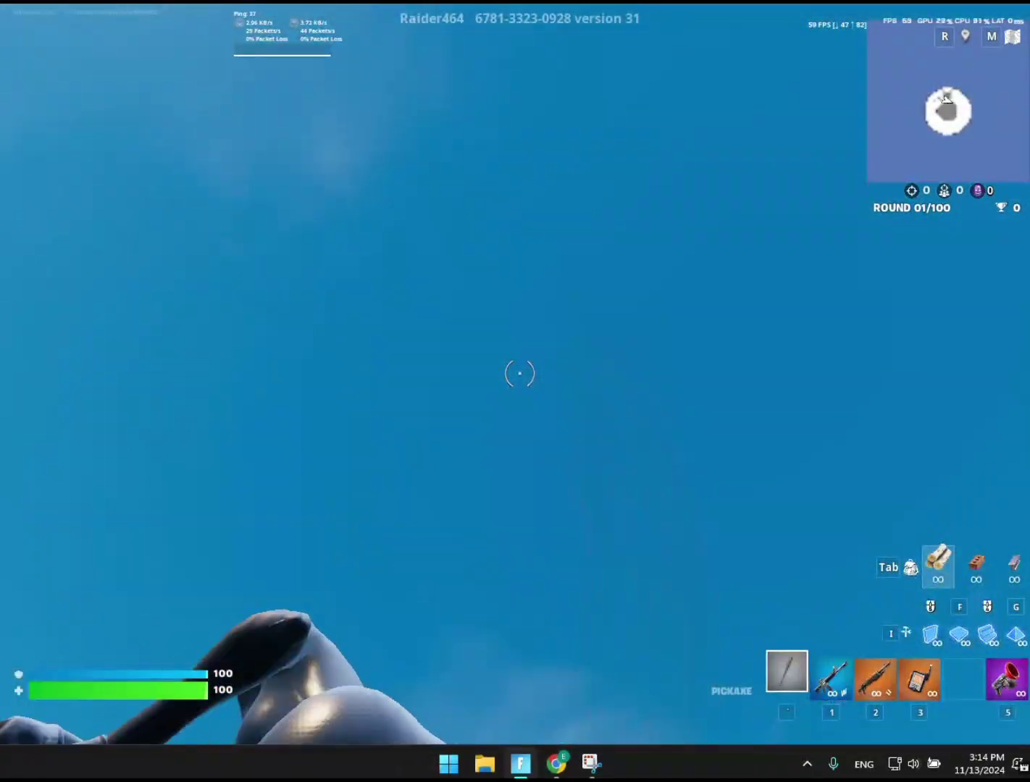
left_click(520, 374)
left_click(519, 374)
left_click(519, 374)
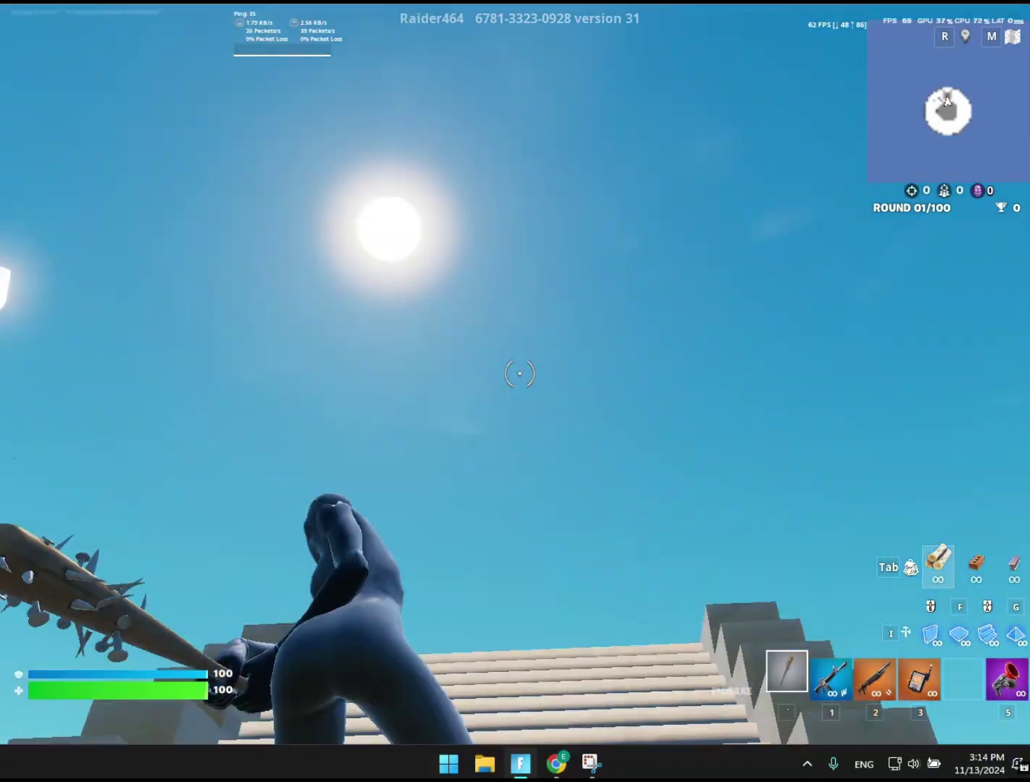
- Place build pieces overhead, then run across the structure and hit a wooden piece
key("w")
key("q")
left_click(520, 374)
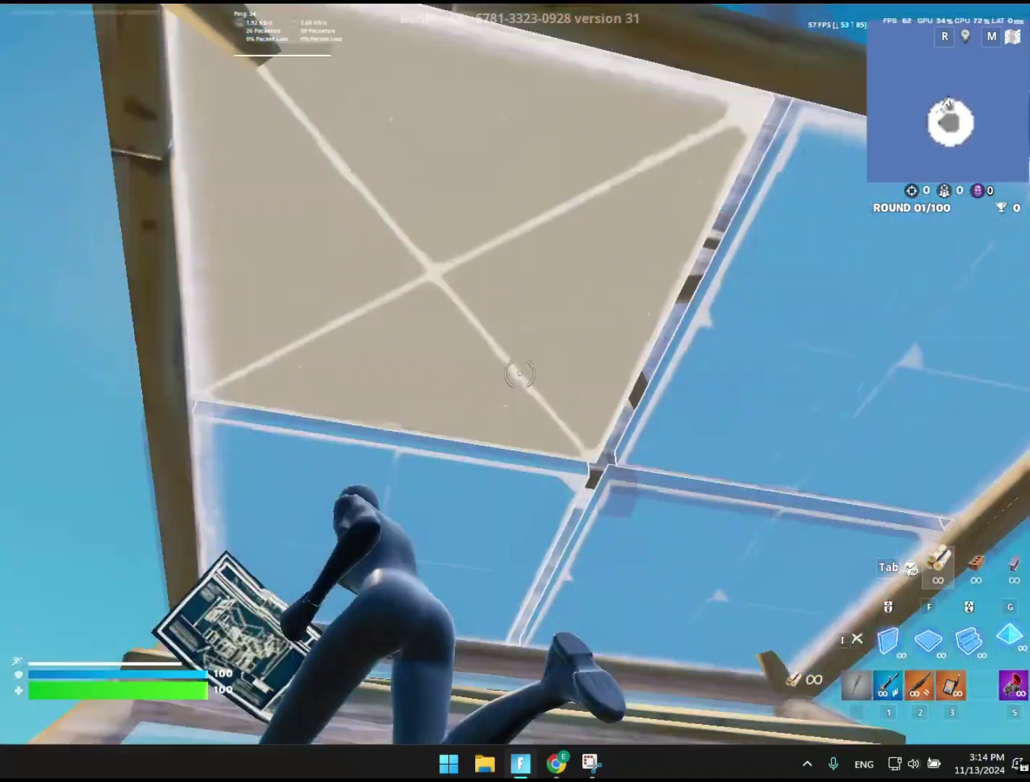
key("w")
key("1")
left_click(519, 374)
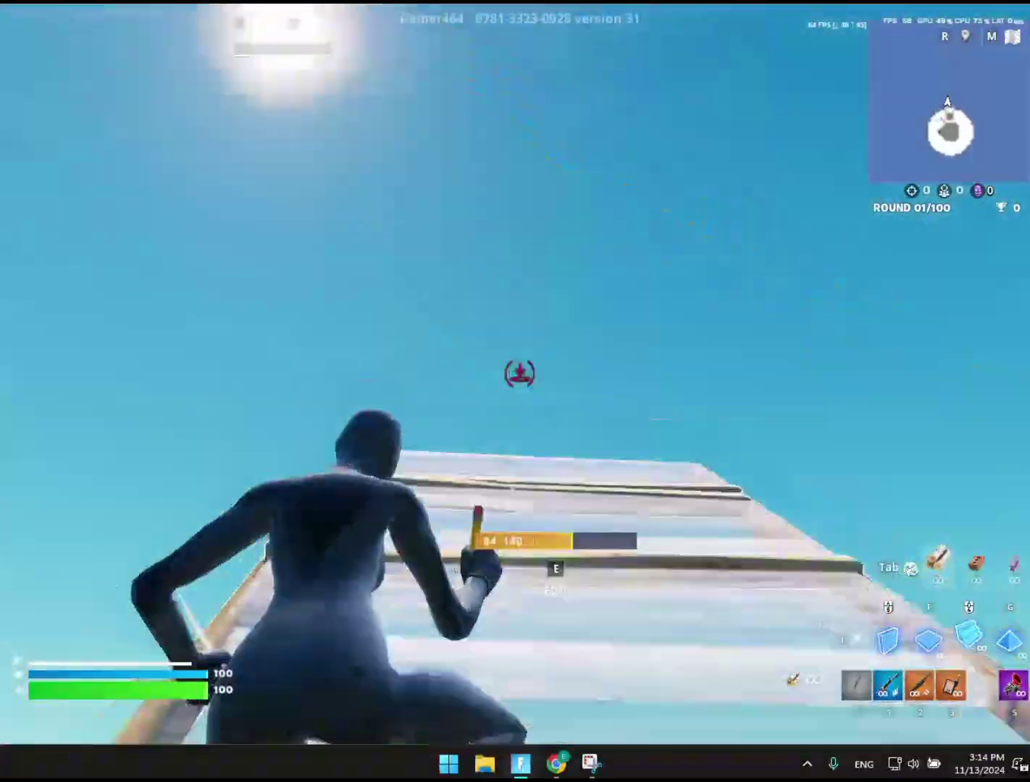
- Edit the piece below, build and climb a ramp, edit a wall and run into the box
key("e")
key("q")
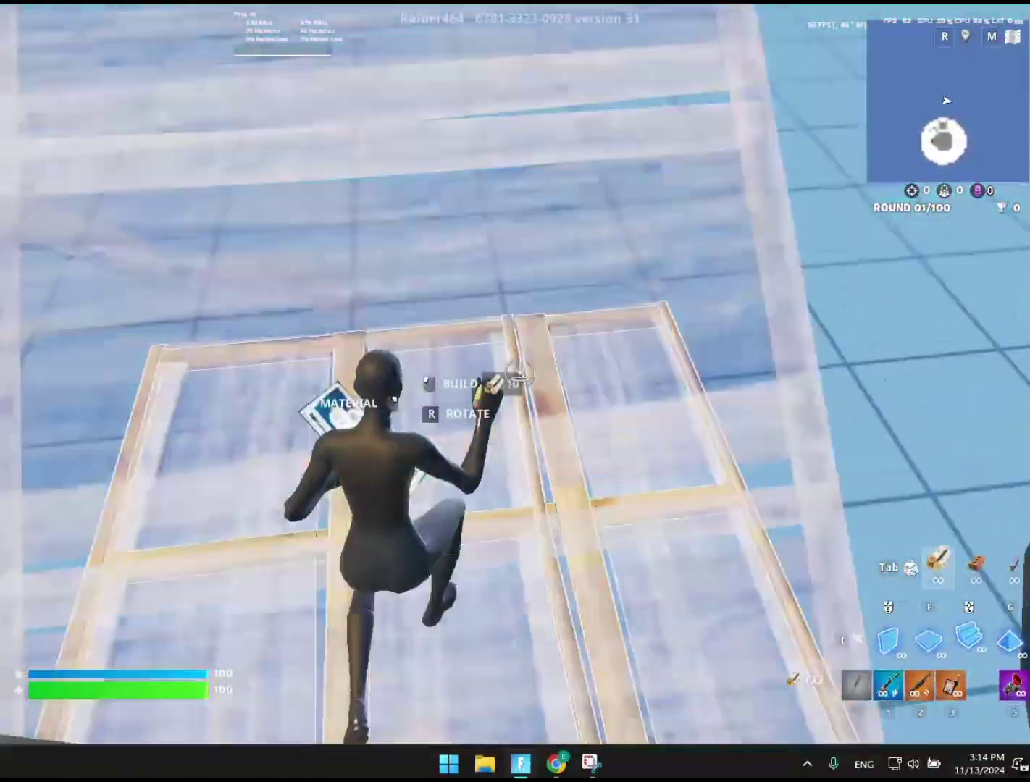
key("w")
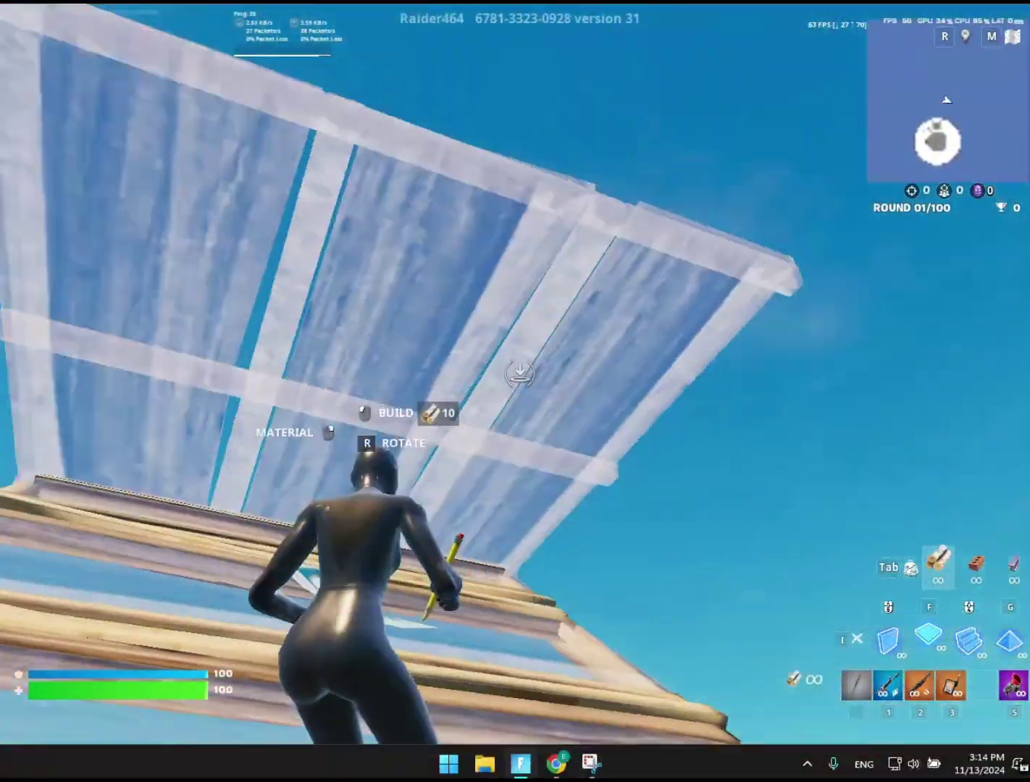
key("e")
key("w")
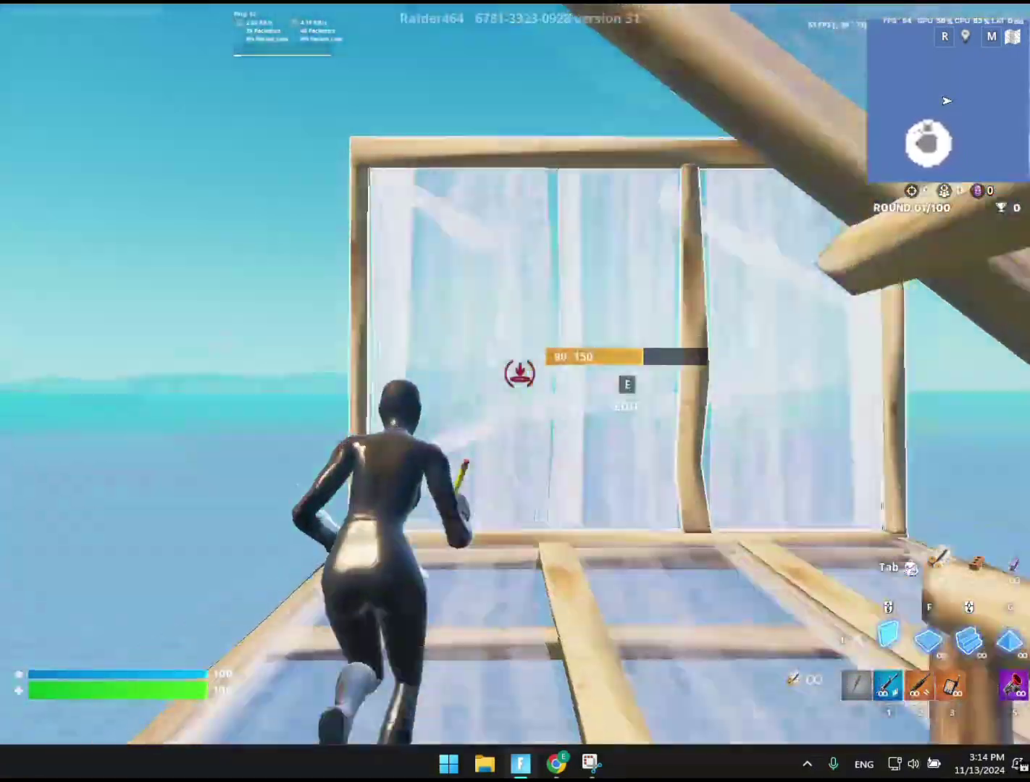
key("w")
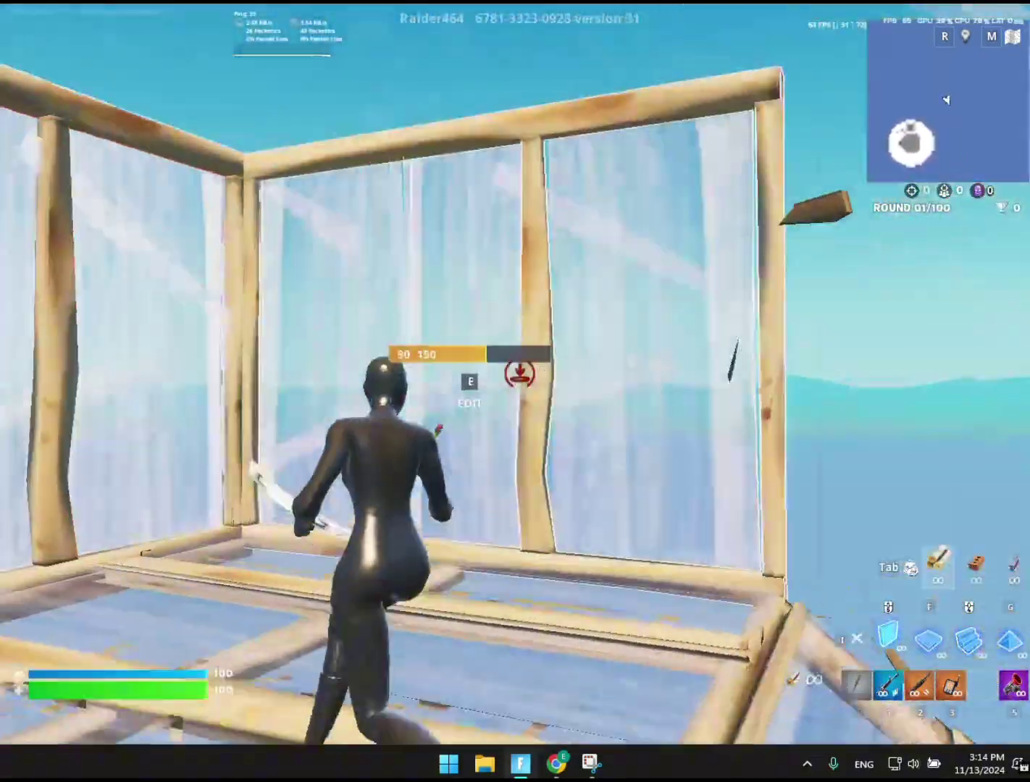
key("w")
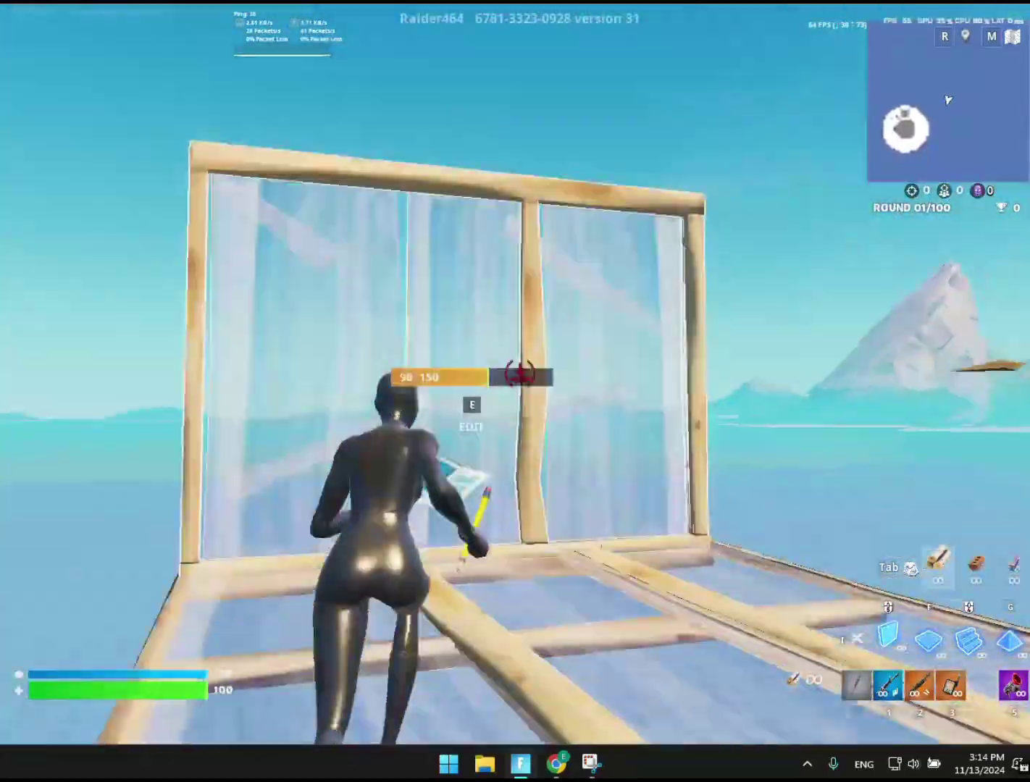
- Edit a roof piece, place new wooden walls, then edit the wall in front
key("e")
key("w")
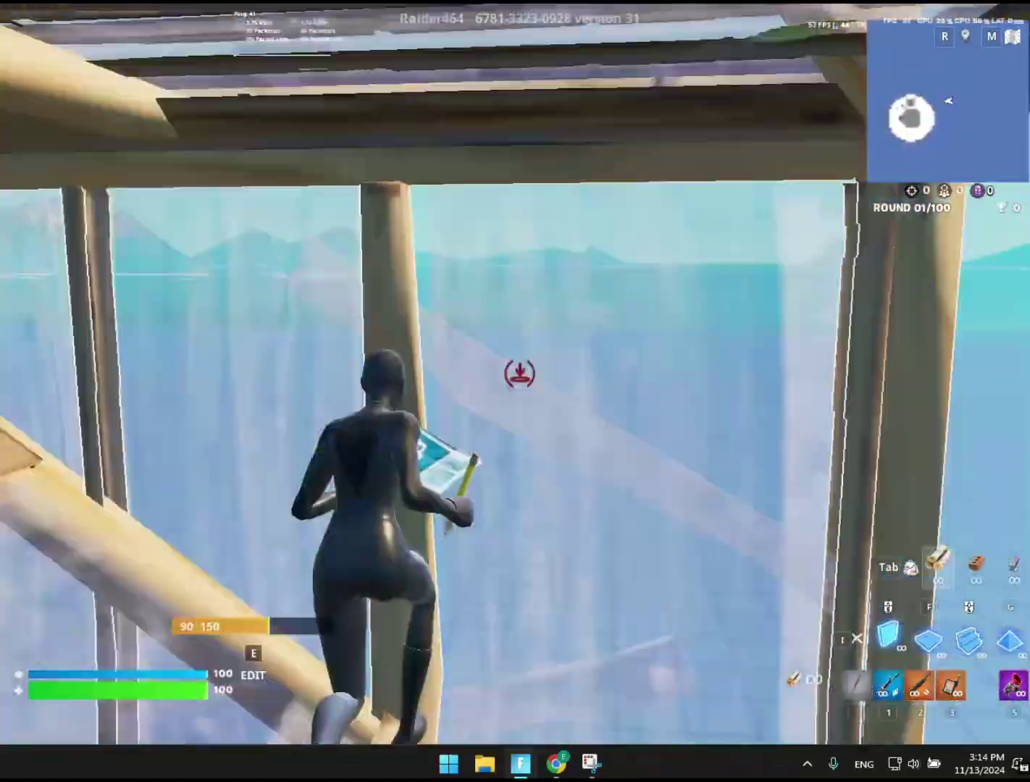
key("w")
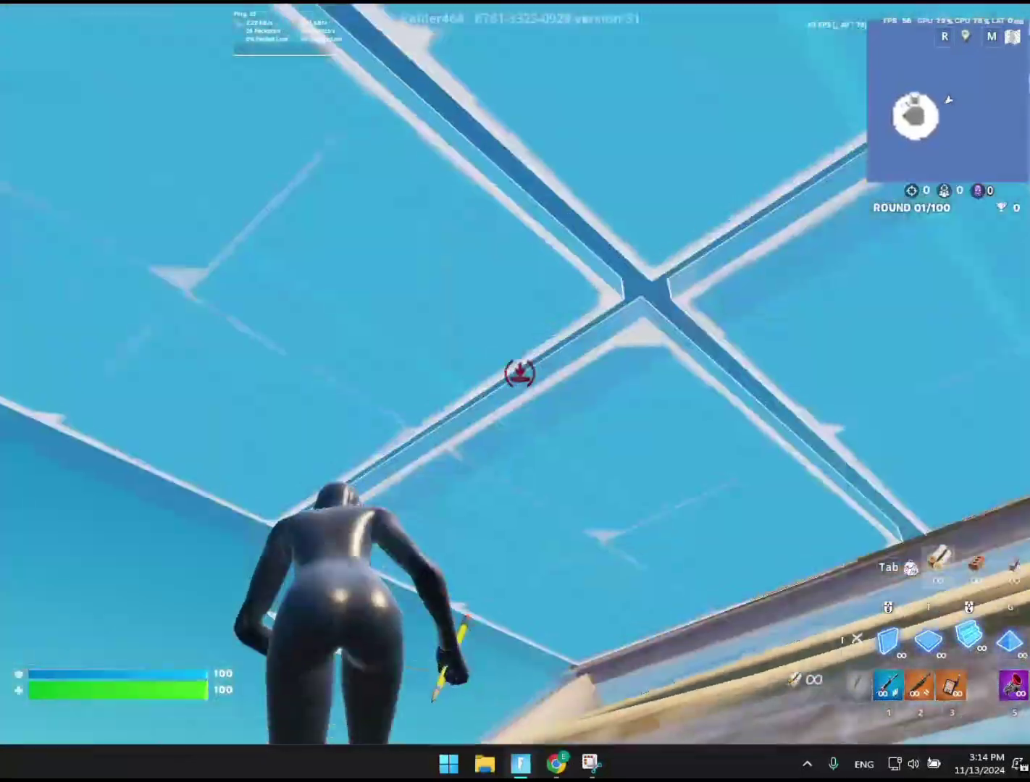
key("w")
left_click(520, 373)
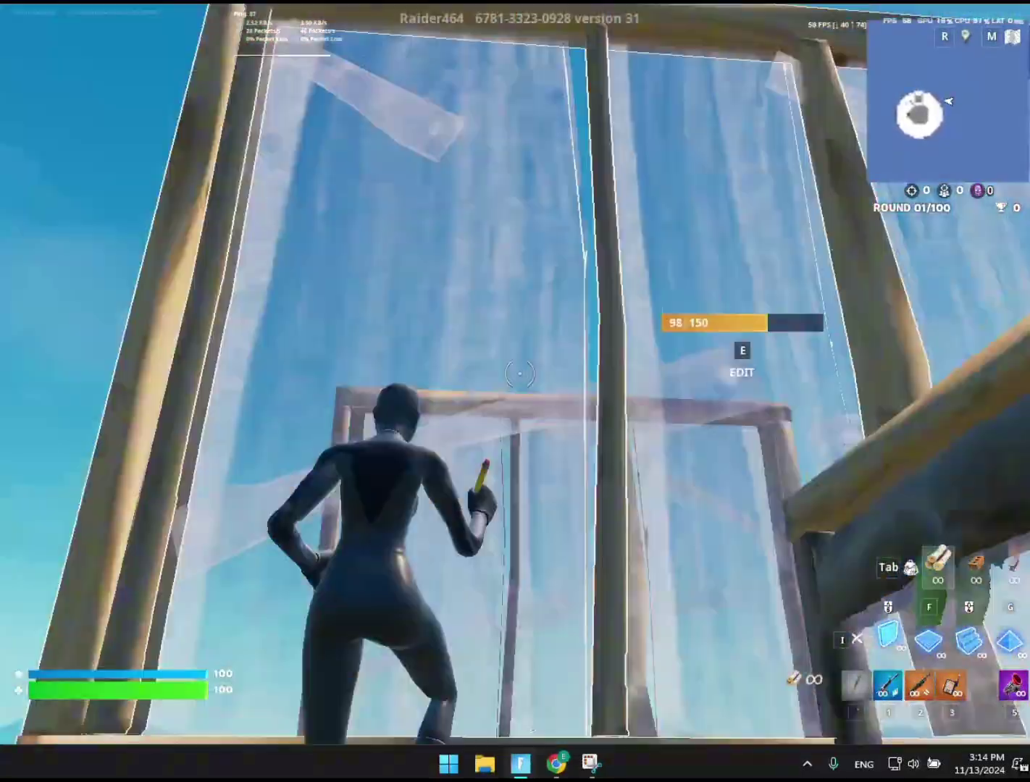
key("w")
key("q")
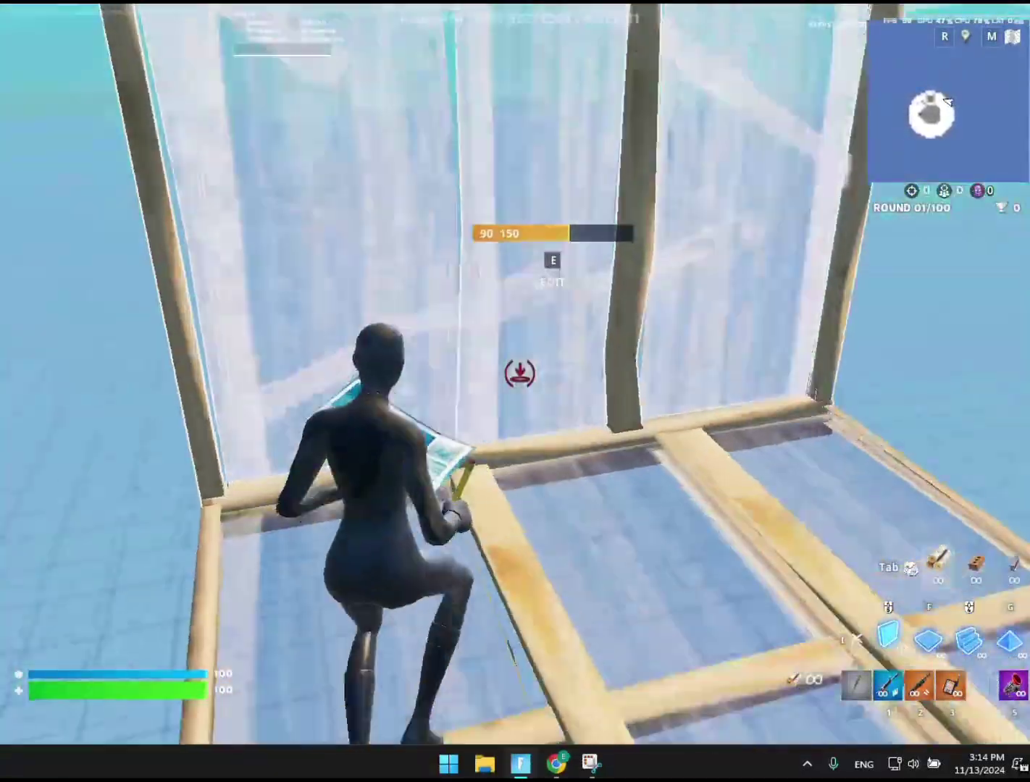
key("e")
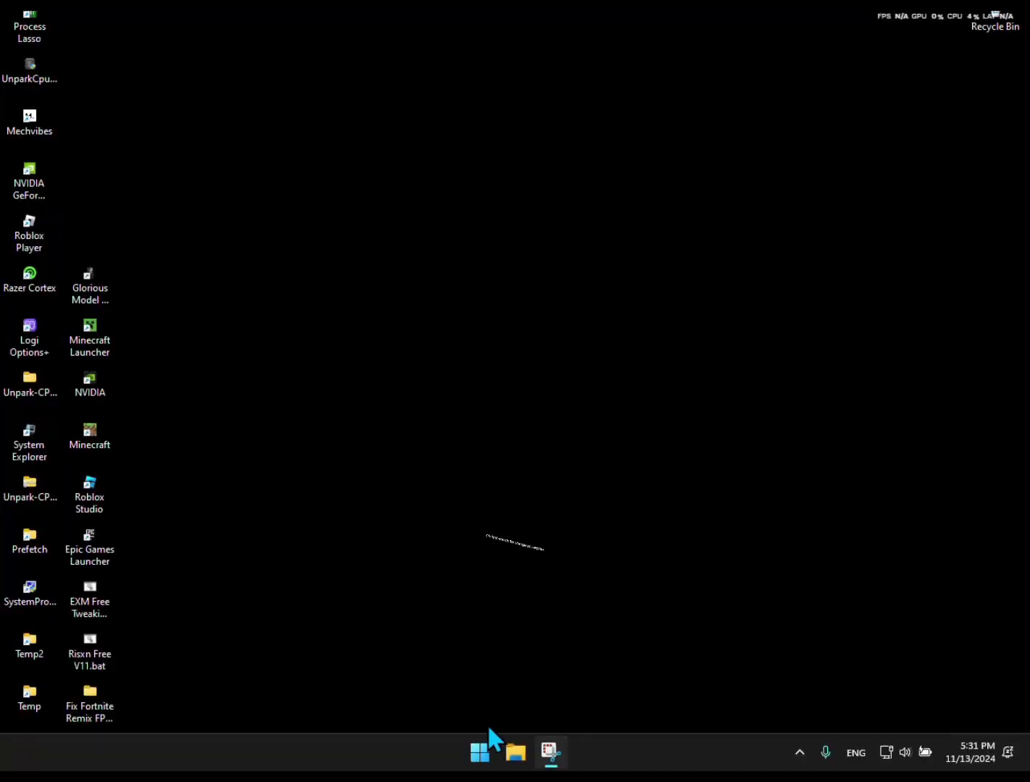
- Search Start for 'change pow' and open the Edit power plan settings for Turbo
left_click(478, 752)
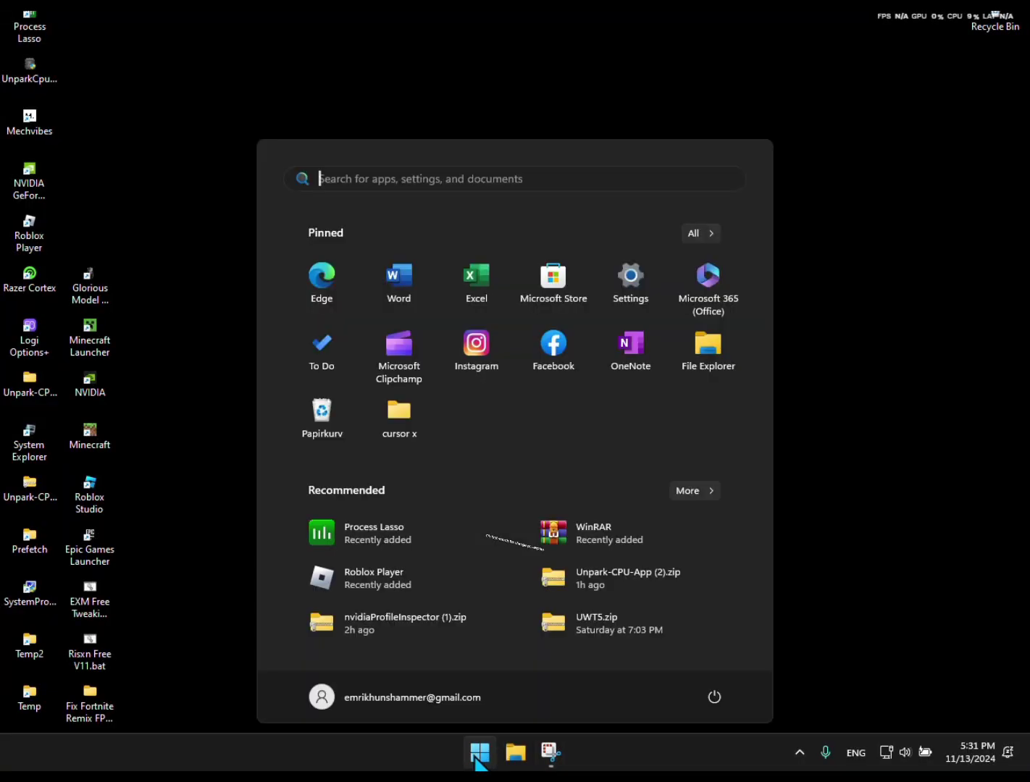
type("chad")
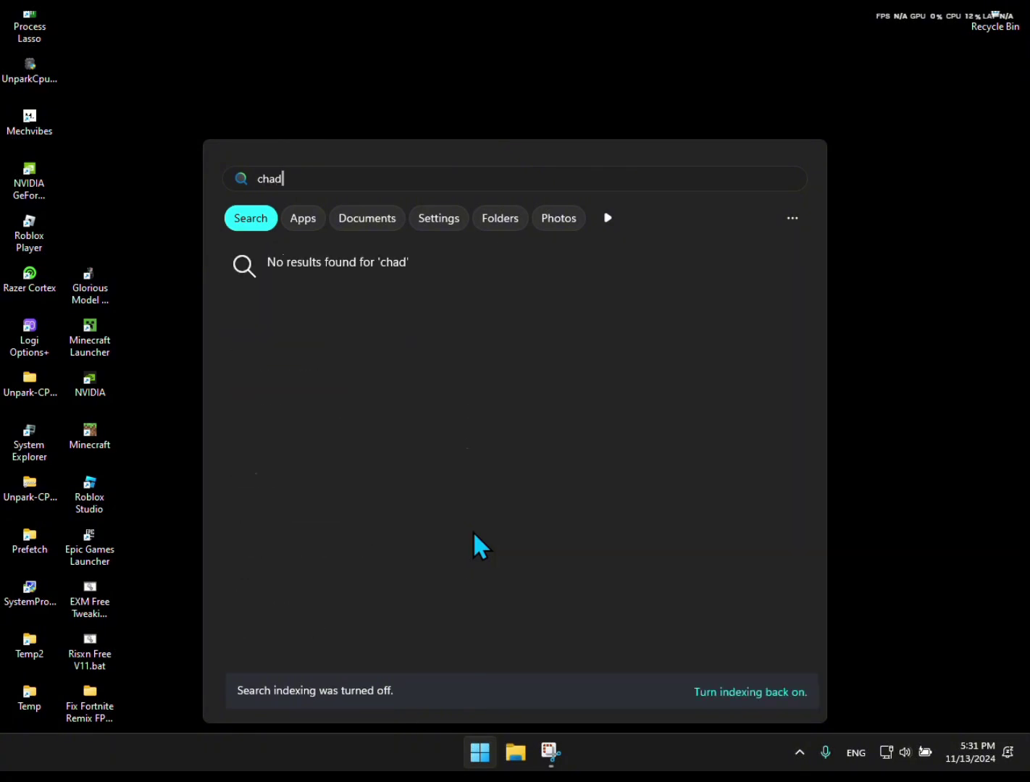
key("BackSpace")
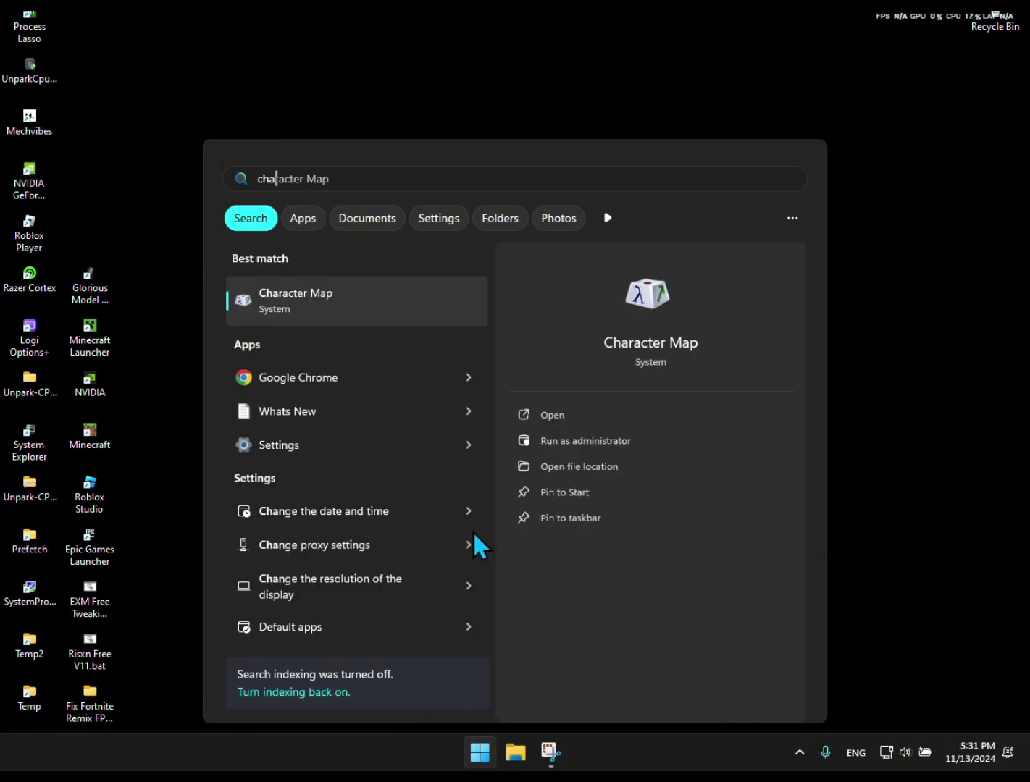
type("nge")
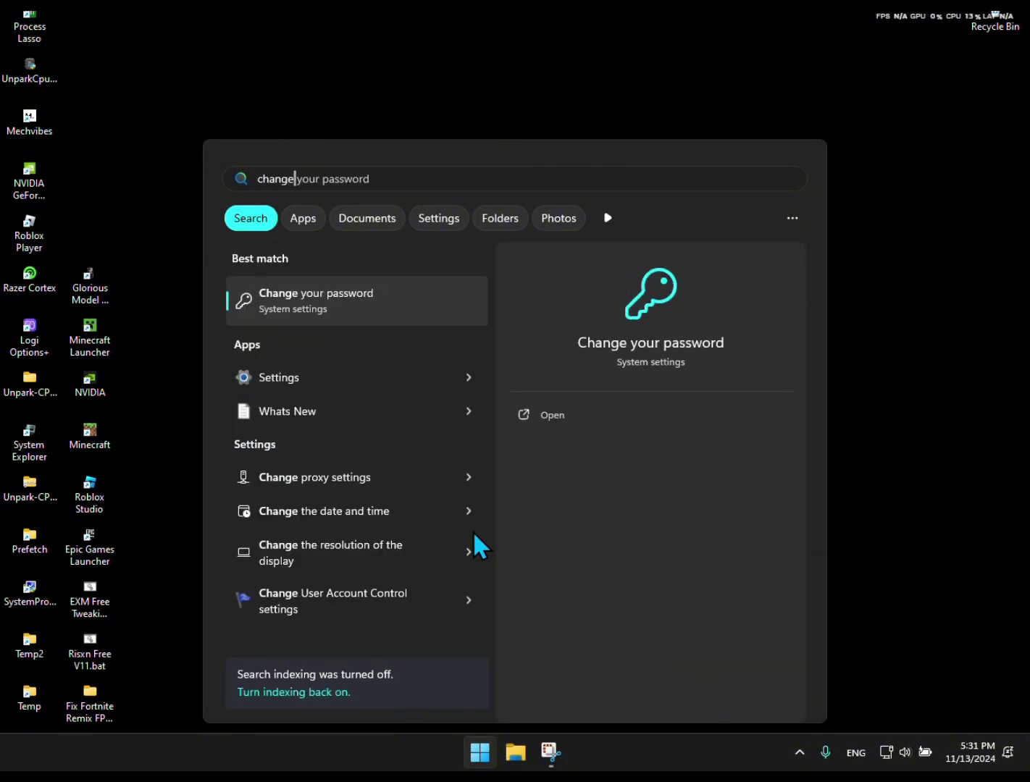
type(" po")
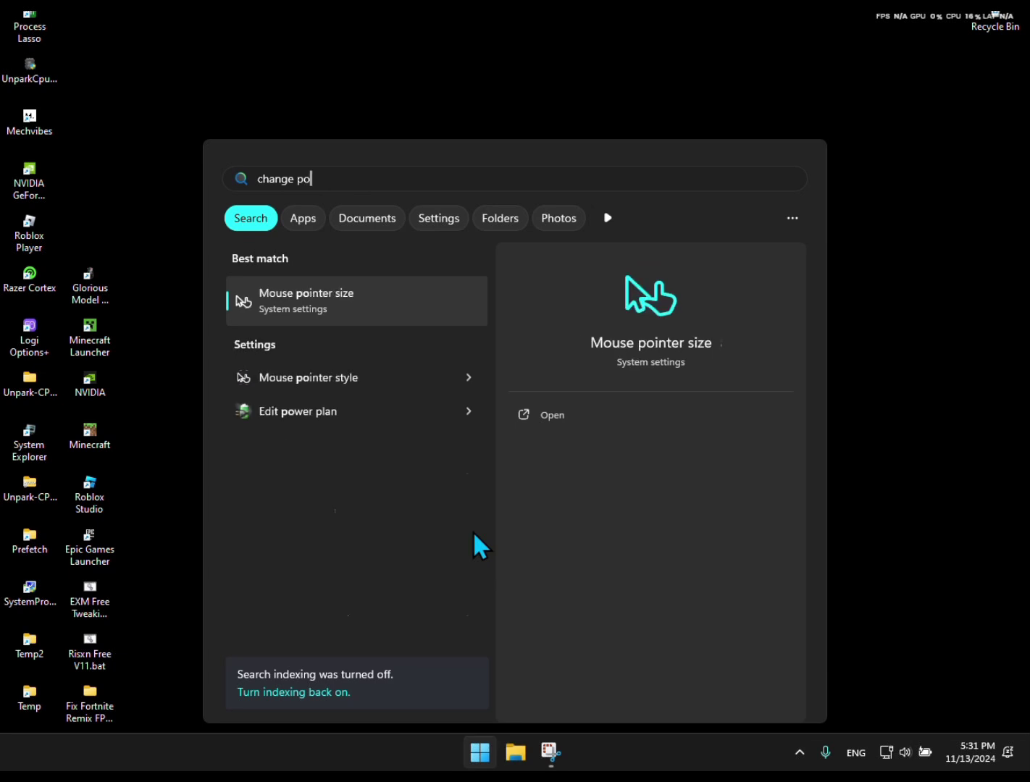
type("e")
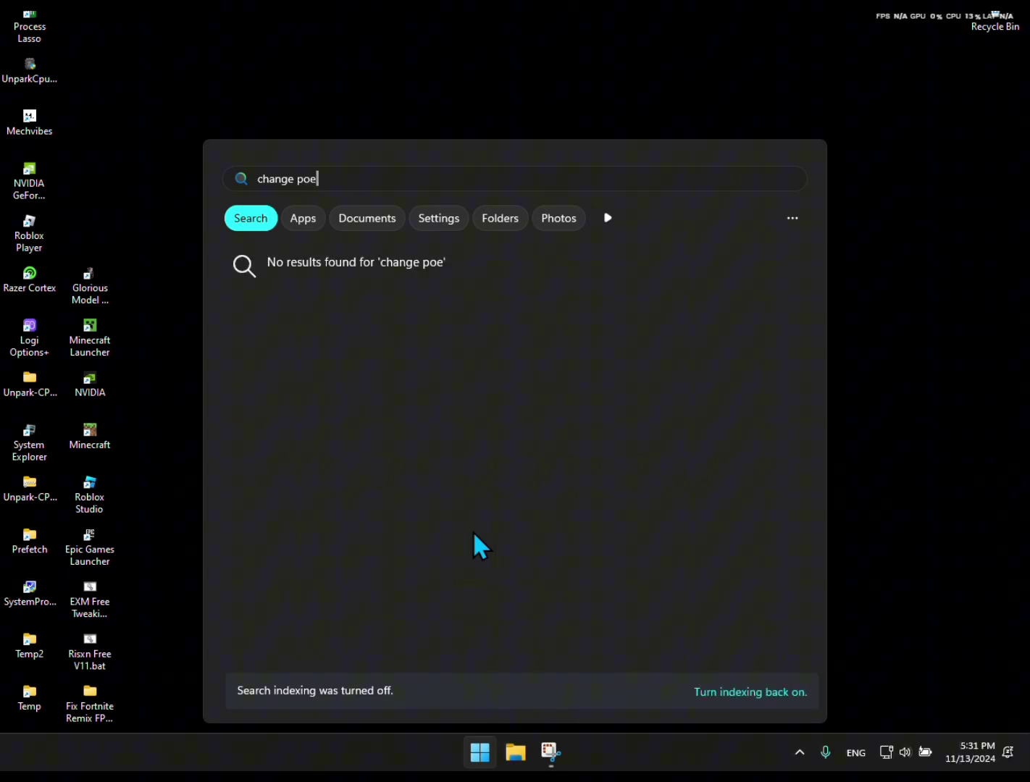
key("BackSpace")
type("w")
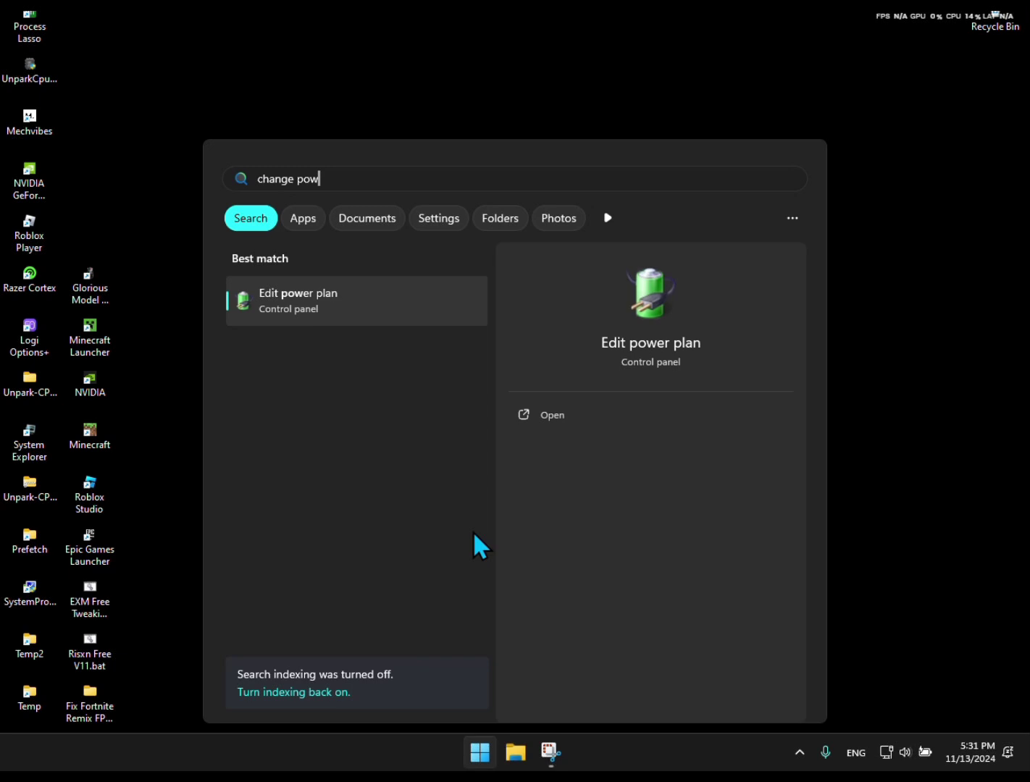
left_click(323, 287)
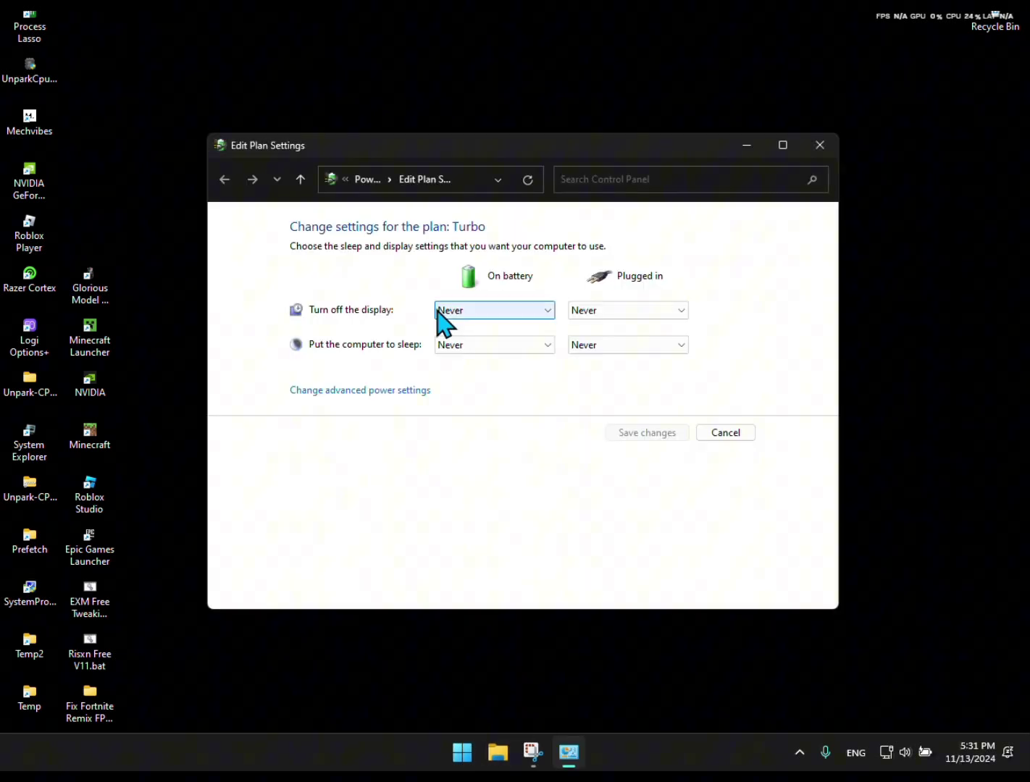
- Set Turbo's display-off and sleep timeouts to Never on battery and plugged in, save, and close
left_click(526, 313)
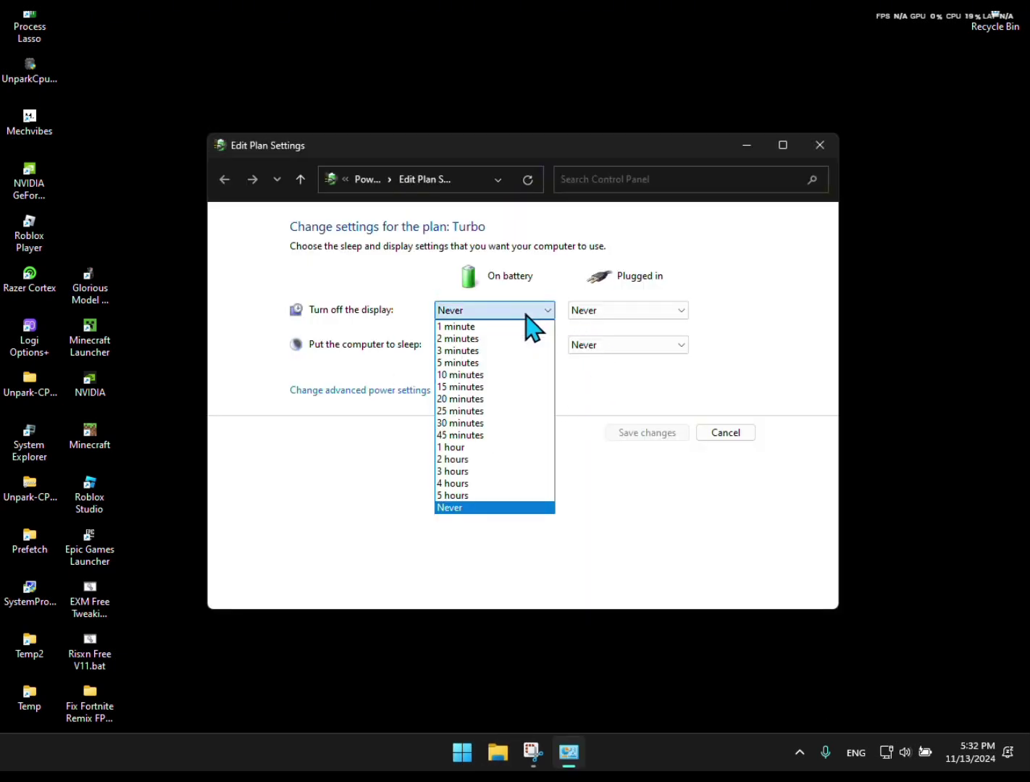
left_click(458, 509)
left_click(618, 314)
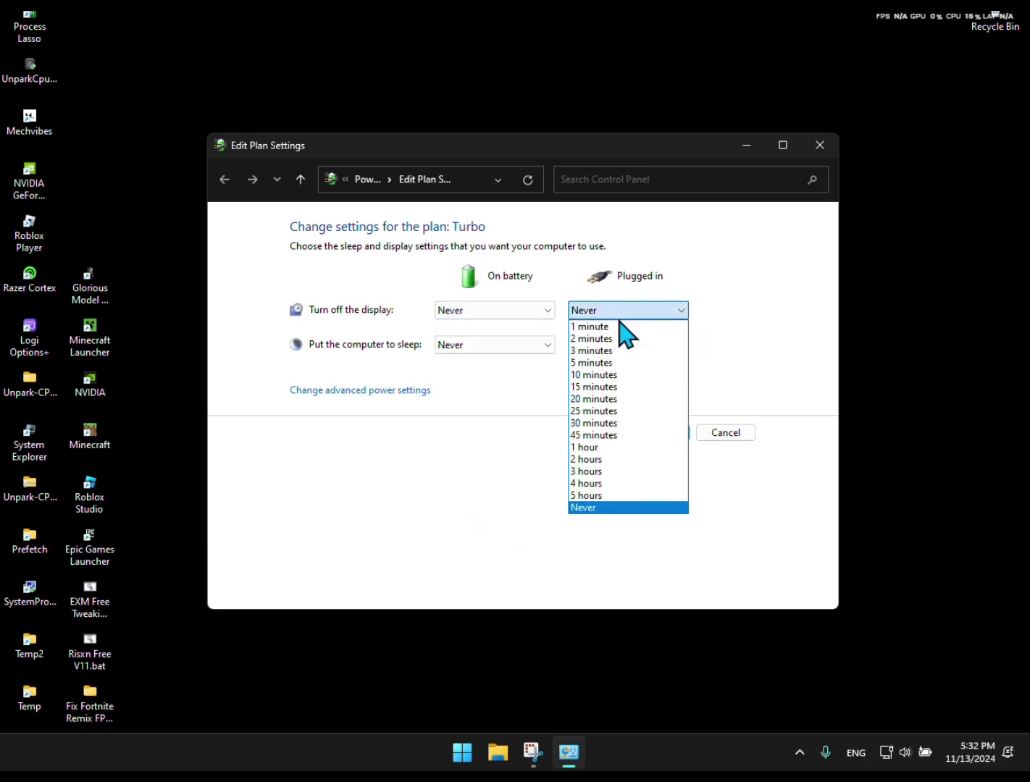
left_click(595, 510)
left_click(483, 348)
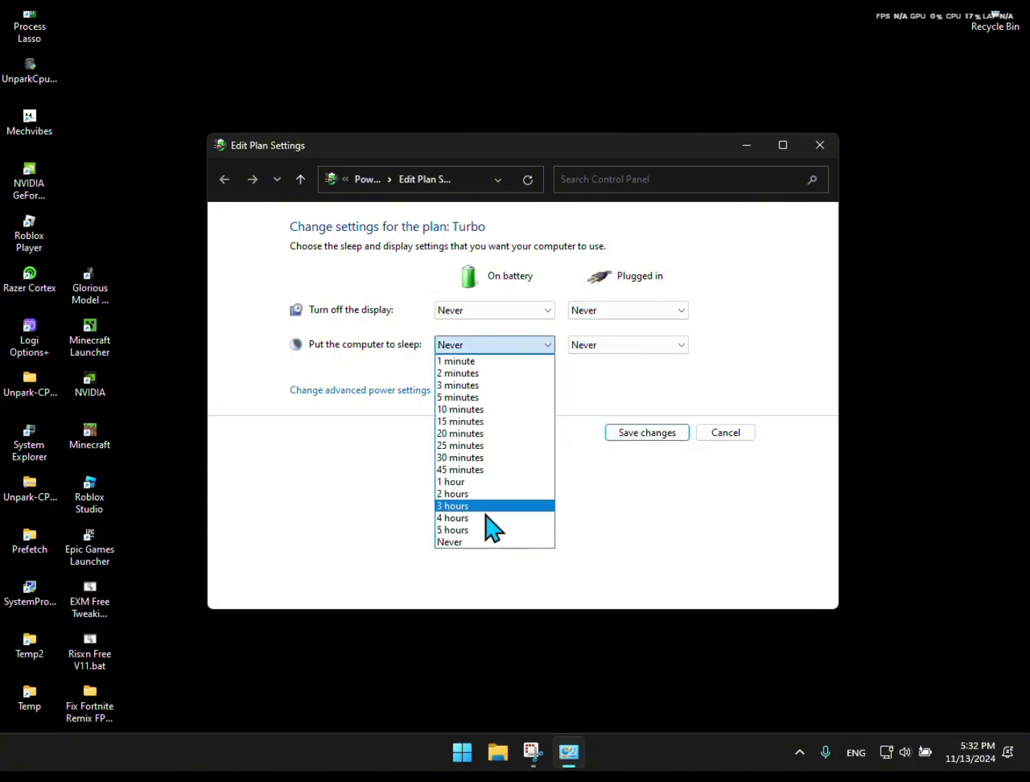
left_click(493, 542)
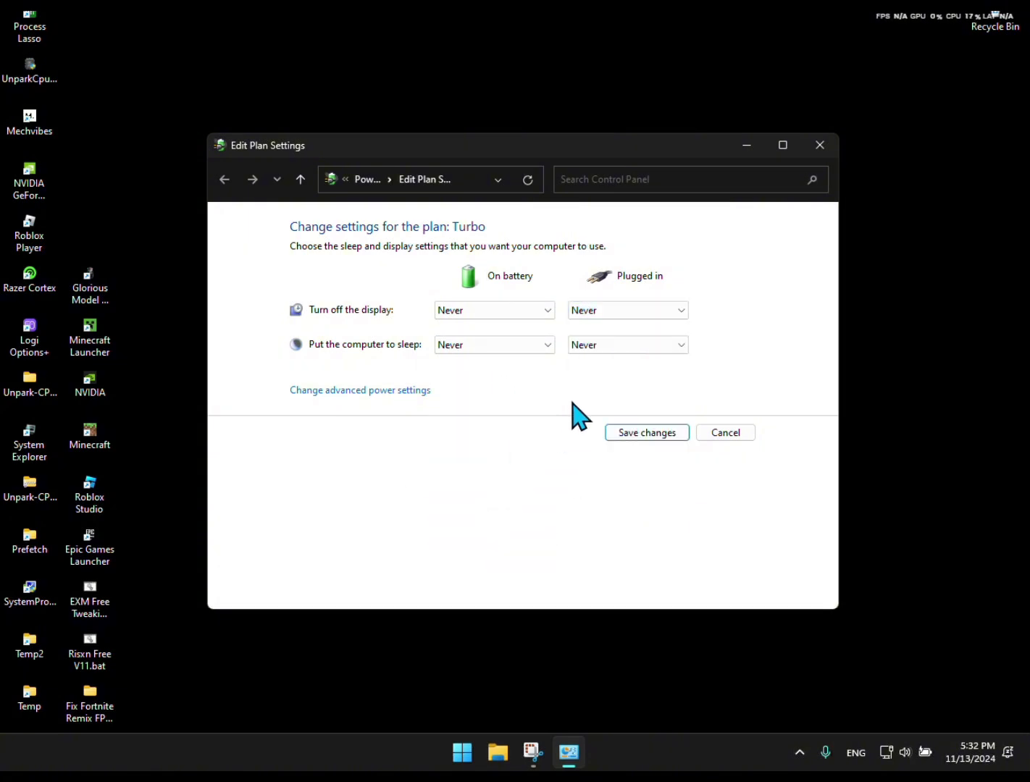
left_click(644, 346)
left_click(628, 545)
left_click(629, 435)
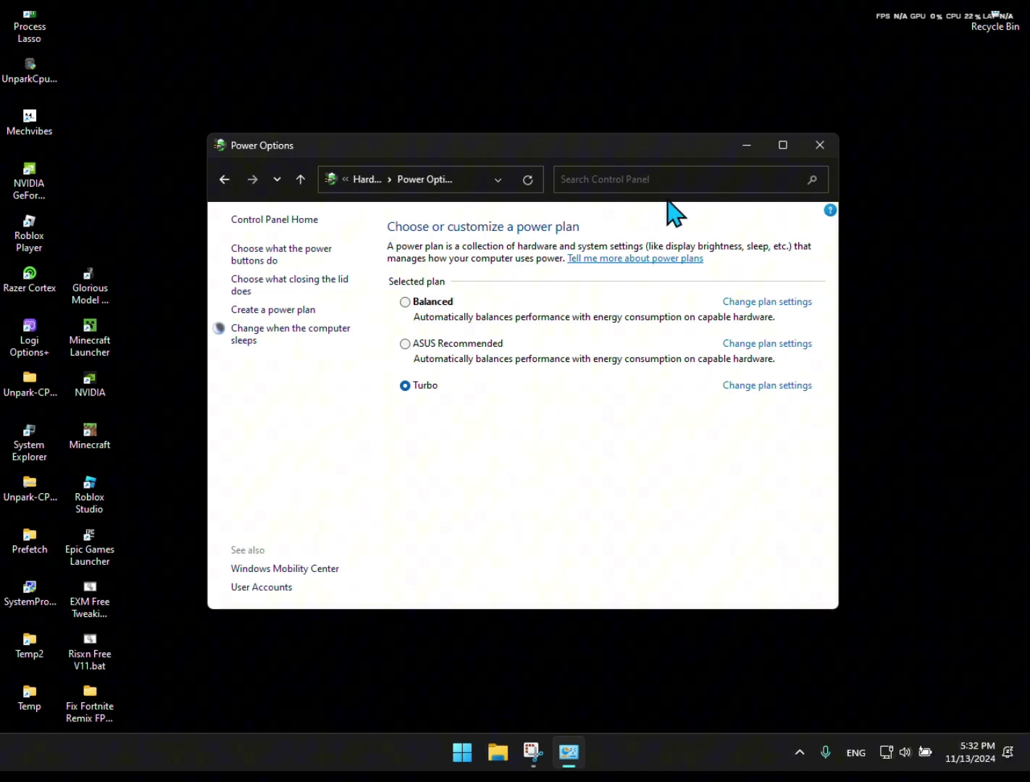
left_click(818, 147)
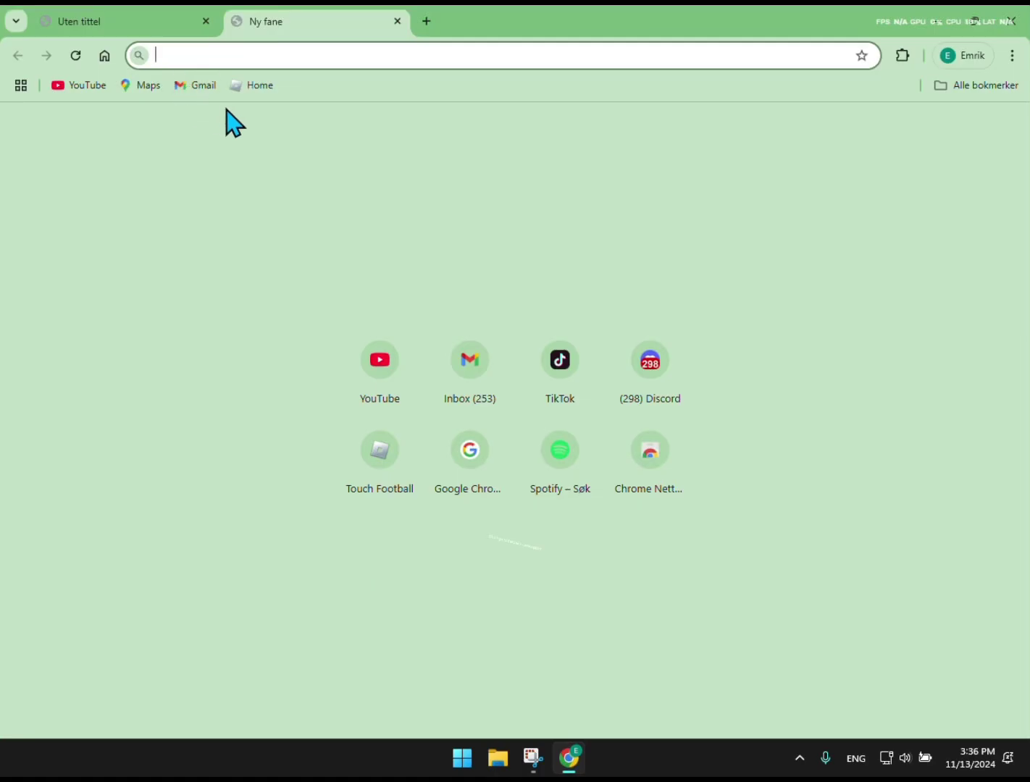
- Load the pasted winutil GitHub URL and scroll down to the Launch Command section
type("https://github.com/christitustech/winutil")
key("Return")
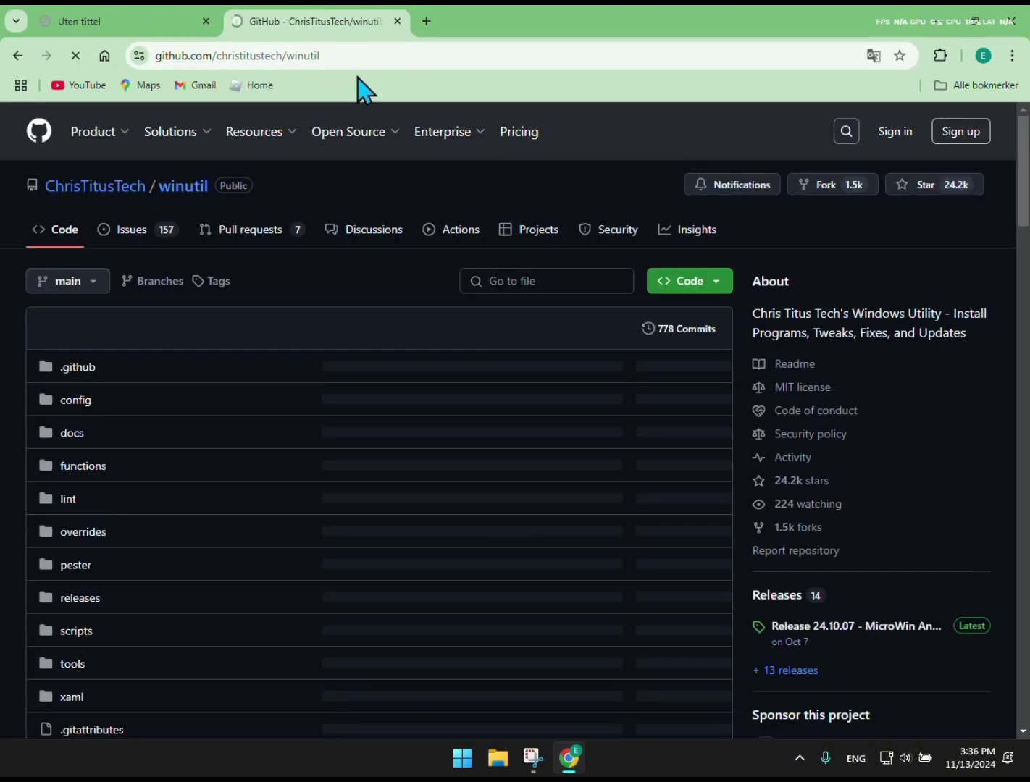
scroll(260, 349, "down", 20)
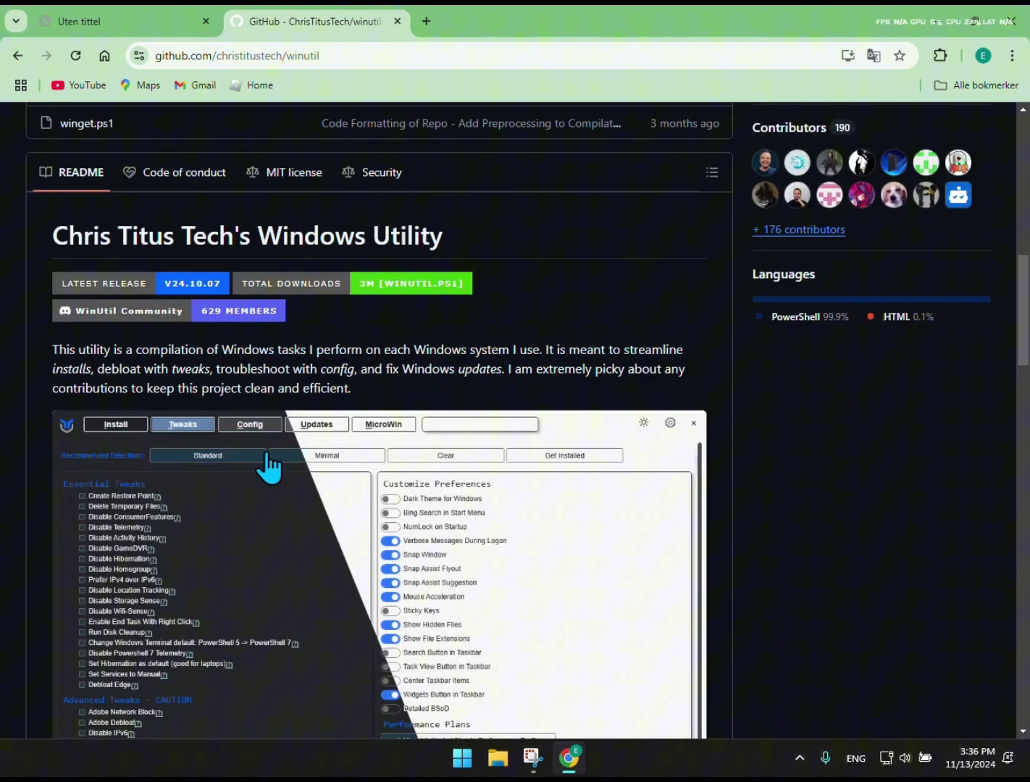
scroll(276, 530, "down", 3)
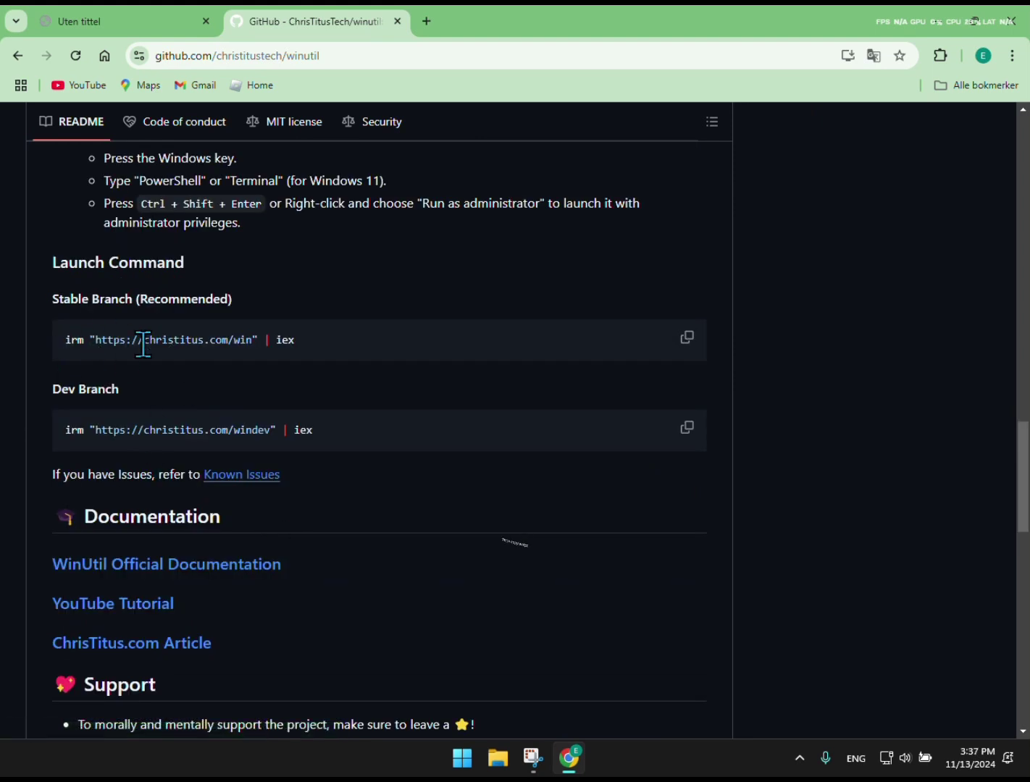
- Select the Stable Branch irm launch command line and copy it
left_click_drag(71, 339, 318, 355)
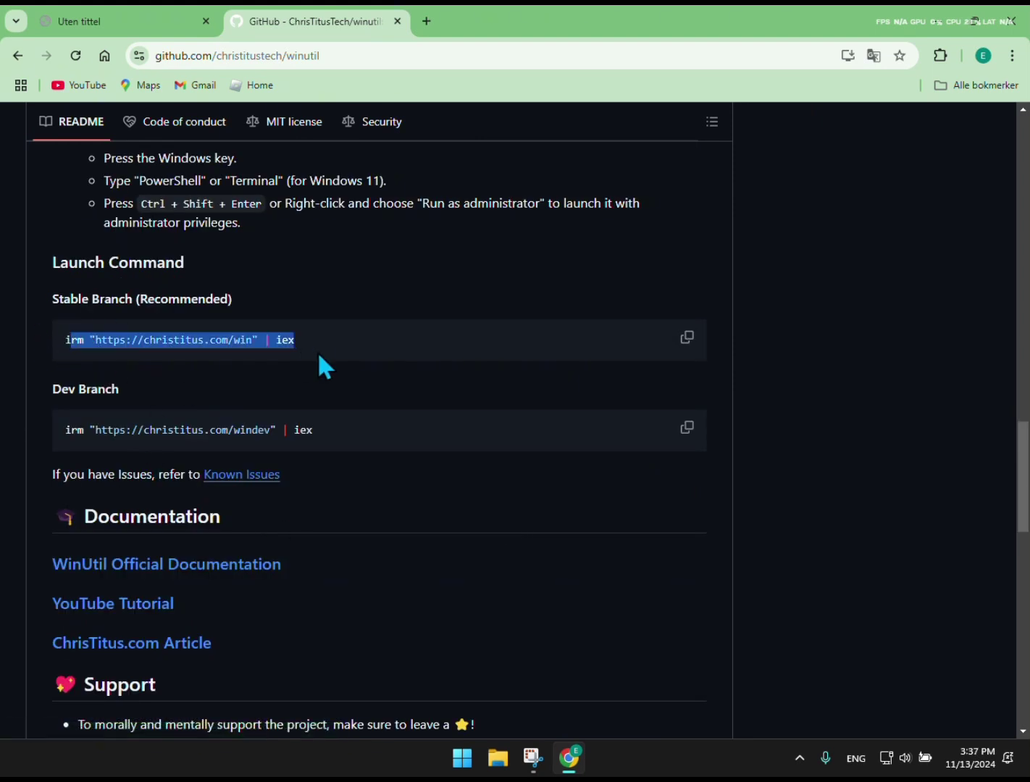
right_click(347, 362)
left_click(57, 339)
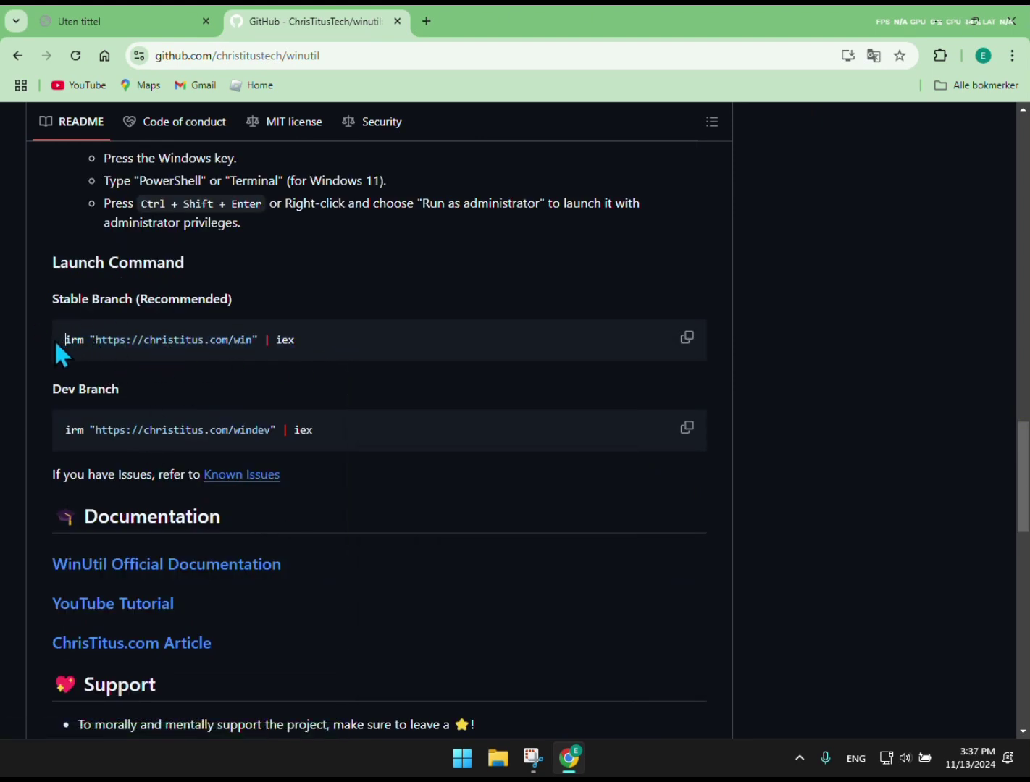
left_click_drag(66, 339, 318, 355)
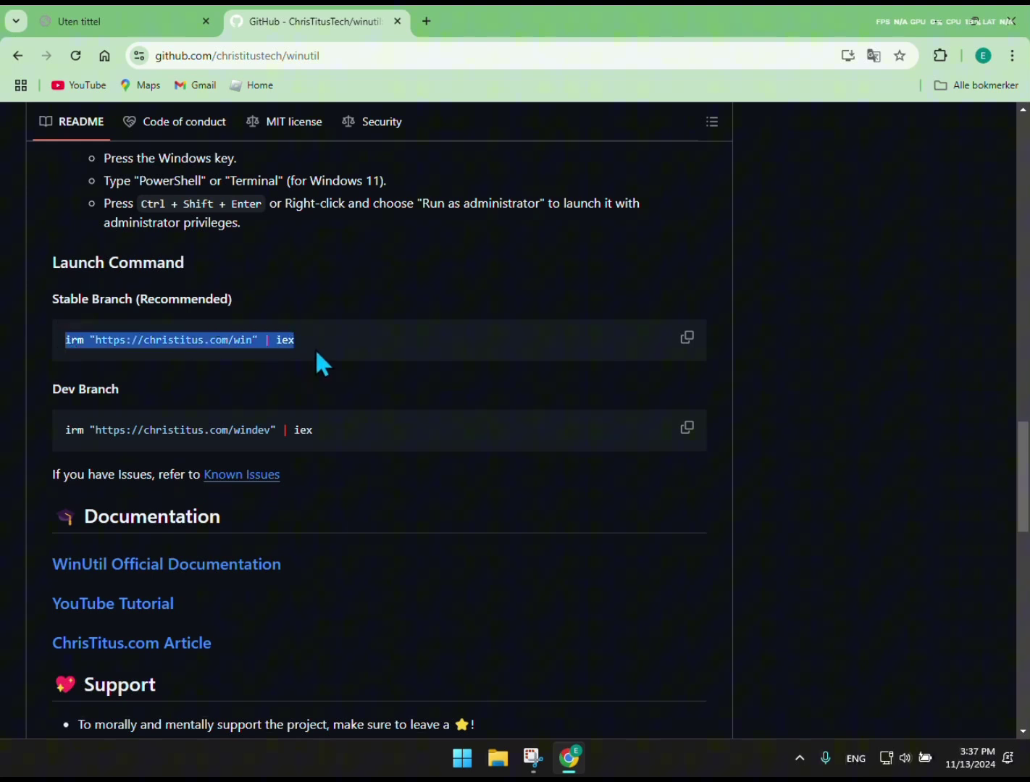
right_click(272, 341)
left_click(357, 355)
left_click(462, 759)
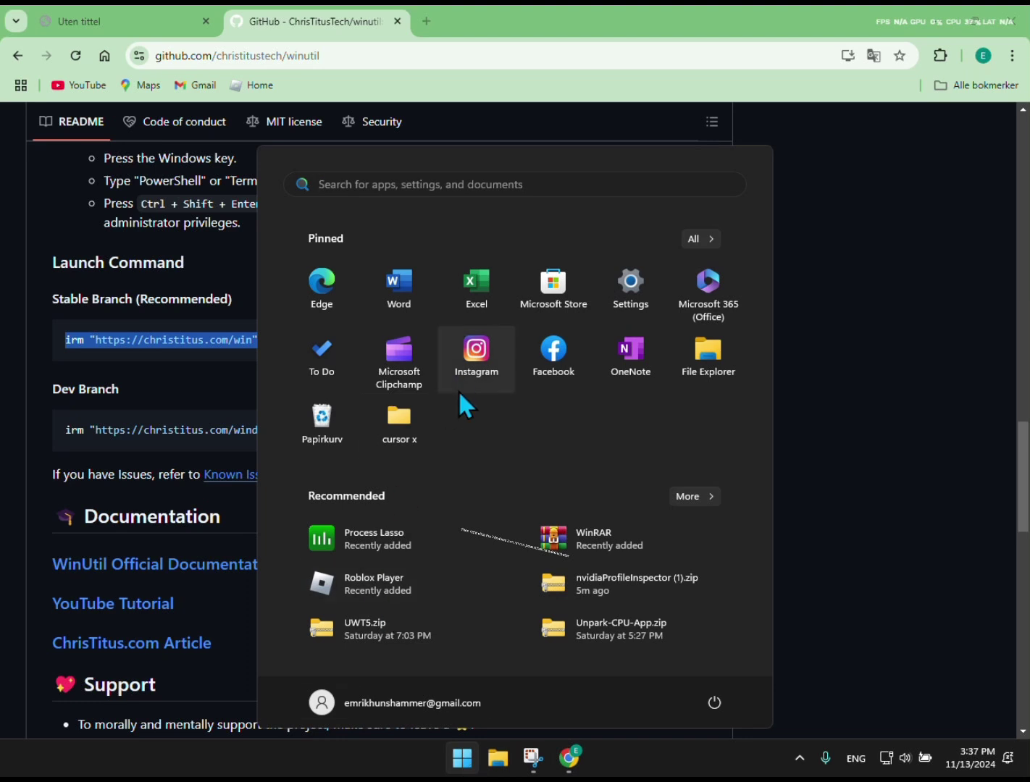
left_click(818, 411)
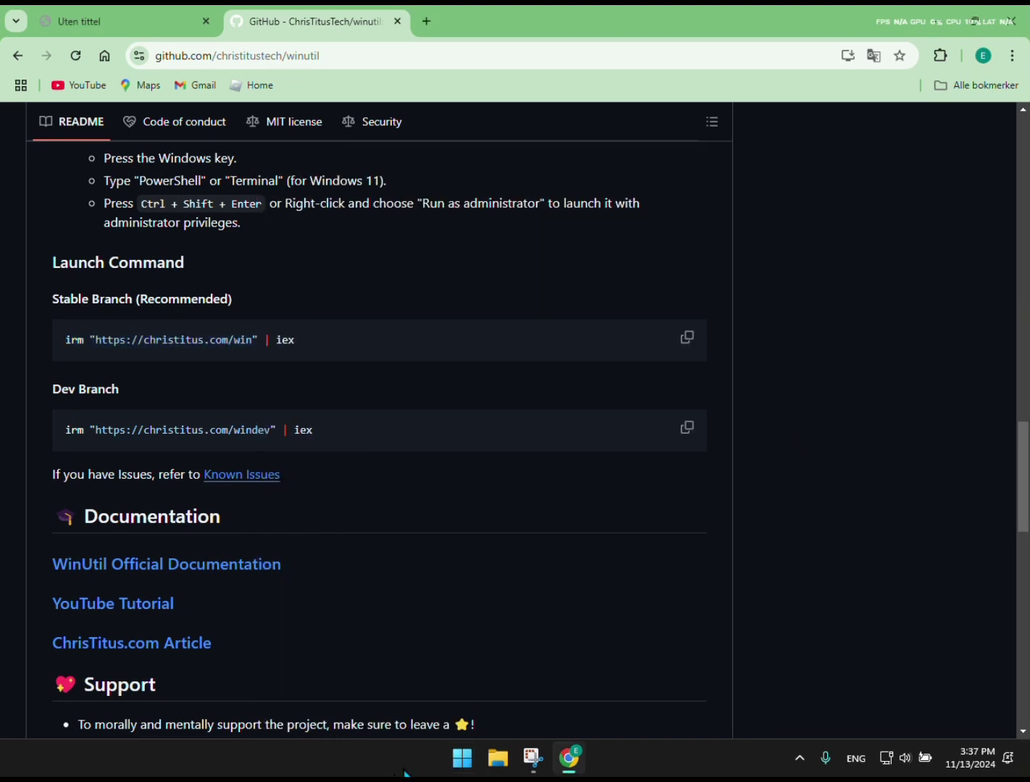
- Open Windows PowerShell (Admin) from the Start right-click menu and run the pasted irm command
right_click(456, 768)
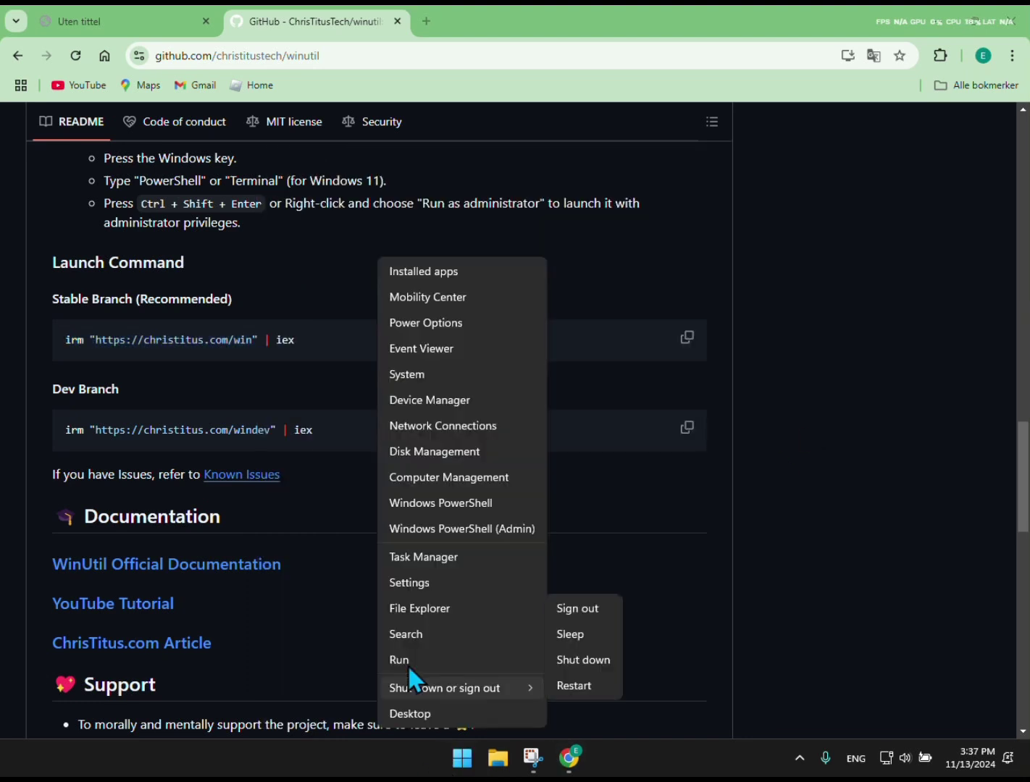
left_click(488, 529)
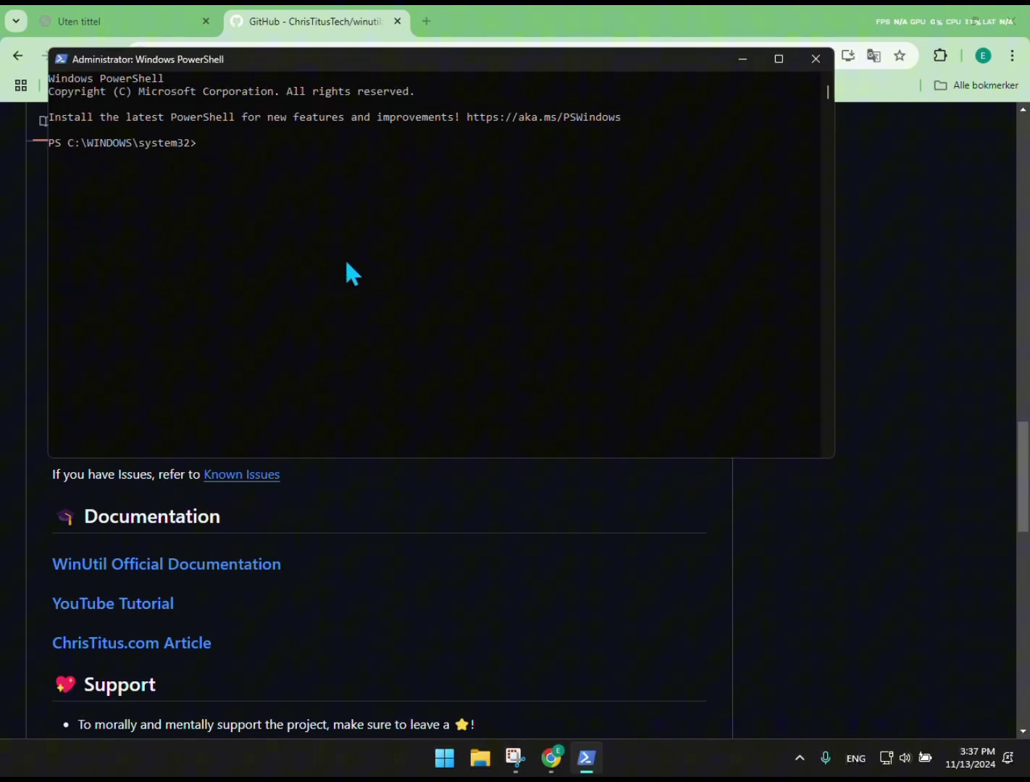
key("ctrl+v")
key("Return")
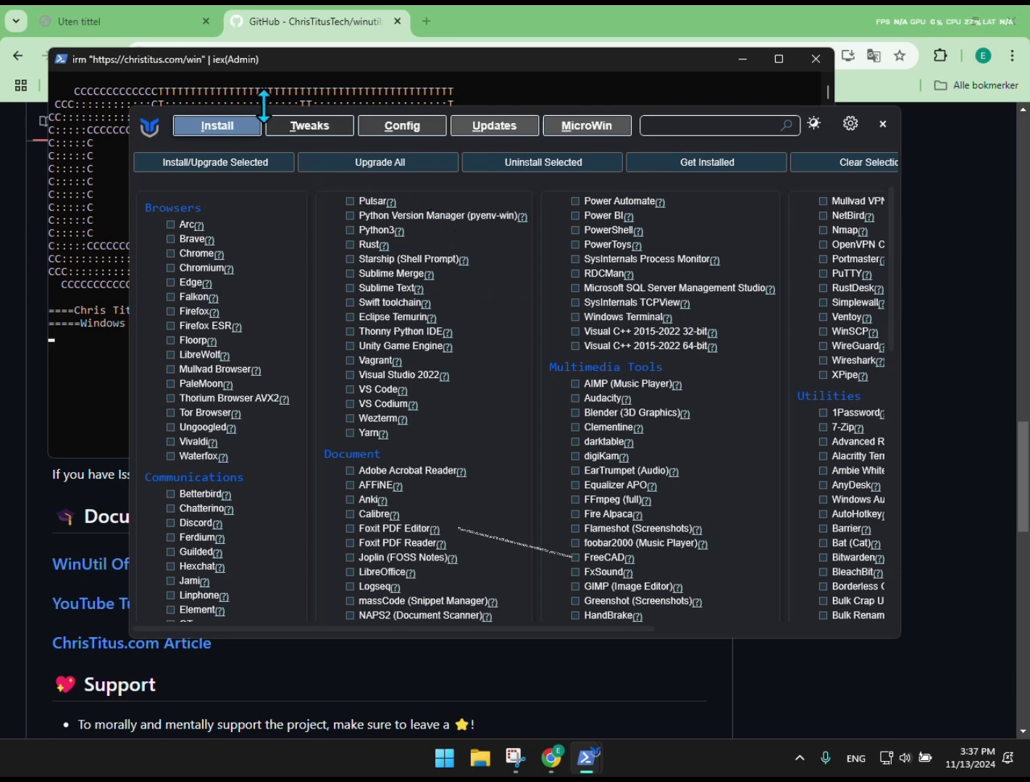
- Run the Standard recommended tweaks from the Tweaks tab, then close WinUtil and PowerShell
left_click(279, 132)
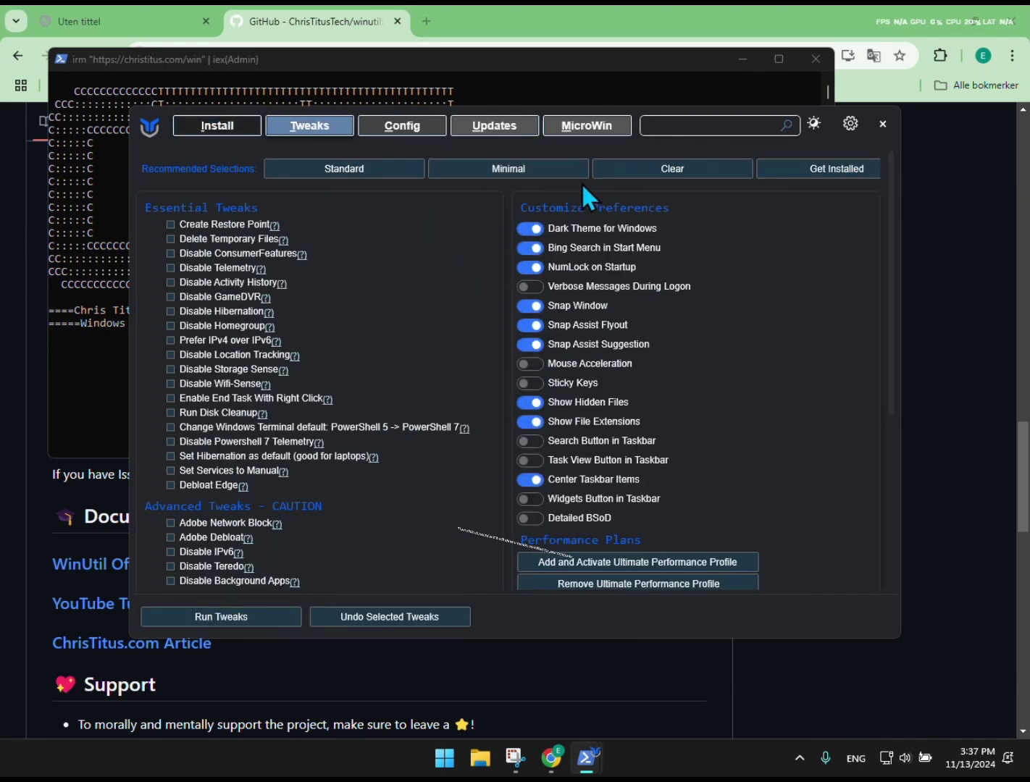
left_click(331, 171)
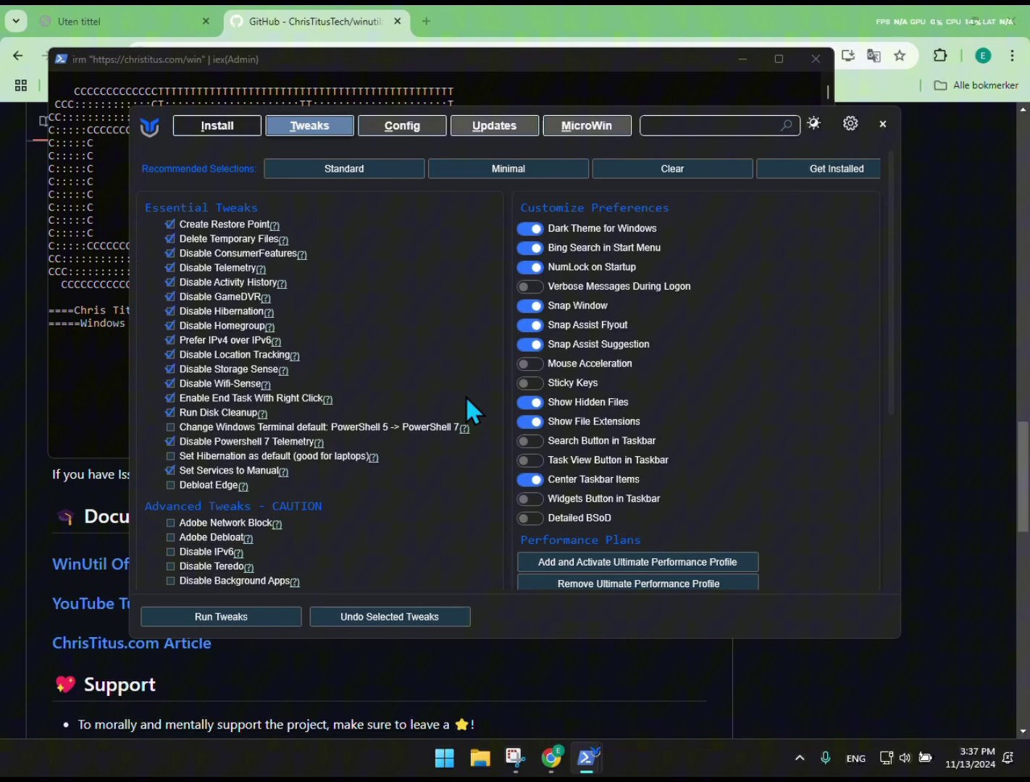
left_click(217, 618)
left_click(874, 114)
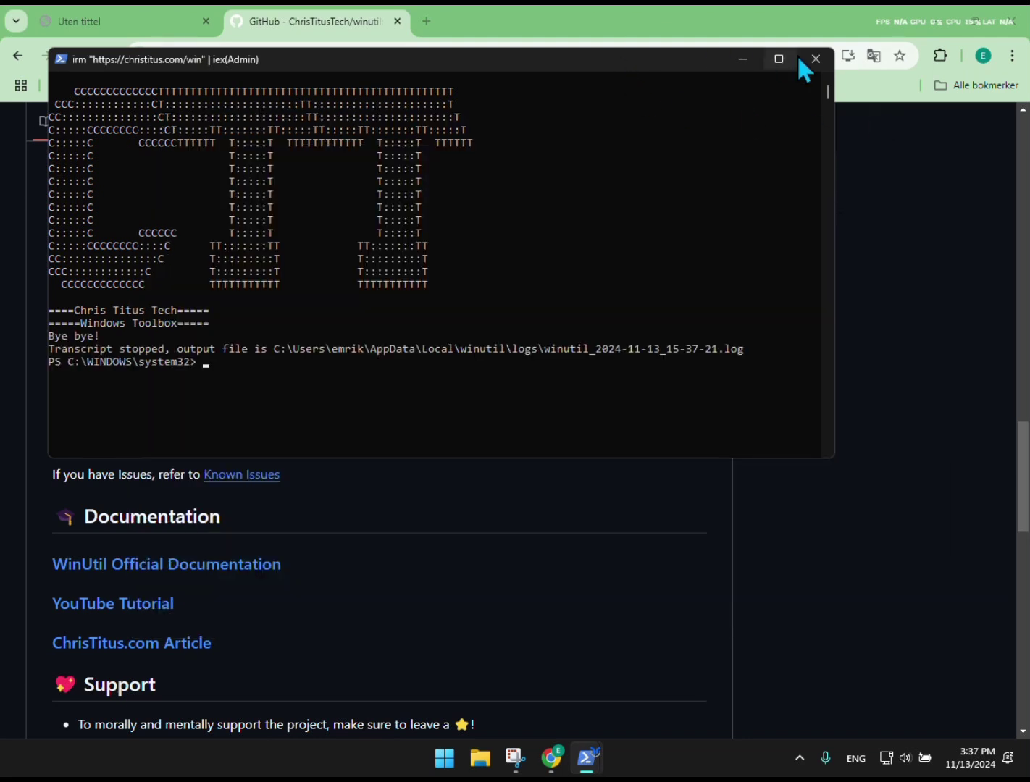
left_click(814, 58)
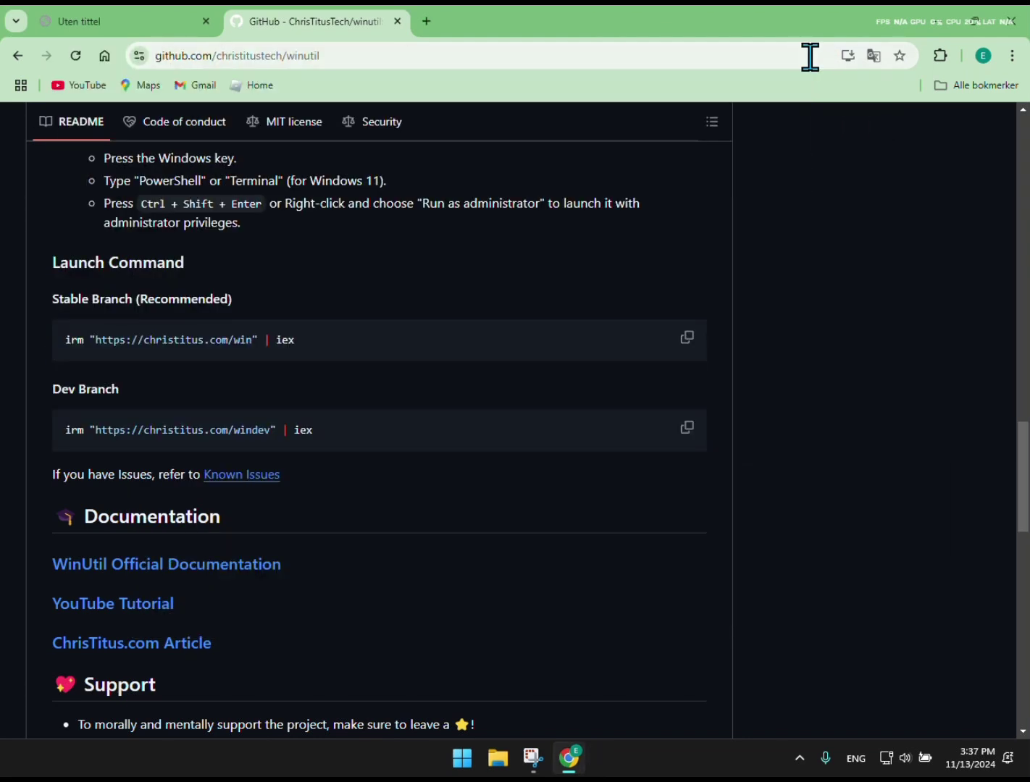
- Close the GitHub tab and Chrome, then relaunch Chrome from Start search with the user's profile
left_click(397, 21)
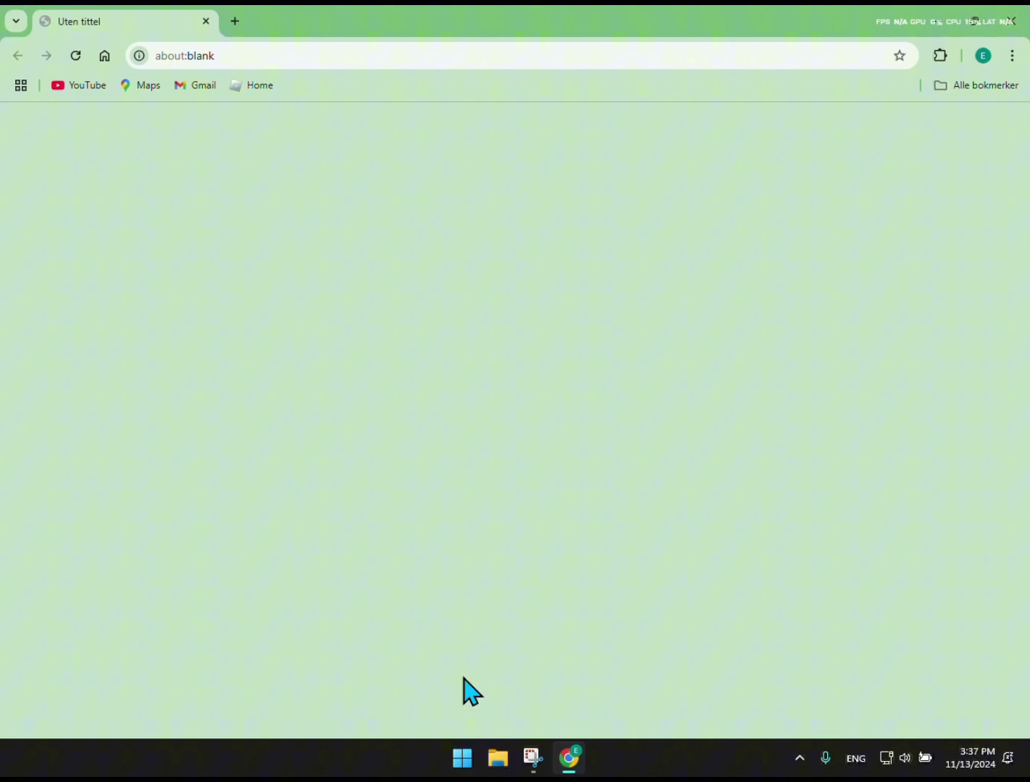
left_click(1014, 21)
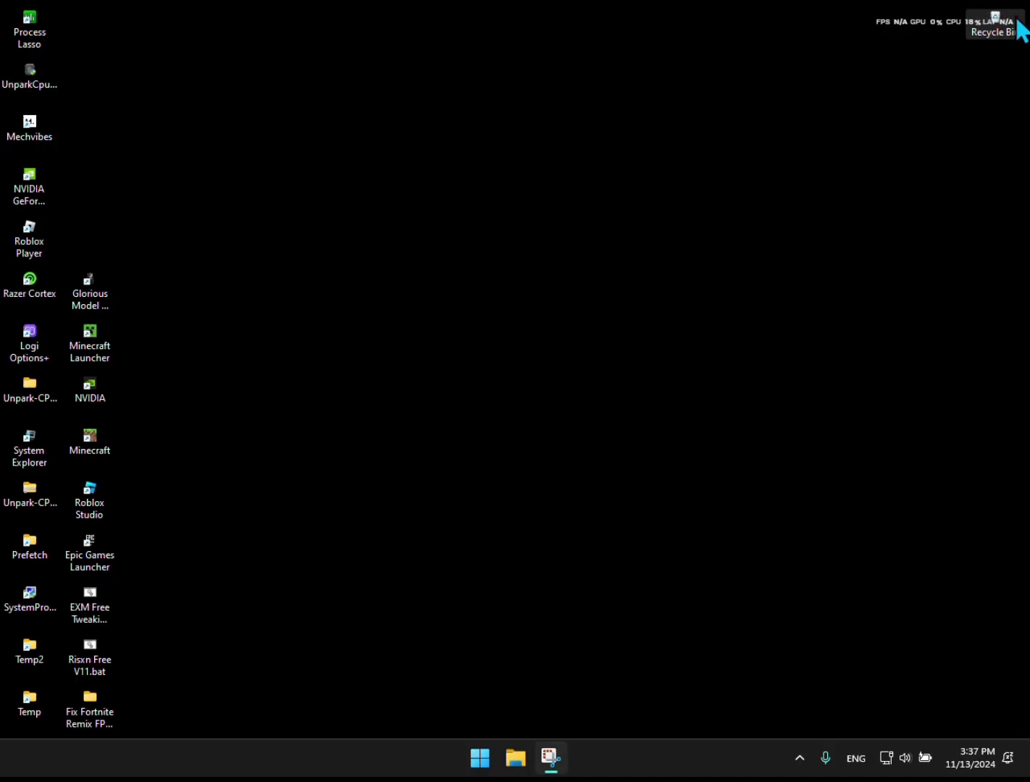
left_click(472, 753)
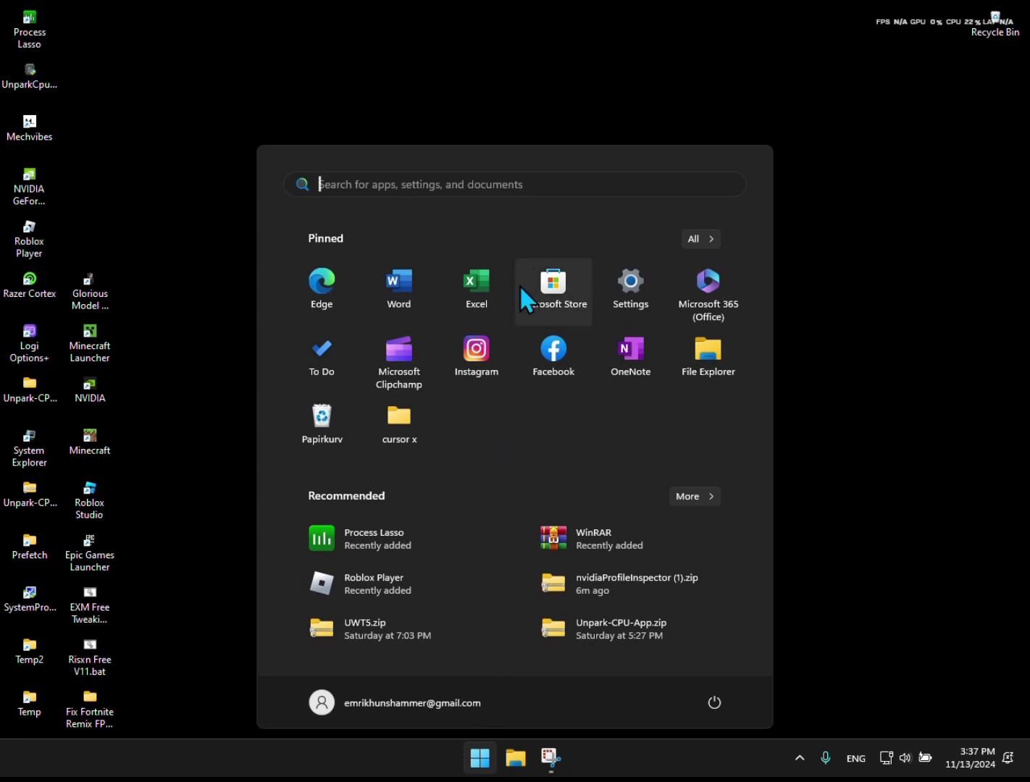
type("goo")
left_click(400, 289)
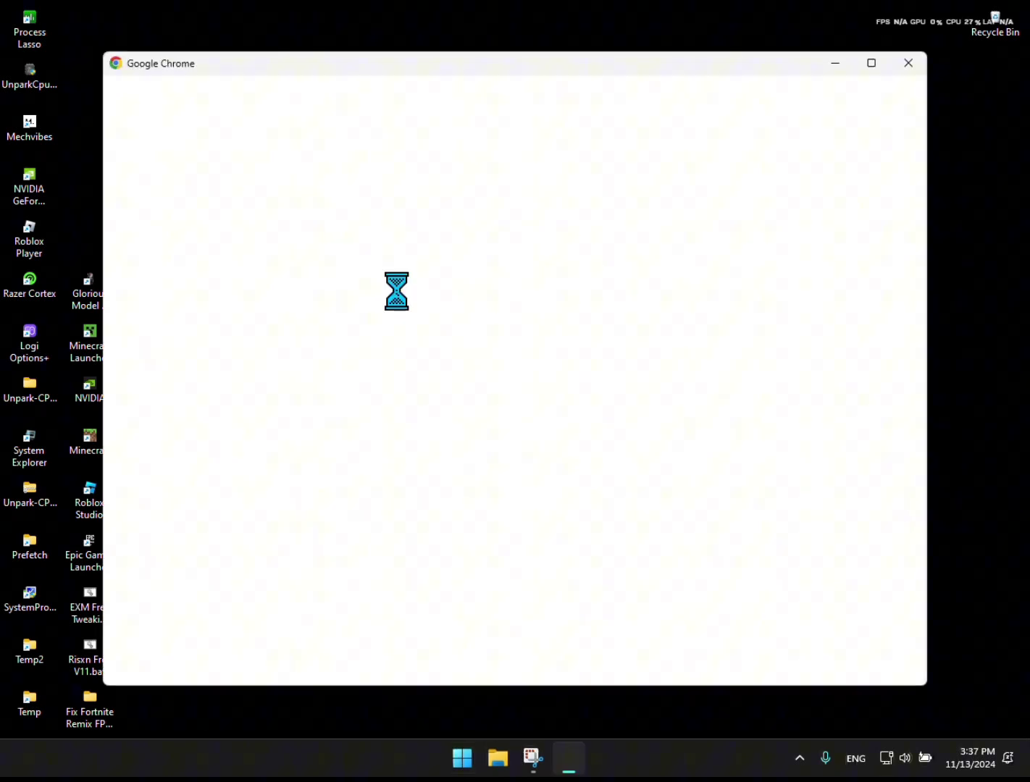
left_click(524, 456)
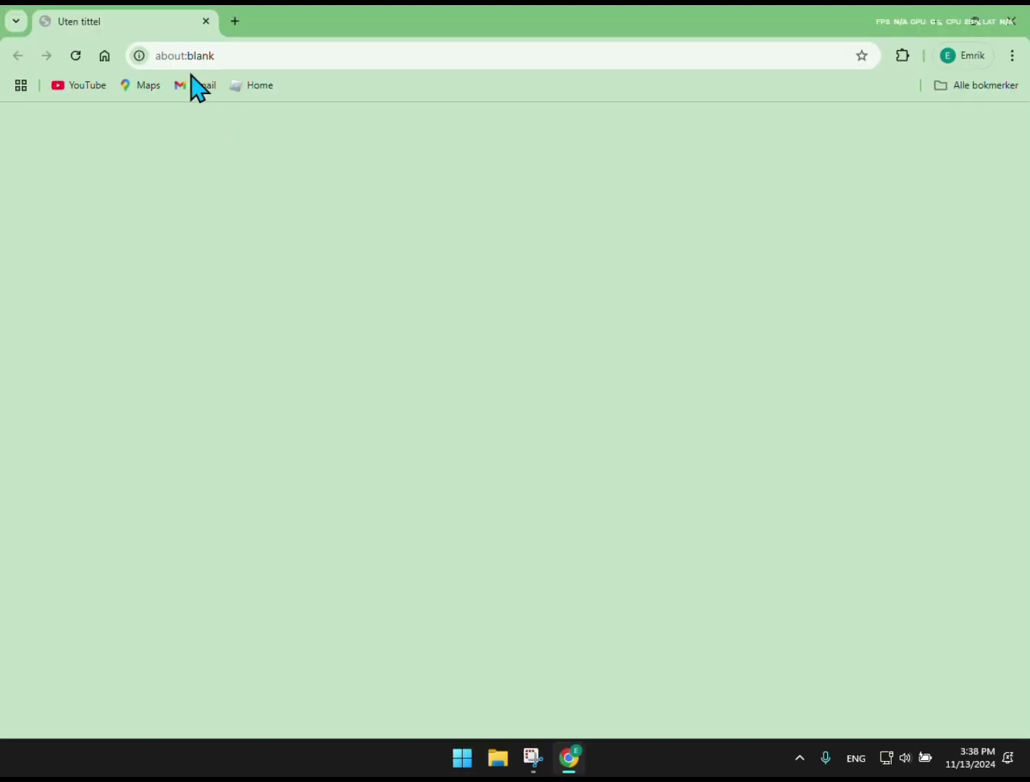
- Replace the address bar text with 'unpar' and pick the 'unpark cpu' search suggestion
left_click(236, 52)
key("BackSpace")
type("unpa")
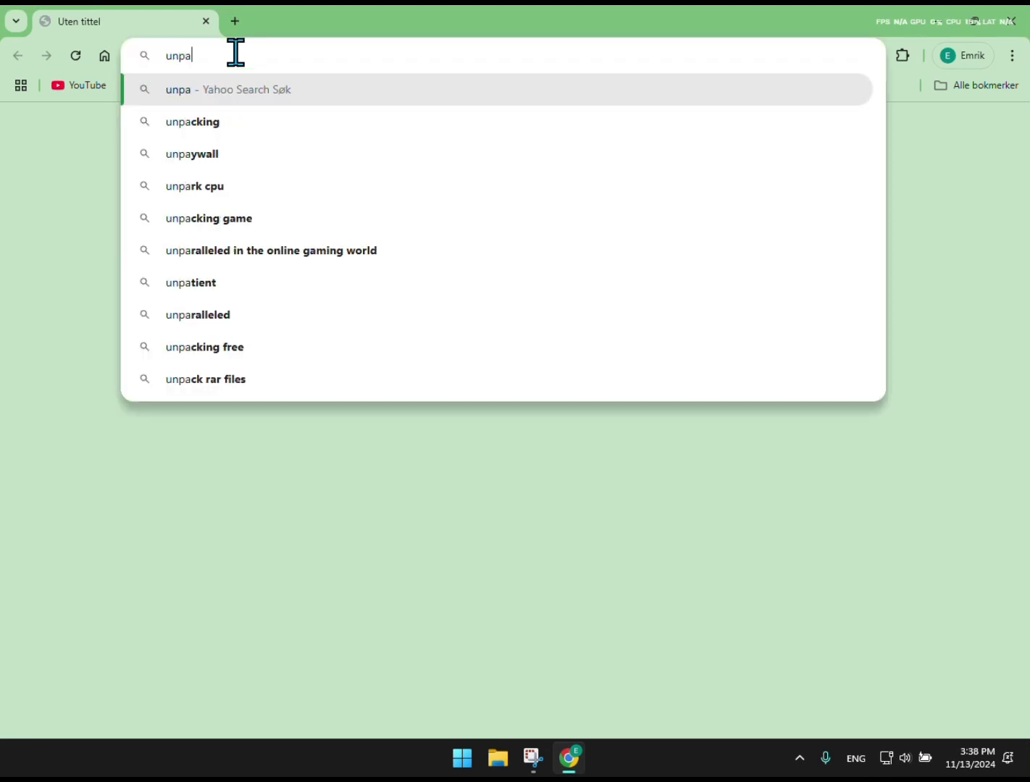
type("rk cpu")
left_click(168, 122)
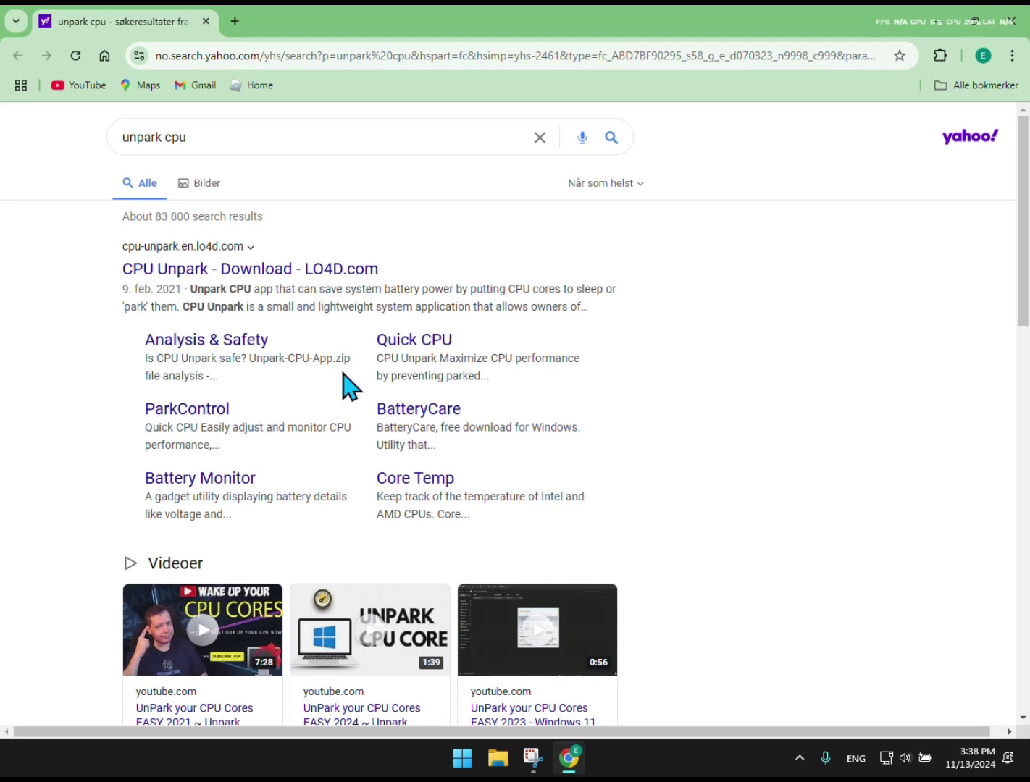
- Open the LO4D.com CPU Unpark page, accept consent, and download the zip from the UK mirror
left_click(270, 268)
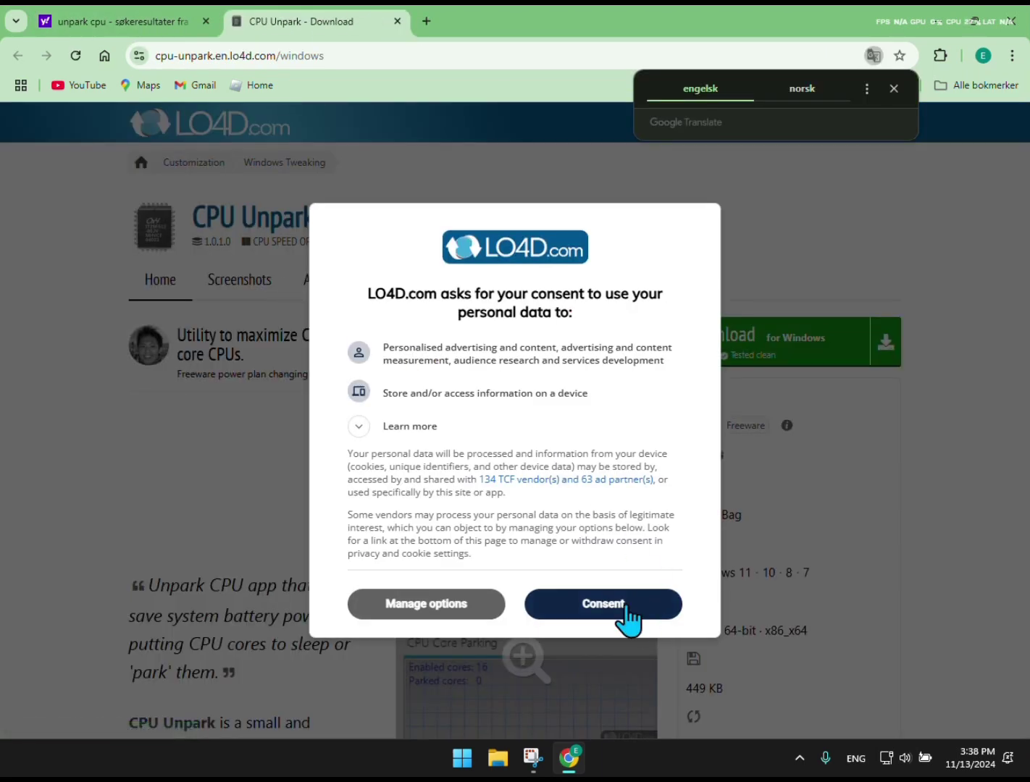
left_click(624, 613)
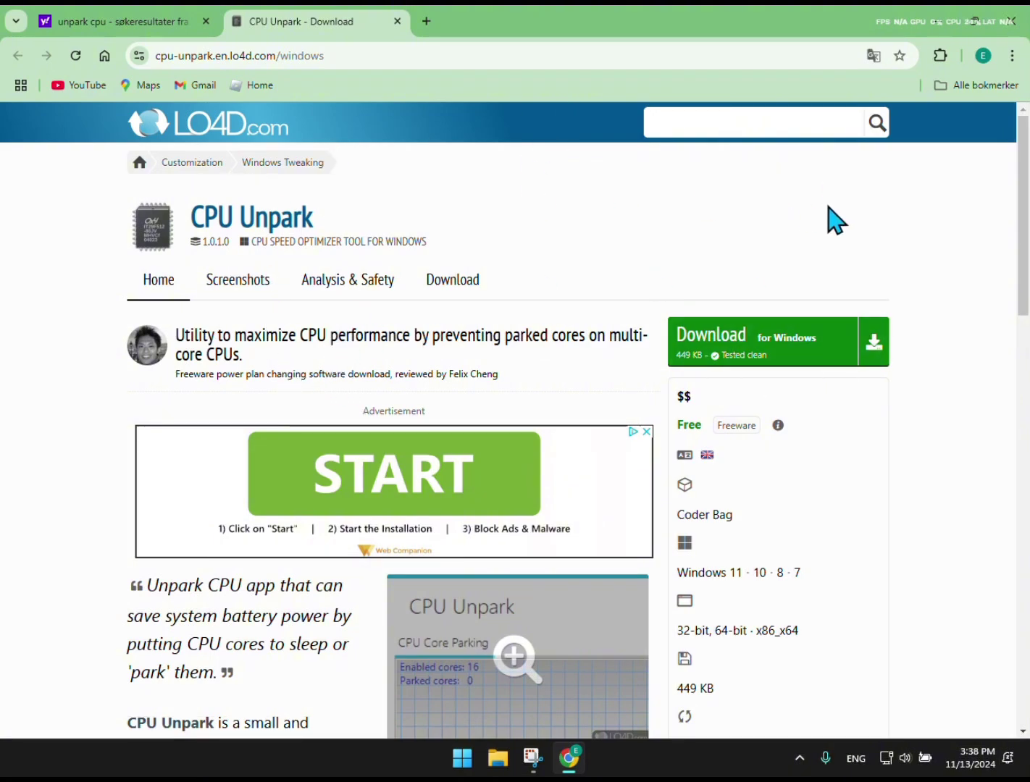
scroll(789, 403, "down", 5)
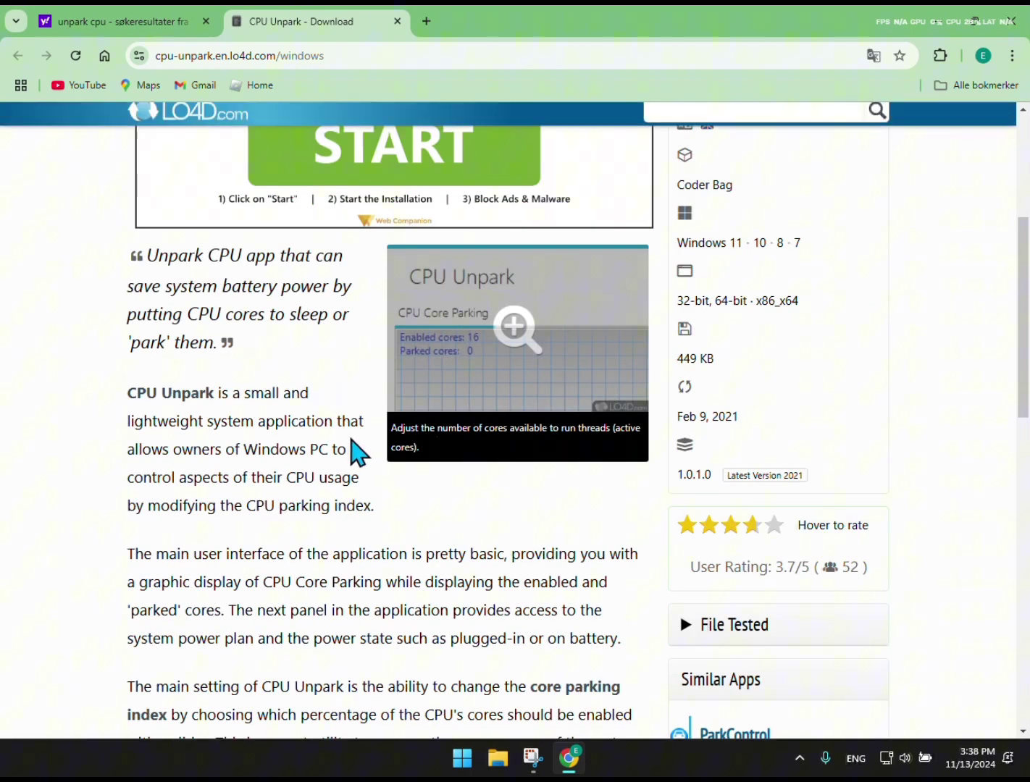
scroll(352, 443, "up", 2)
left_click(806, 192)
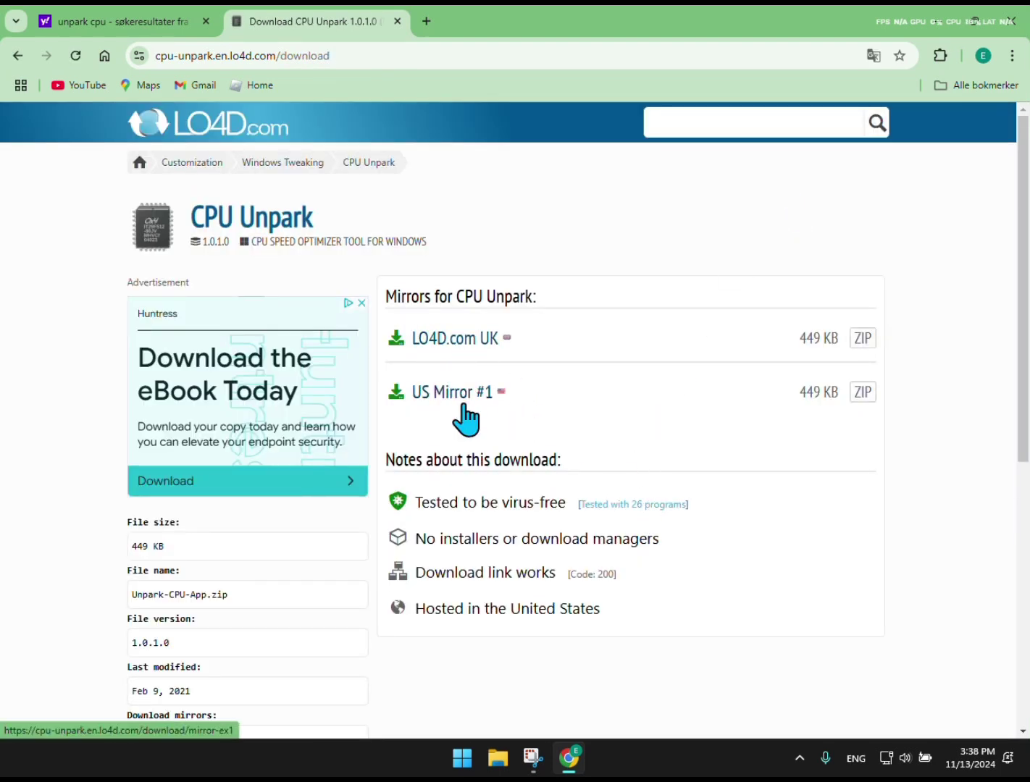
left_click(427, 341)
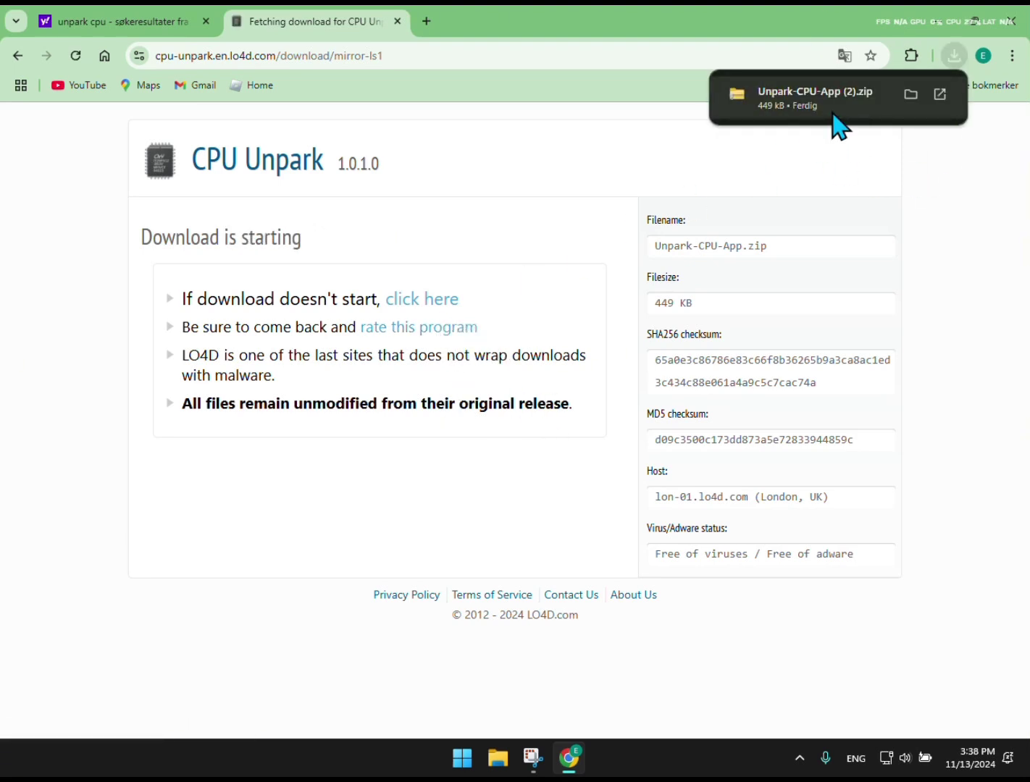
- Launch UnparkCpu.exe from the downloaded zip and keep the power state on Plugged In (AC)
left_click(834, 120)
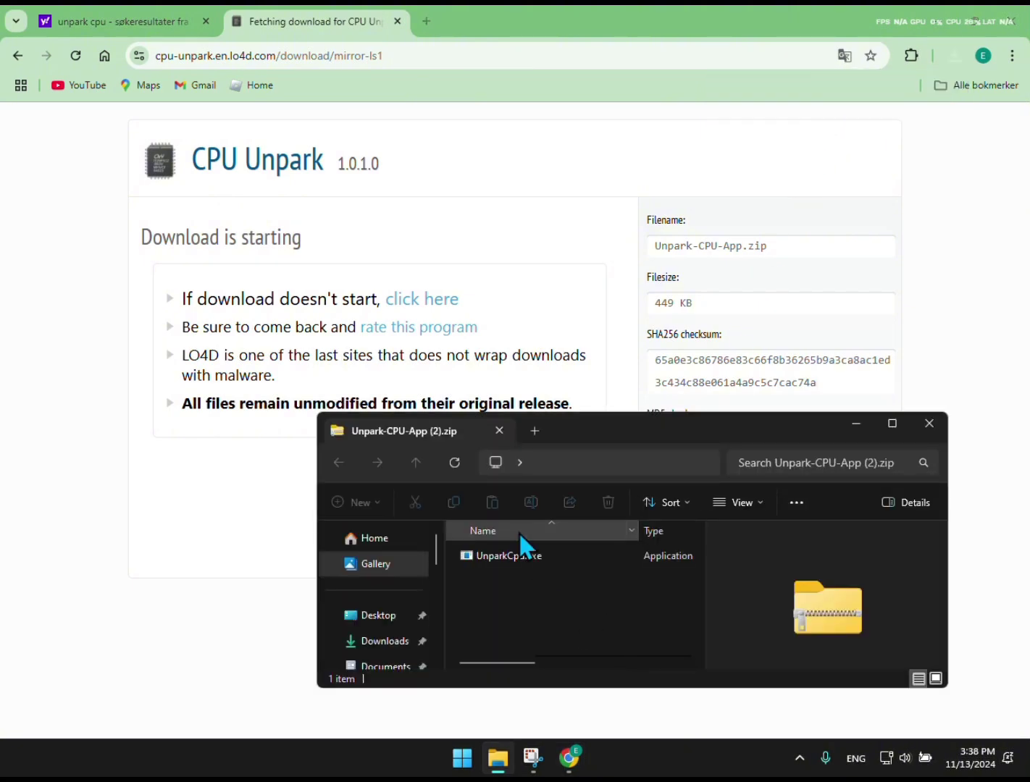
left_click(527, 558)
double_click(528, 557)
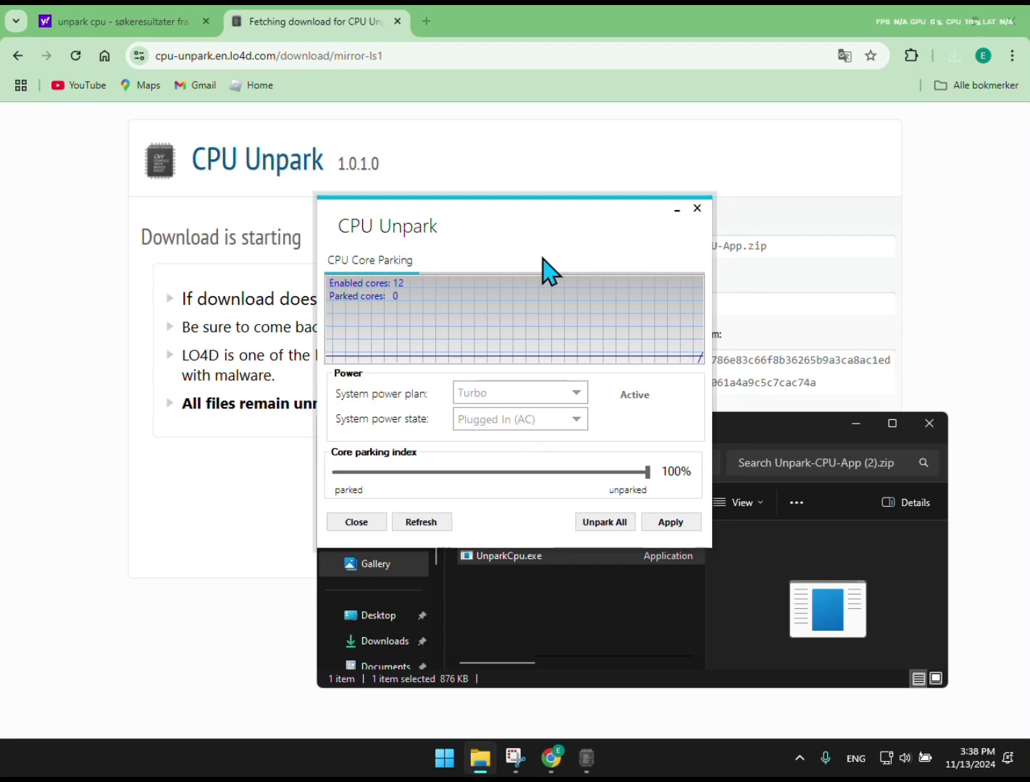
left_click(565, 420)
left_click(568, 422)
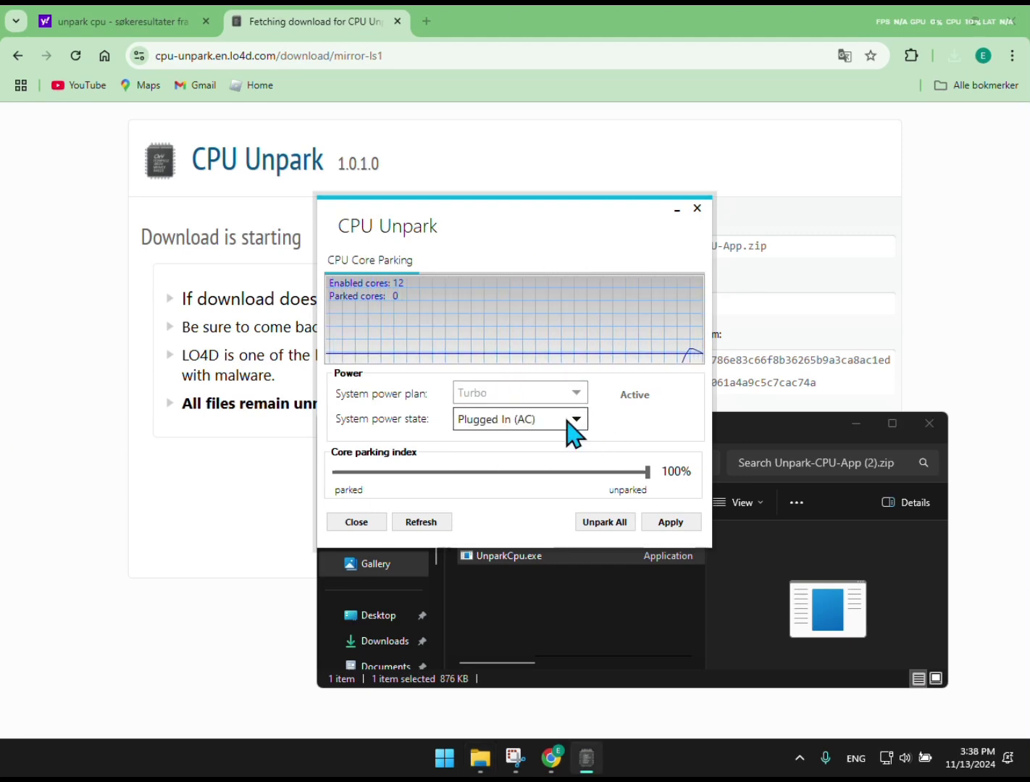
left_click(558, 420)
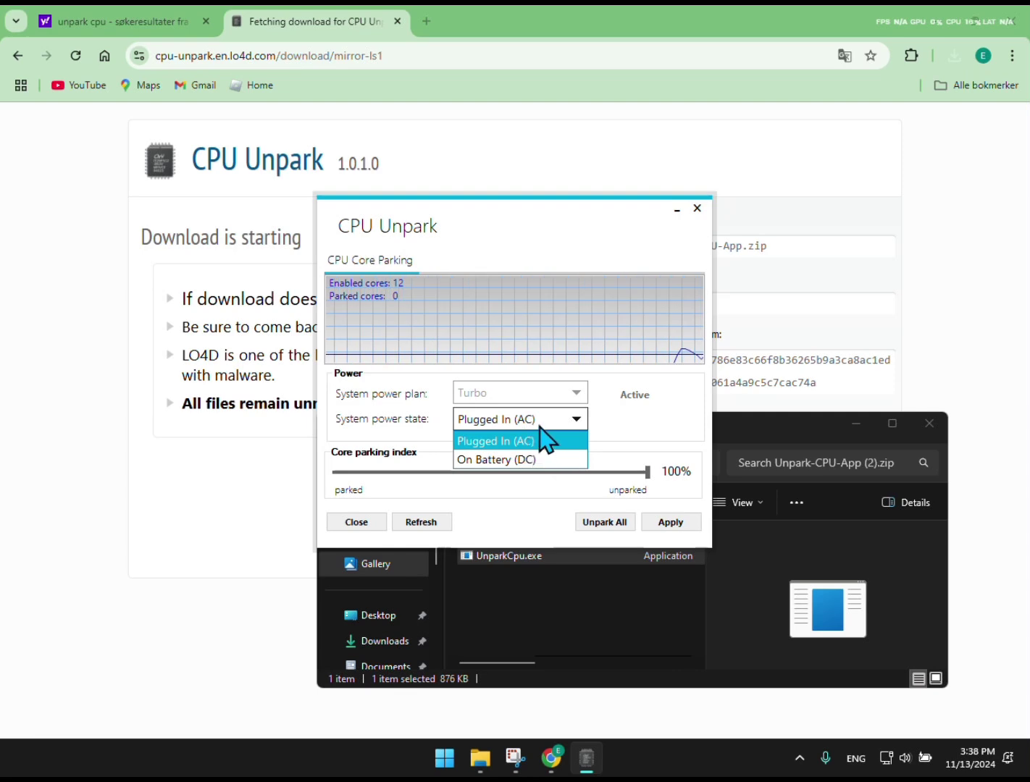
left_click(526, 440)
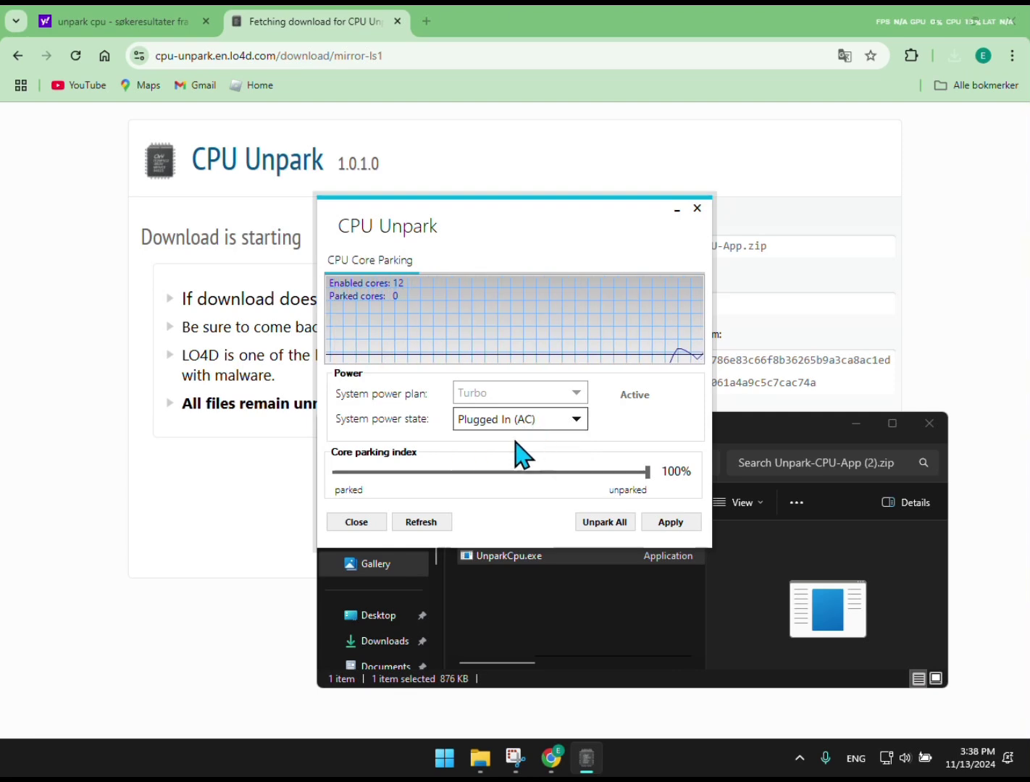
- Set the core parking index to 100%, unpark all 12 cores, apply, and close CPU Unpark
left_click(646, 475)
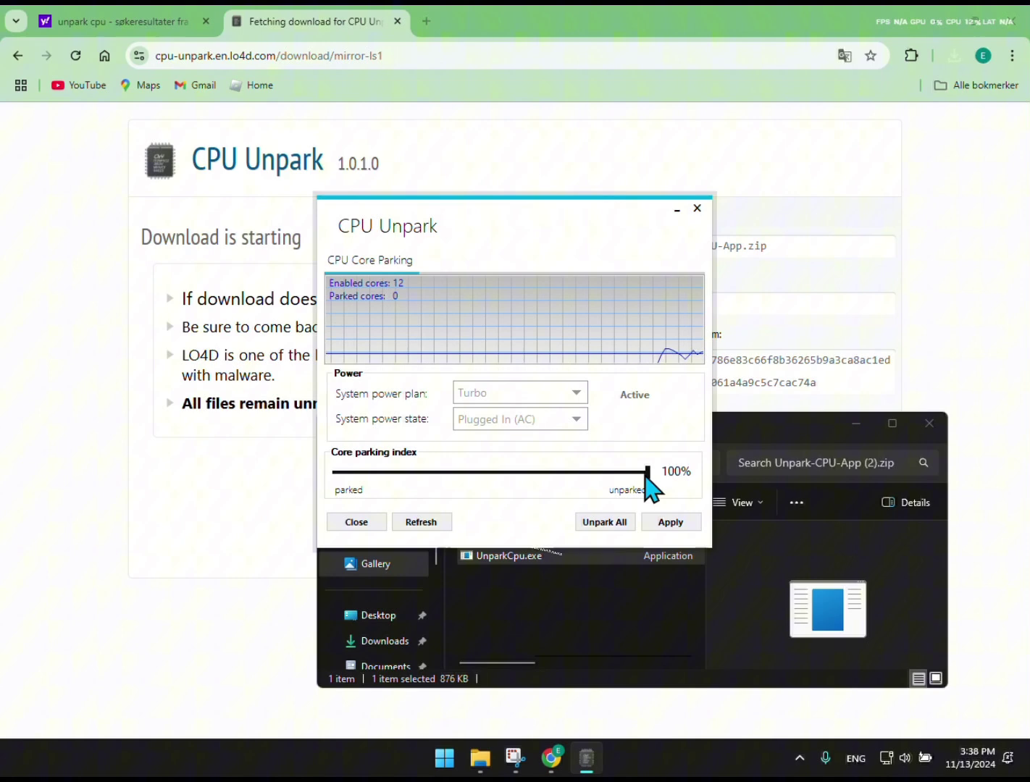
left_click_drag(646, 475, 364, 481)
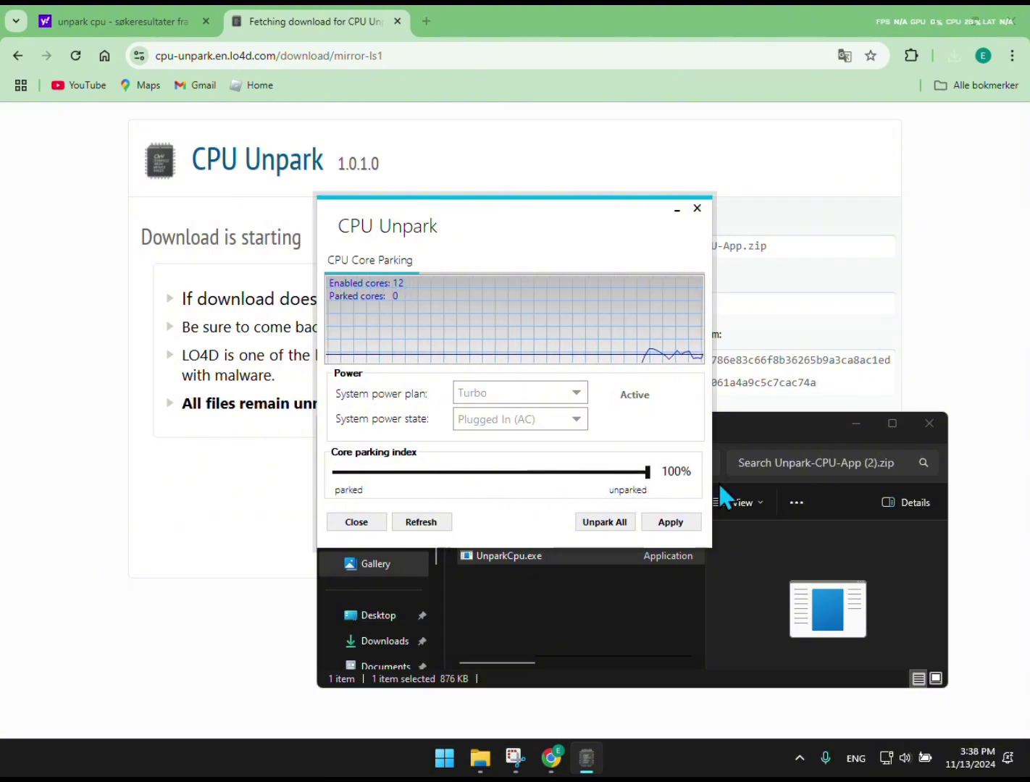
left_click(610, 526)
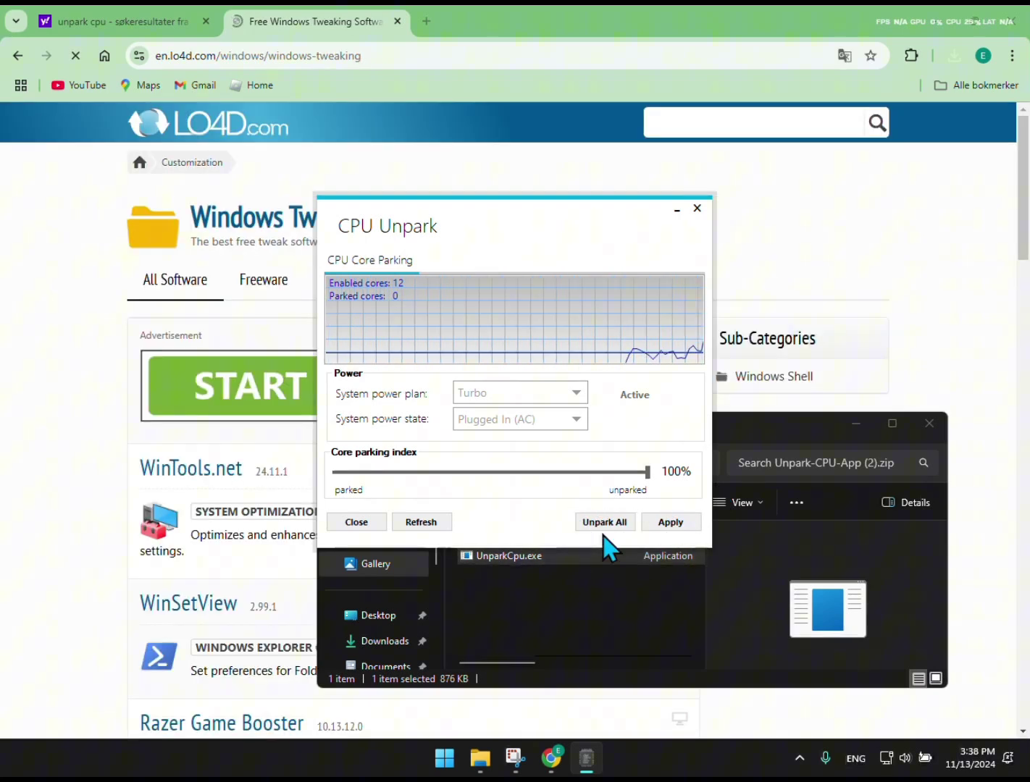
left_click(604, 528)
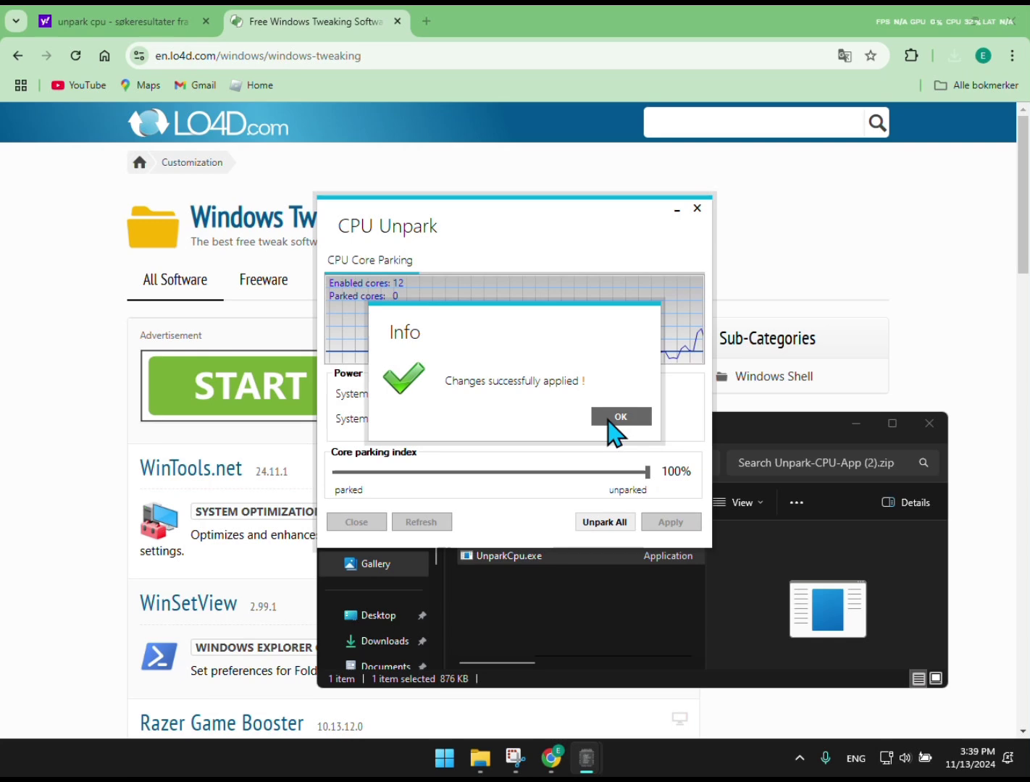
left_click(616, 427)
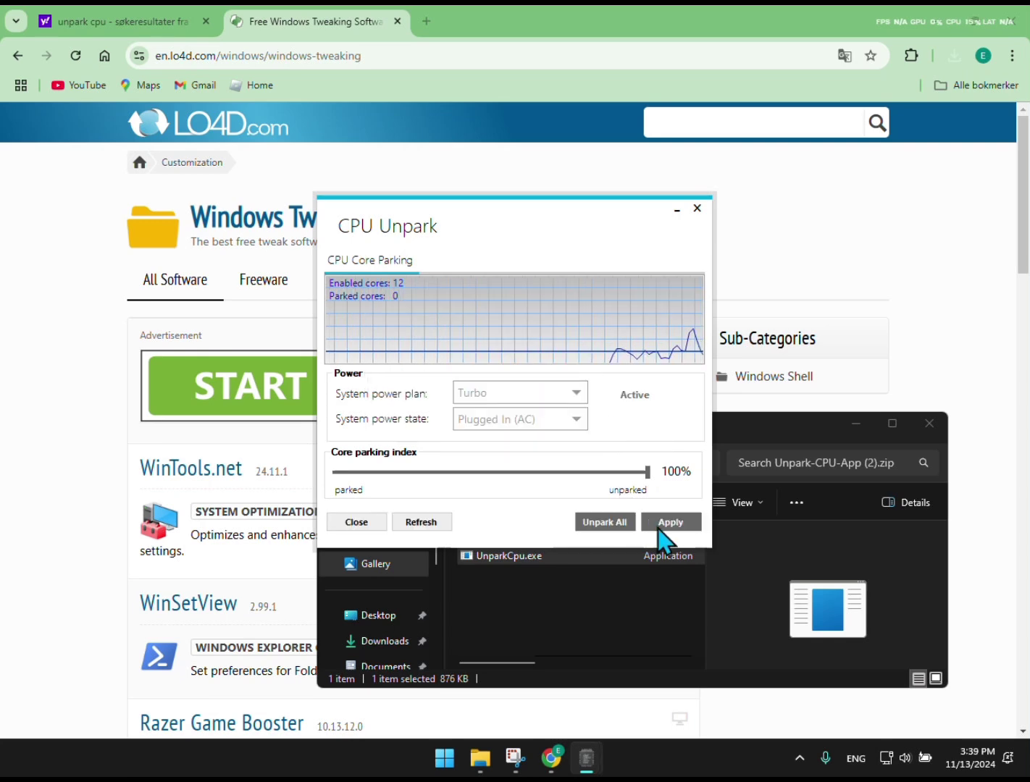
left_click(665, 524)
left_click(623, 421)
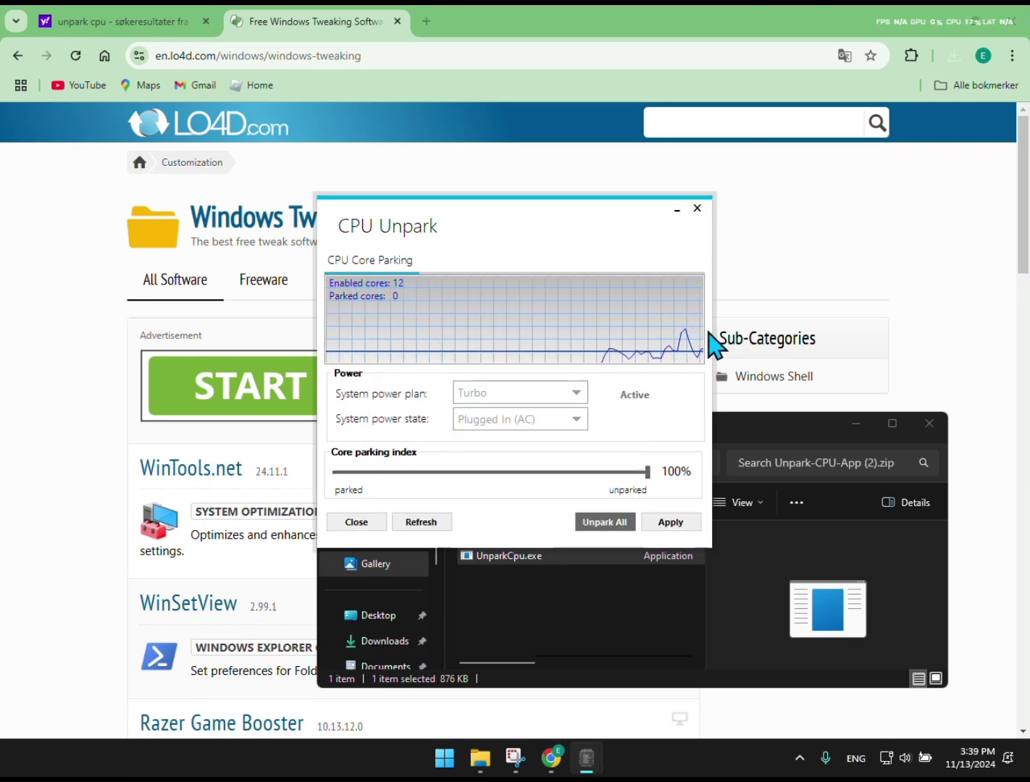
left_click(697, 209)
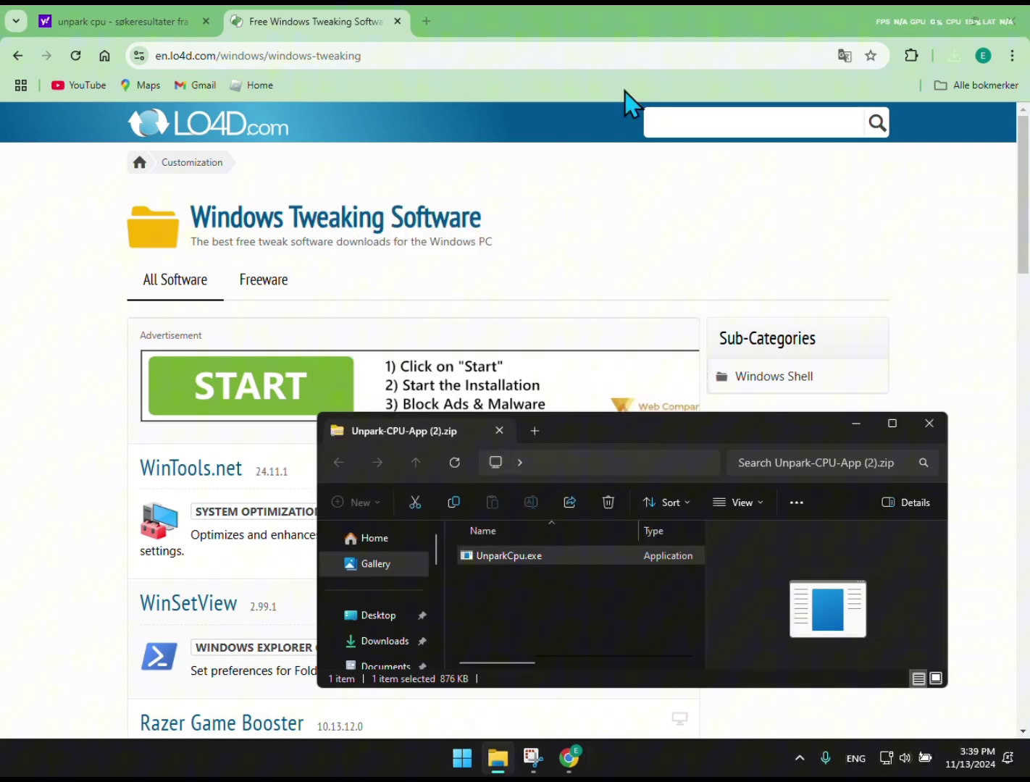
- Close Explorer and Chrome, then open Settings via an 'apps' search and go to Apps > Installed apps
left_click(930, 423)
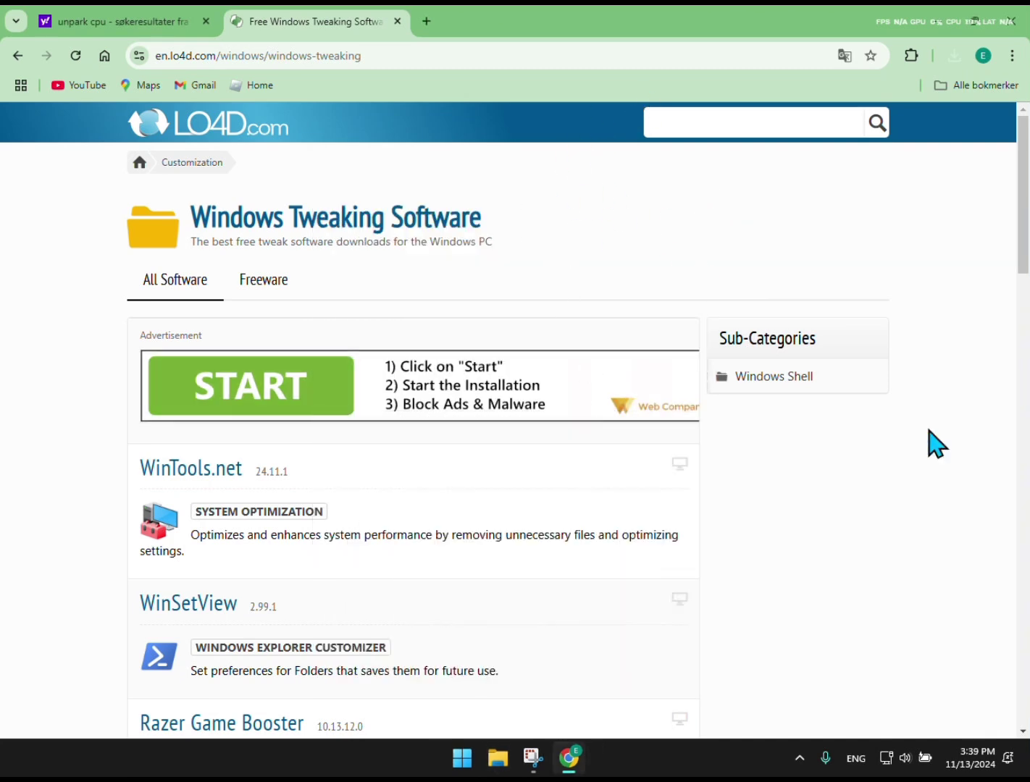
left_click(1011, 21)
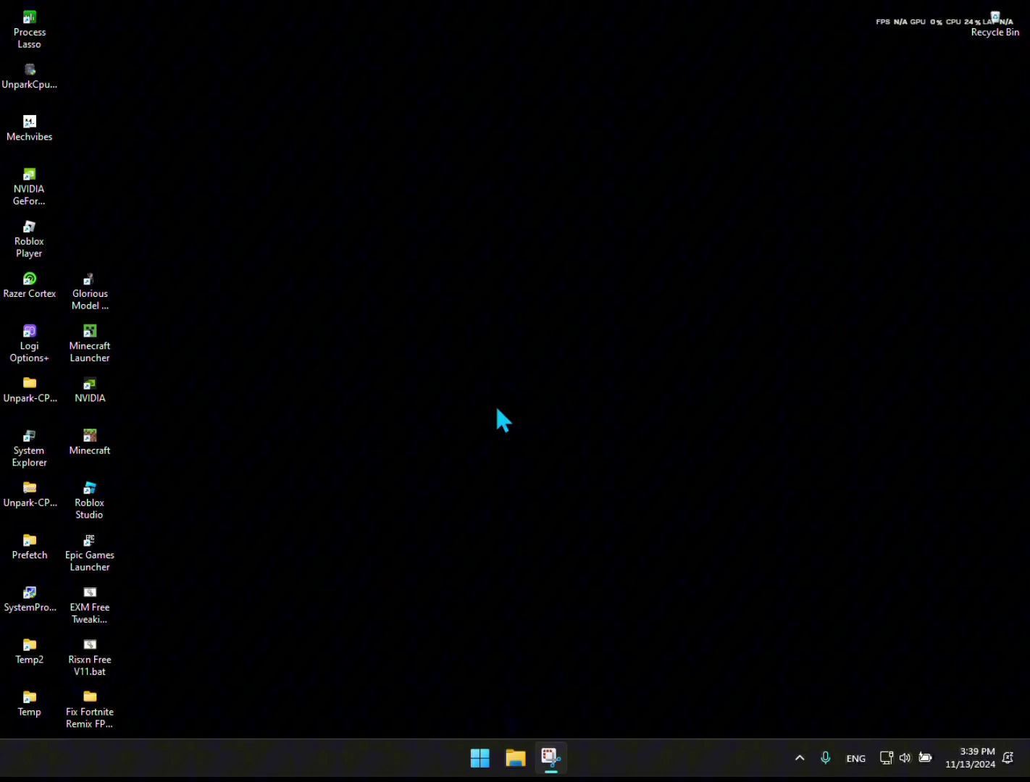
left_click(480, 757)
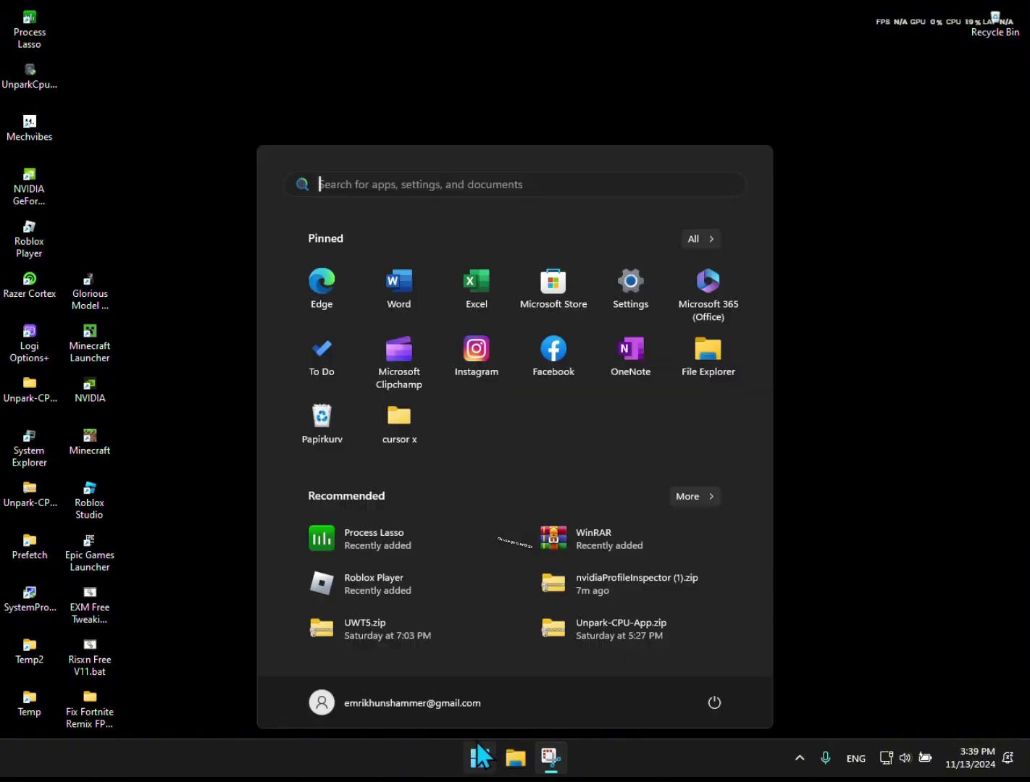
type("apps")
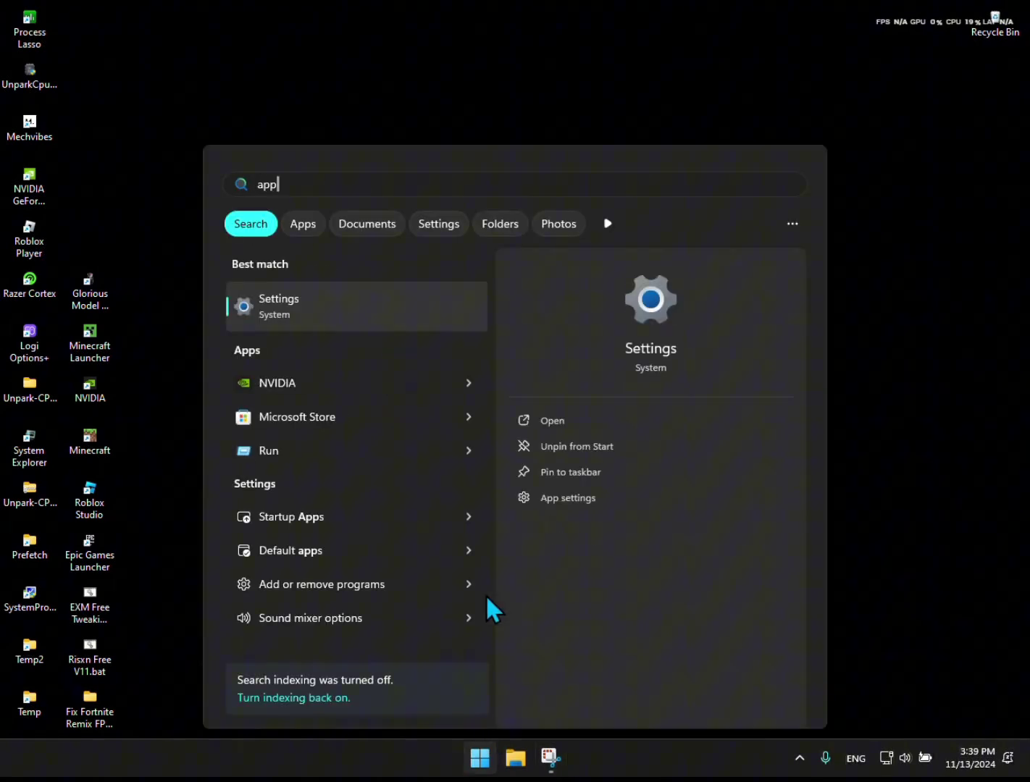
left_click(333, 308)
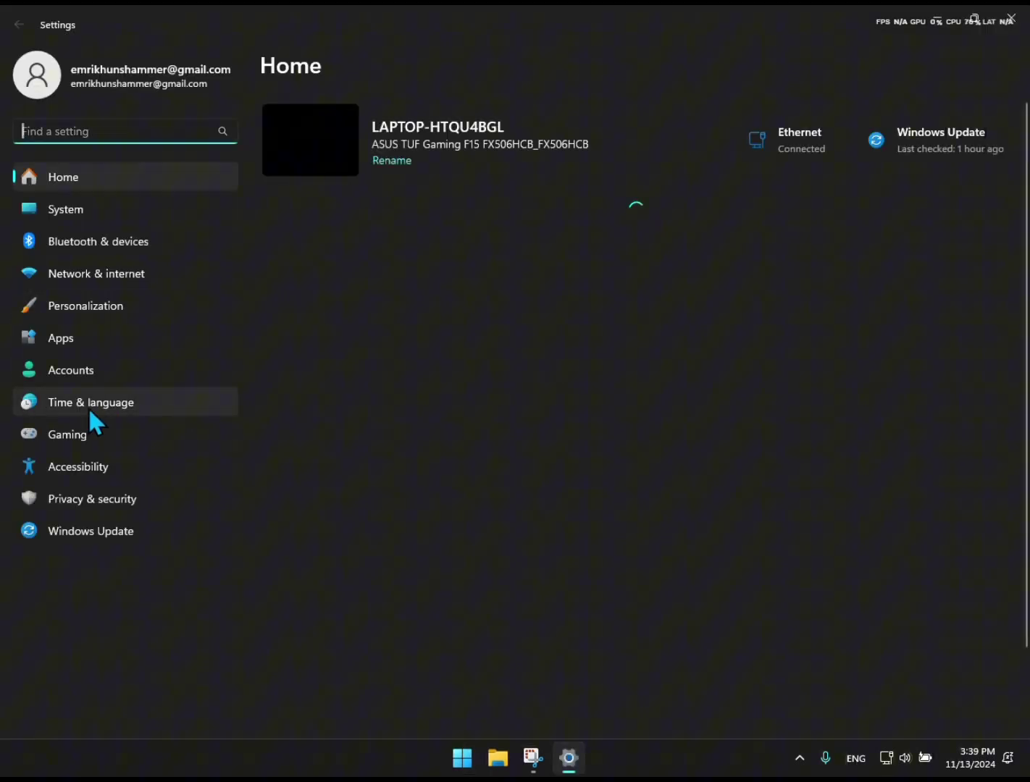
left_click(75, 336)
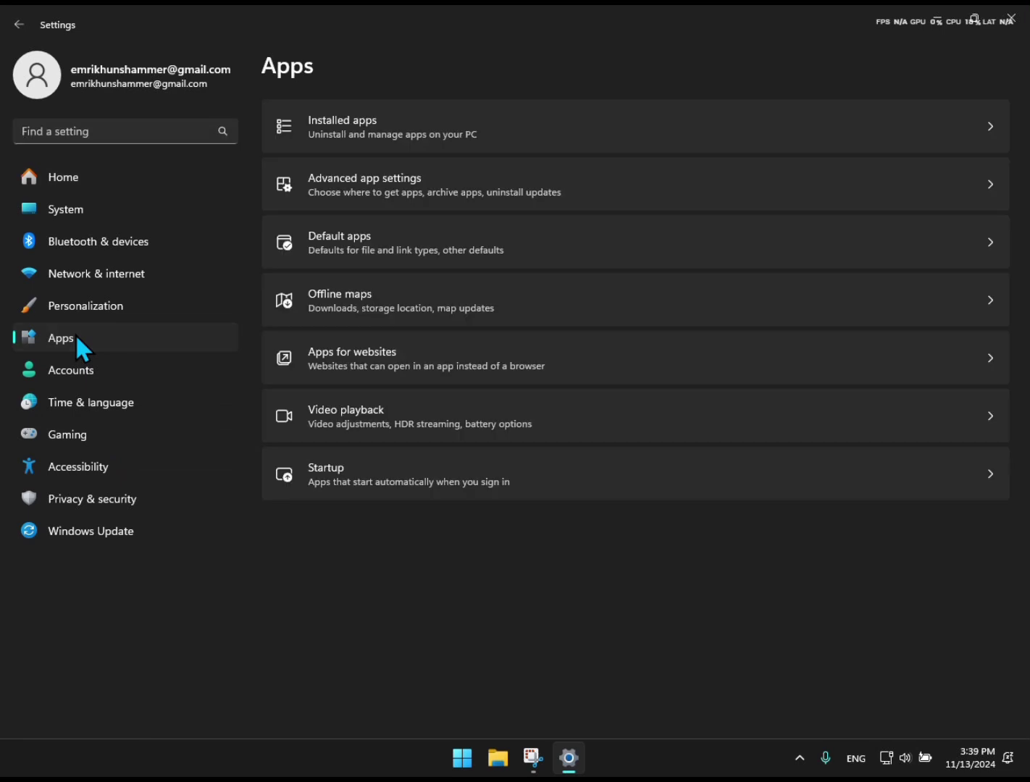
left_click(448, 144)
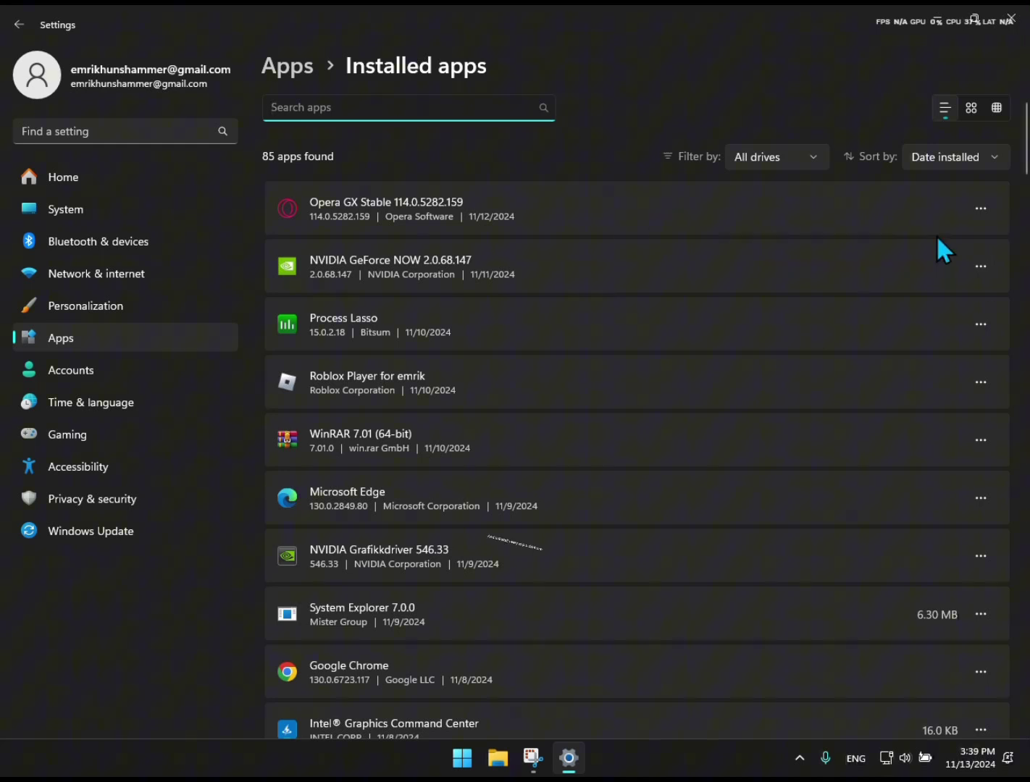
- Uninstall Opera GX Stable and accept cookies on Opera's farewell page
left_click(981, 209)
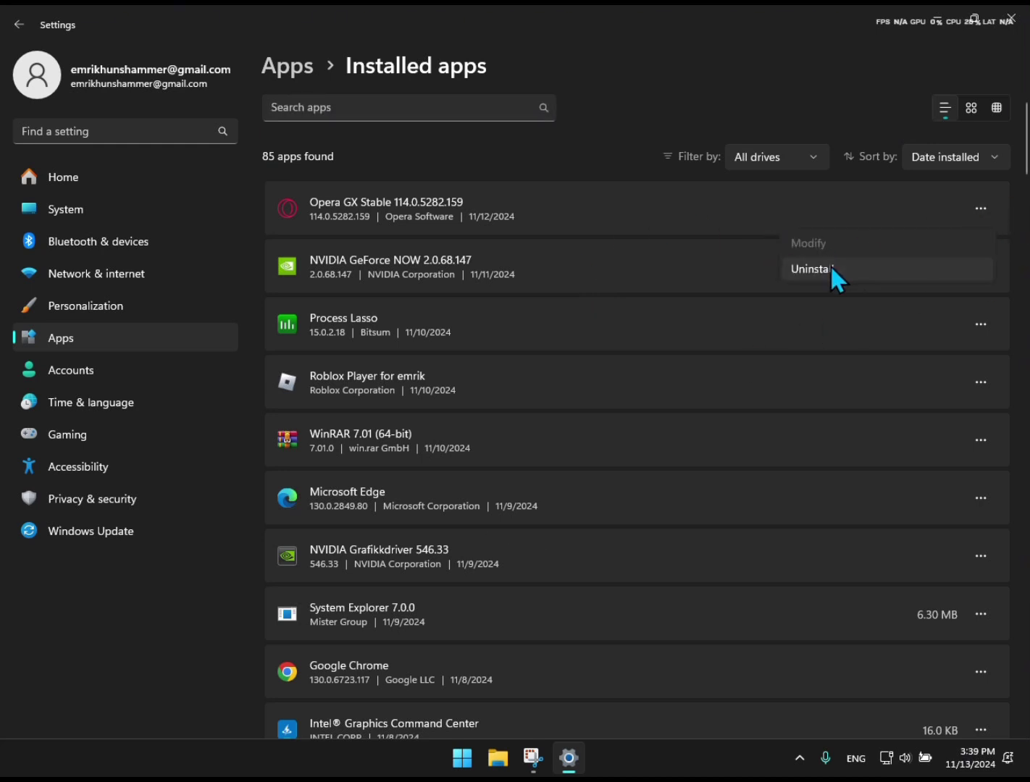
left_click(830, 264)
left_click(933, 300)
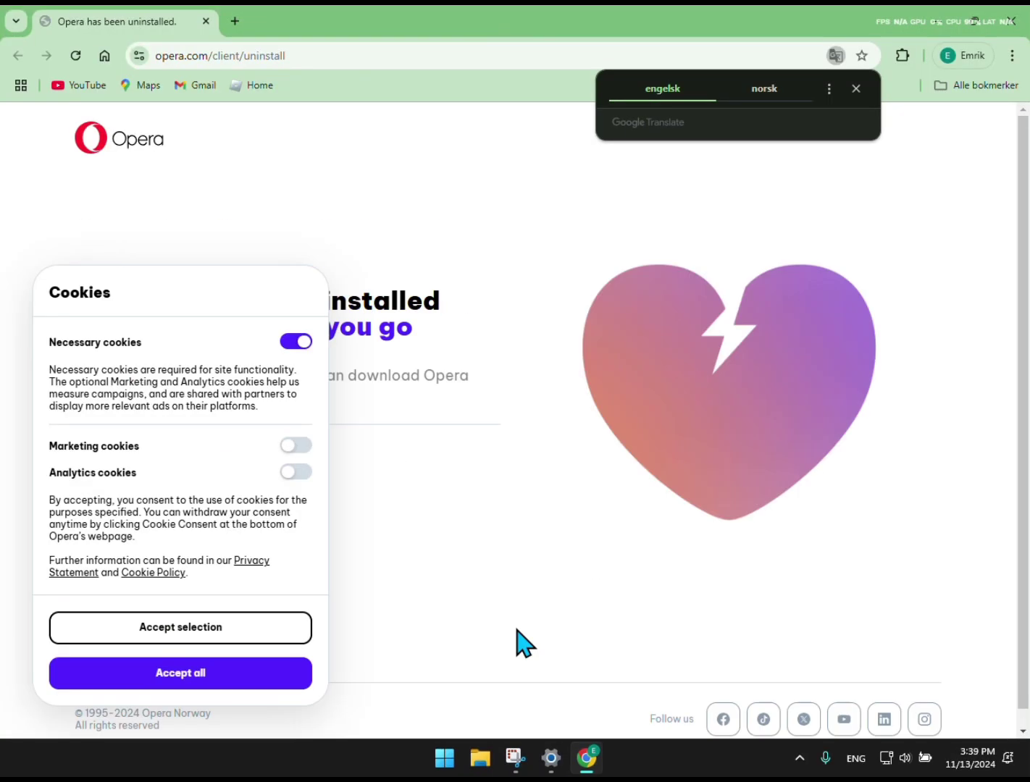
left_click(207, 674)
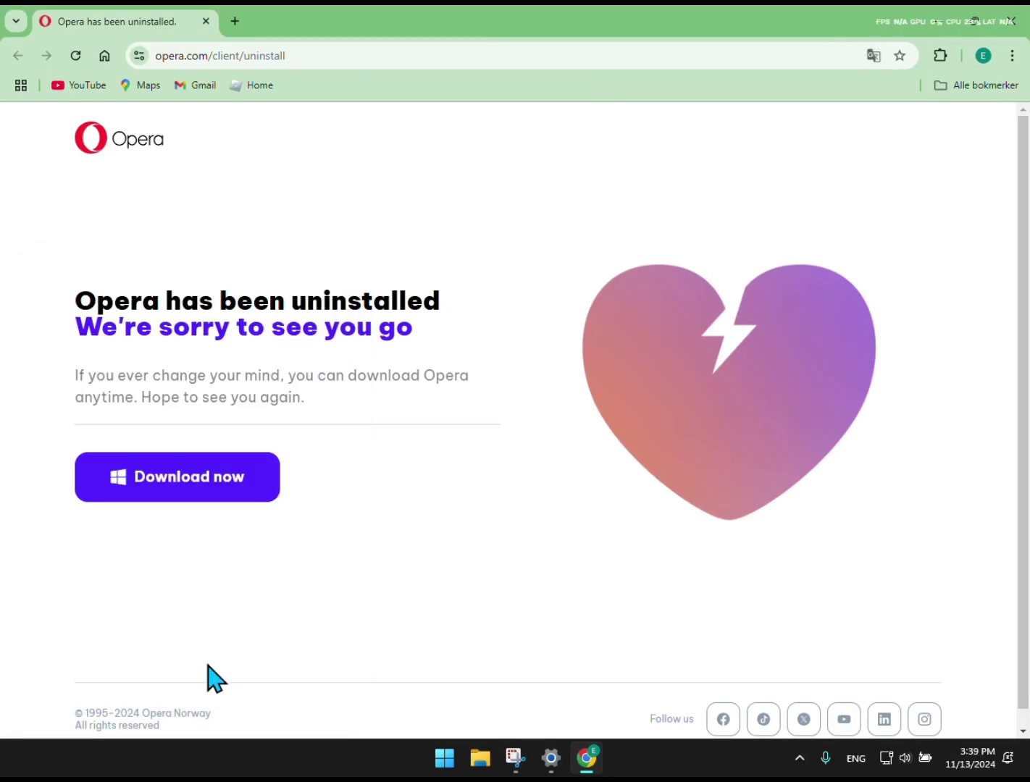
- Uninstall PowerToys (Preview) x64 from the installed apps list
left_click(551, 758)
scroll(979, 522, "down", 2)
scroll(977, 507, "down", 3)
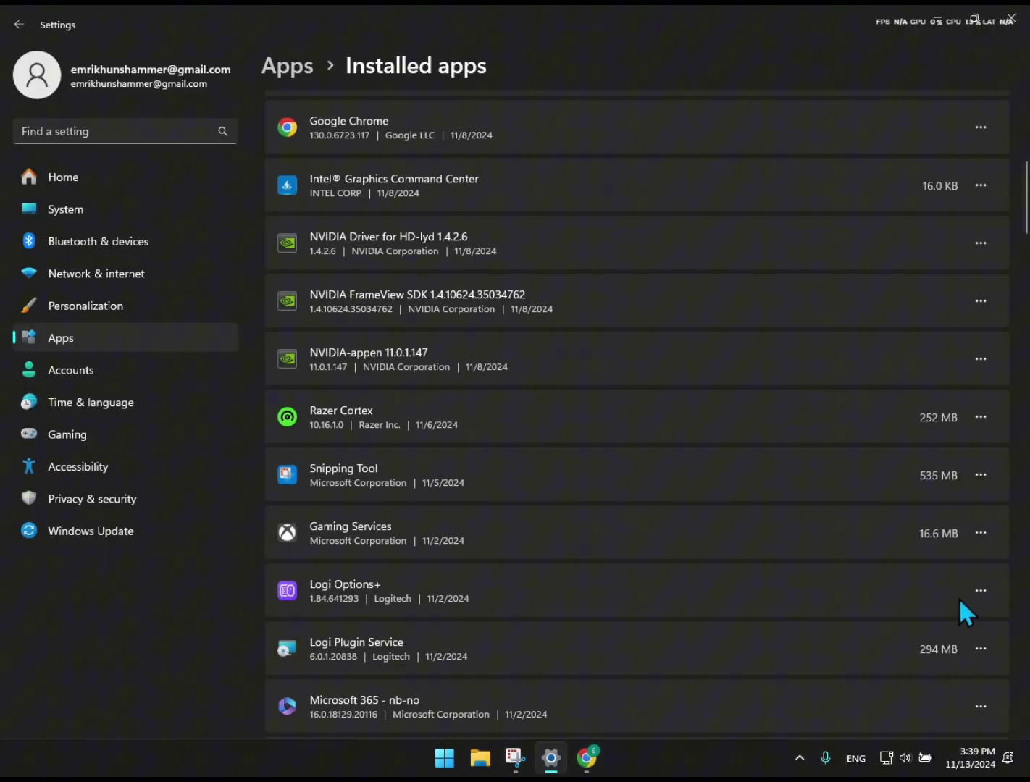
scroll(960, 598, "down", 6)
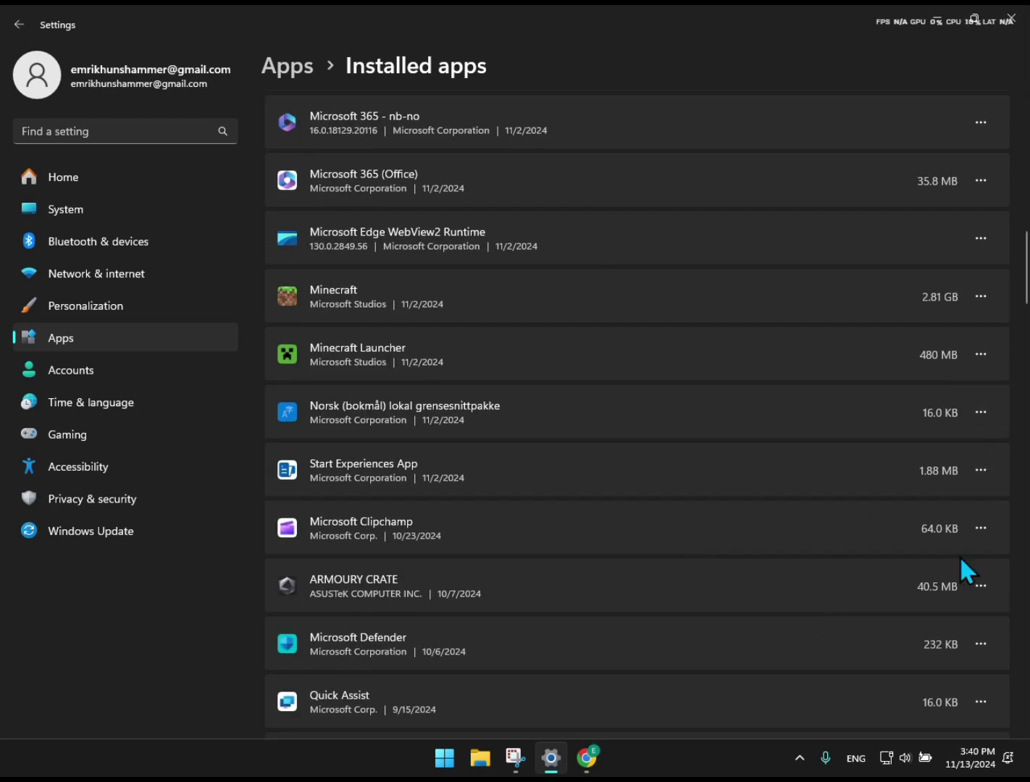
scroll(943, 569, "down", 13)
left_click(981, 247)
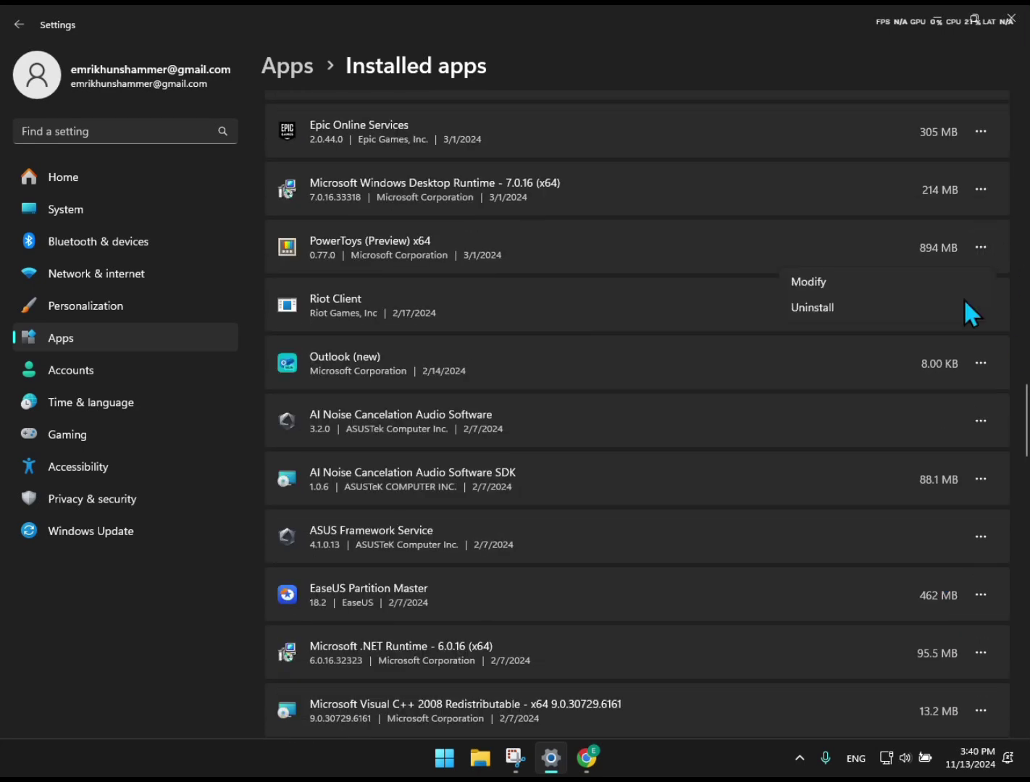
left_click(963, 300)
left_click(630, 469)
scroll(673, 550, "down", 5)
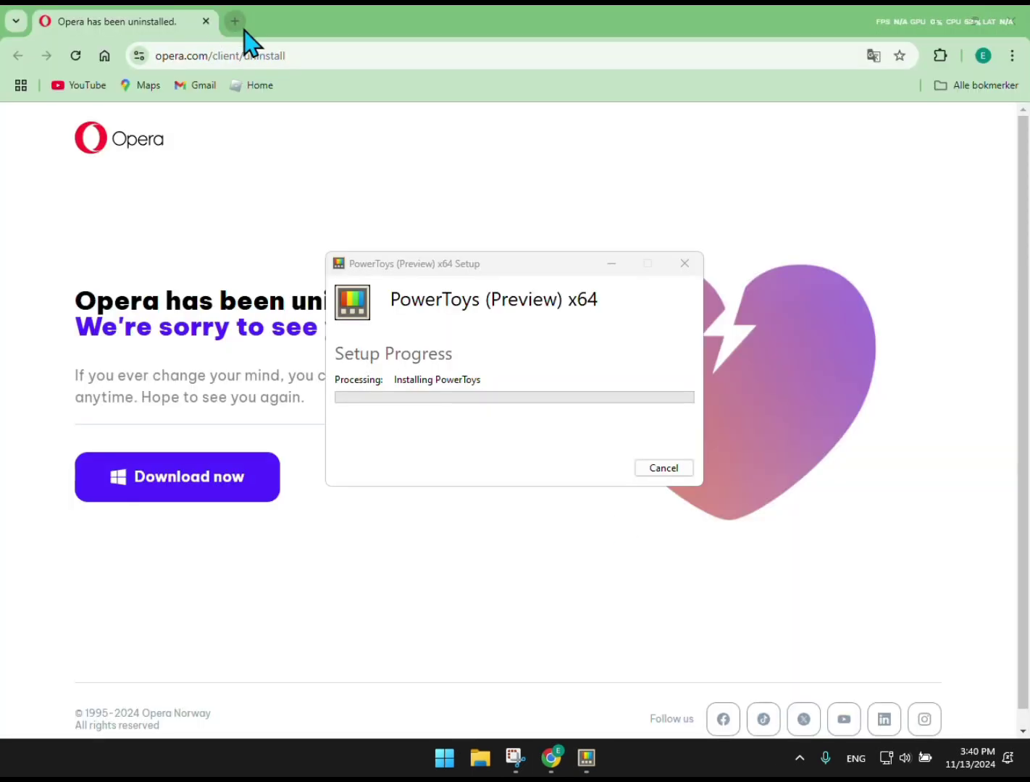
left_click(235, 21)
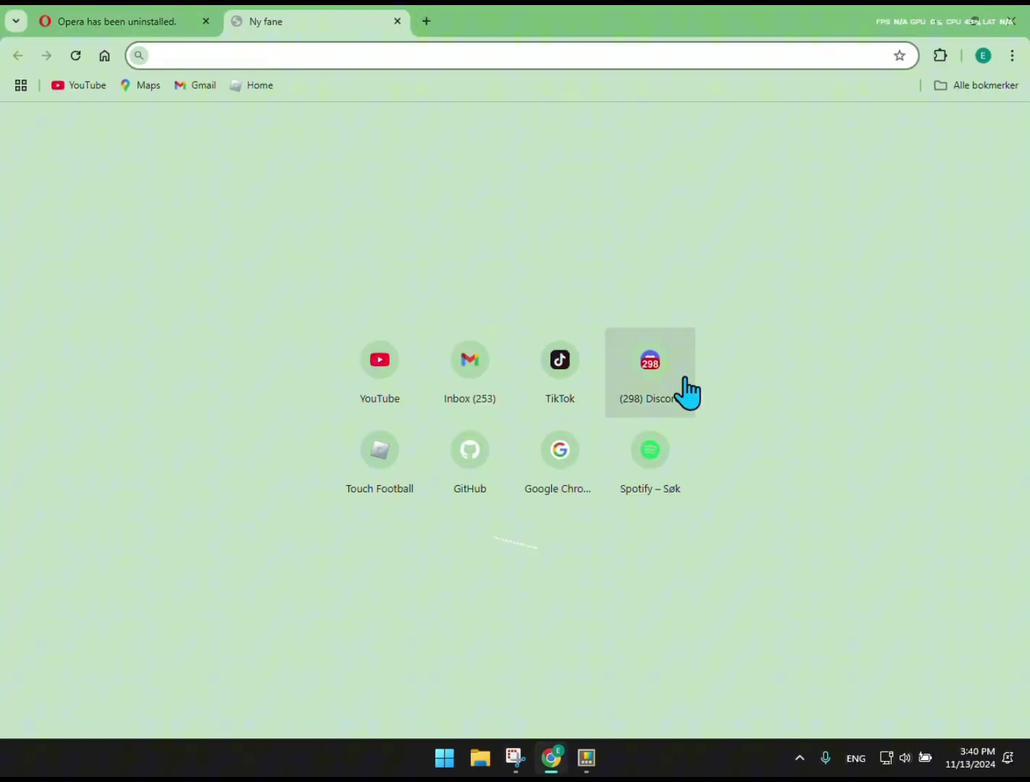
- Search for 'msi after' and open the official MSI Afterburner page, accepting its cookies
type("mai")
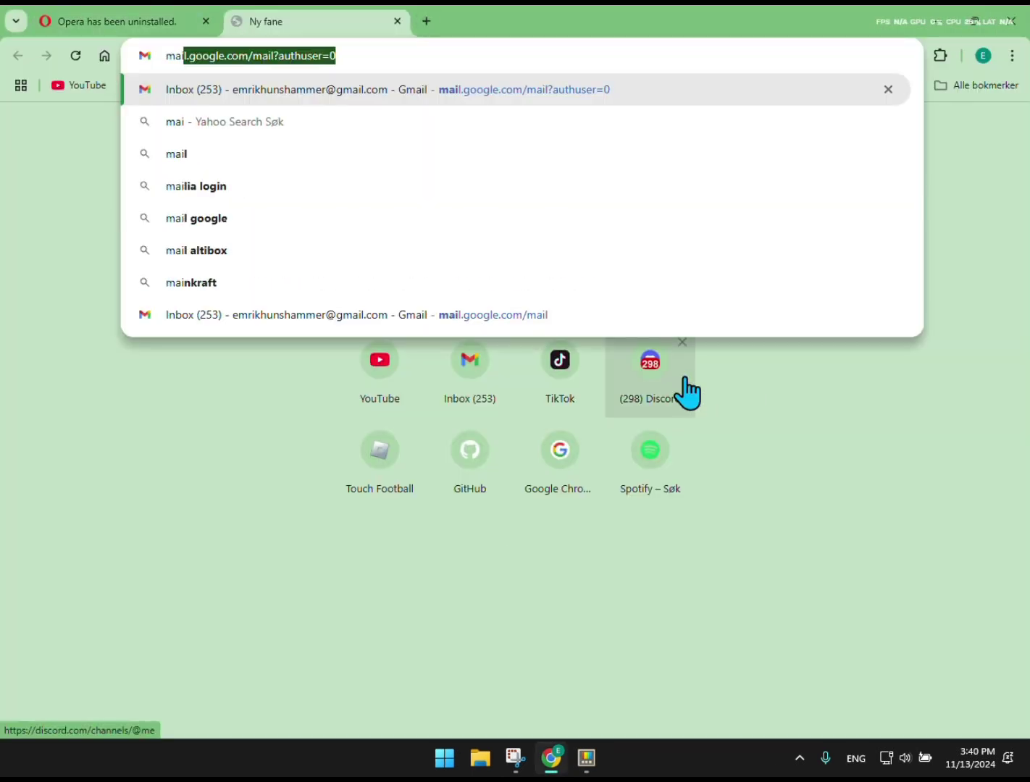
key("BackSpace")
key("BackSpace")
key("BackSpace")
type("si ")
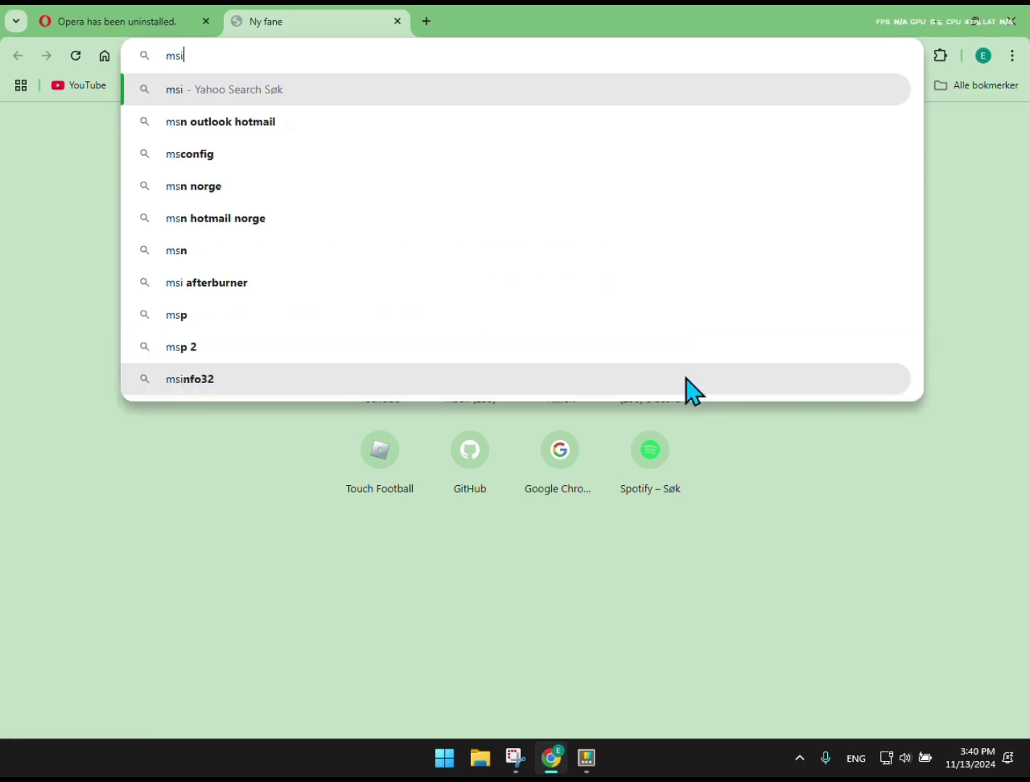
type("after")
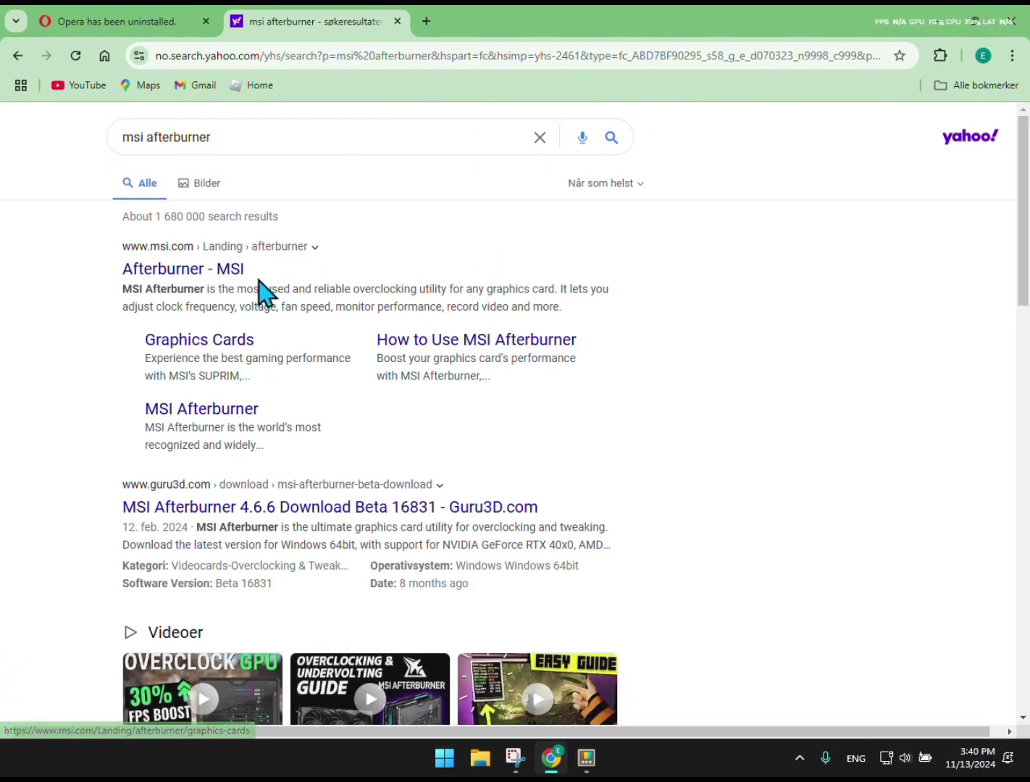
left_click(188, 280)
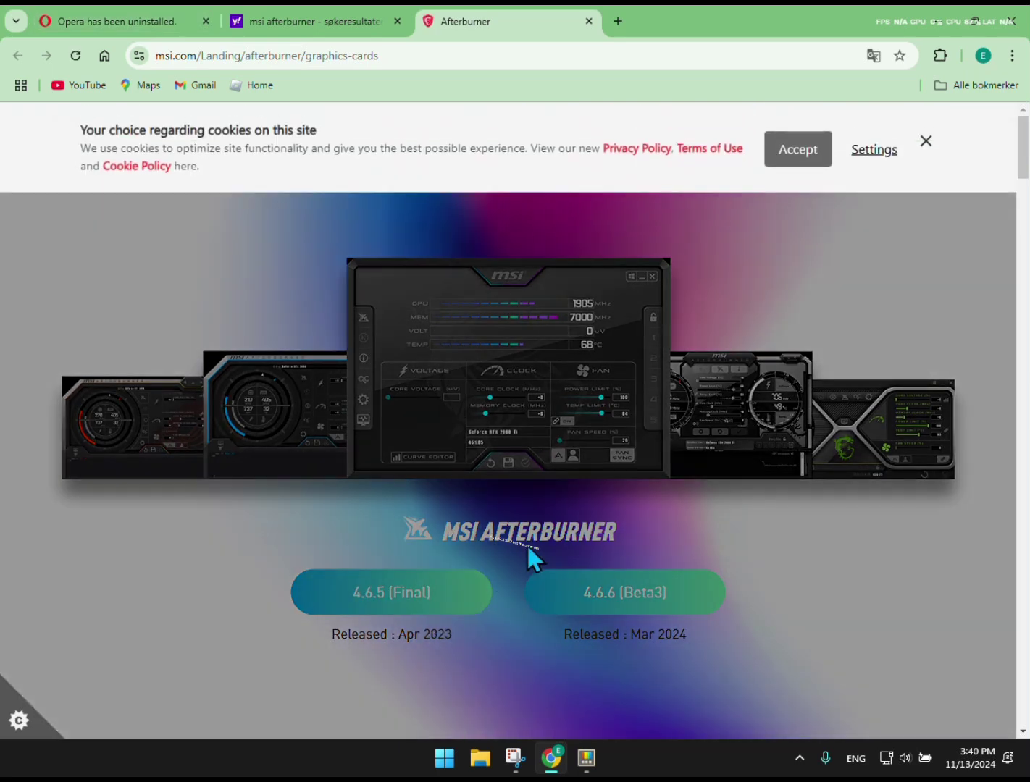
left_click(821, 152)
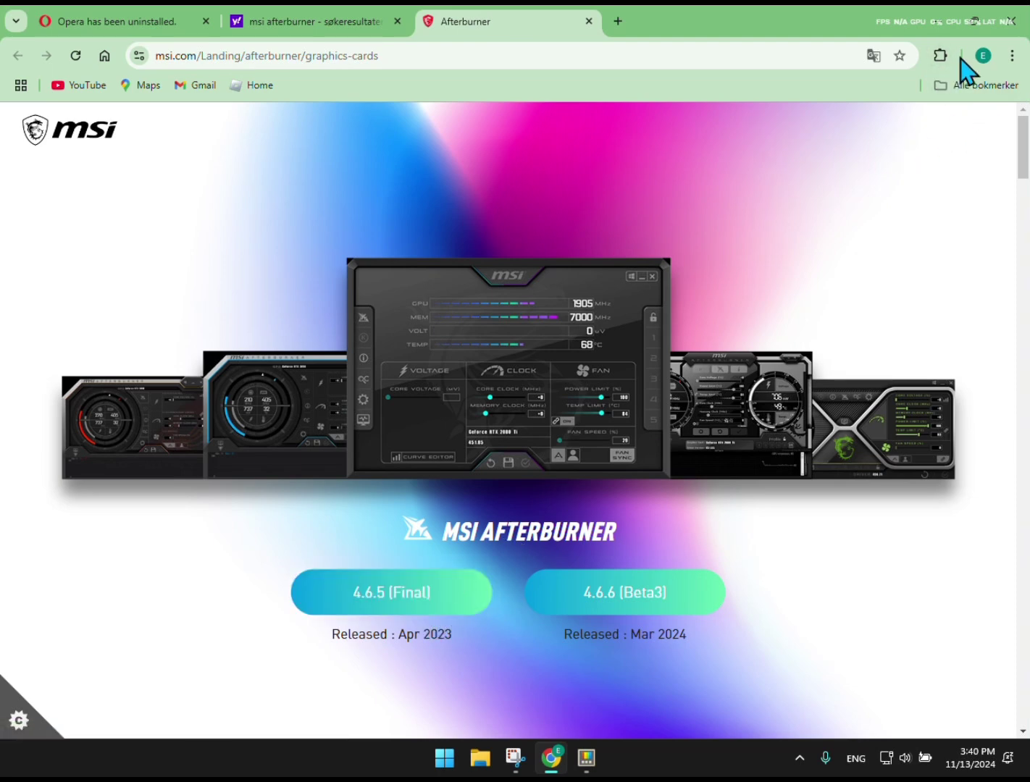
- Close the Opera, Afterburner and search results tabs to exit Chrome
left_click(206, 21)
left_click(396, 21)
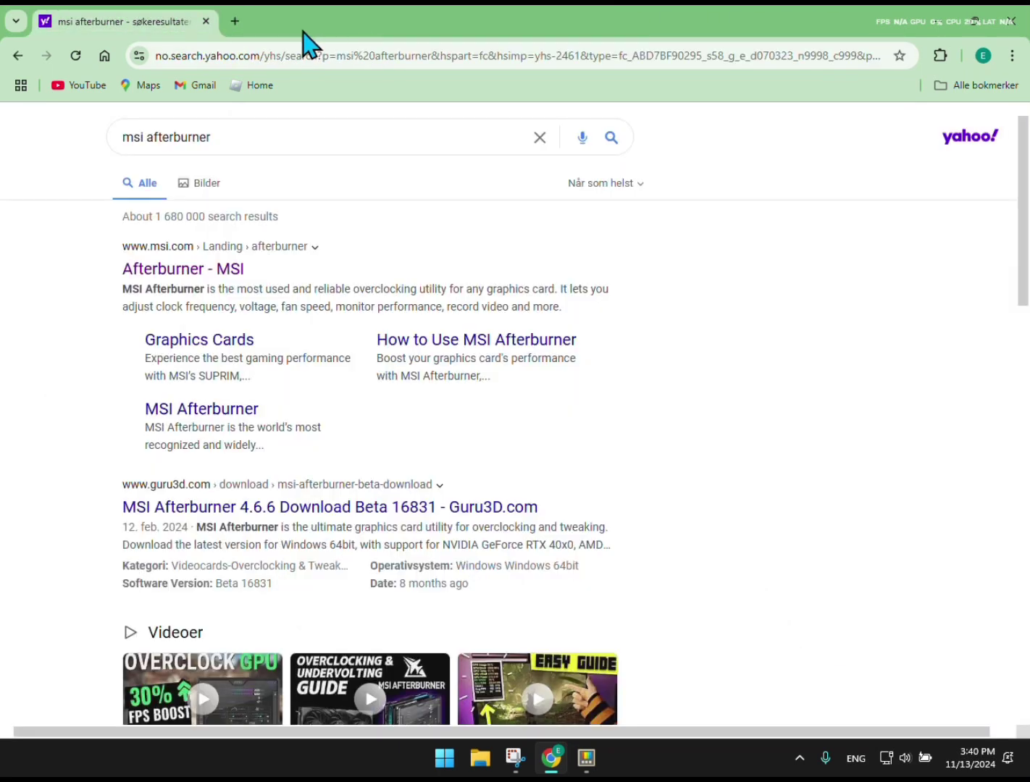
left_click(206, 21)
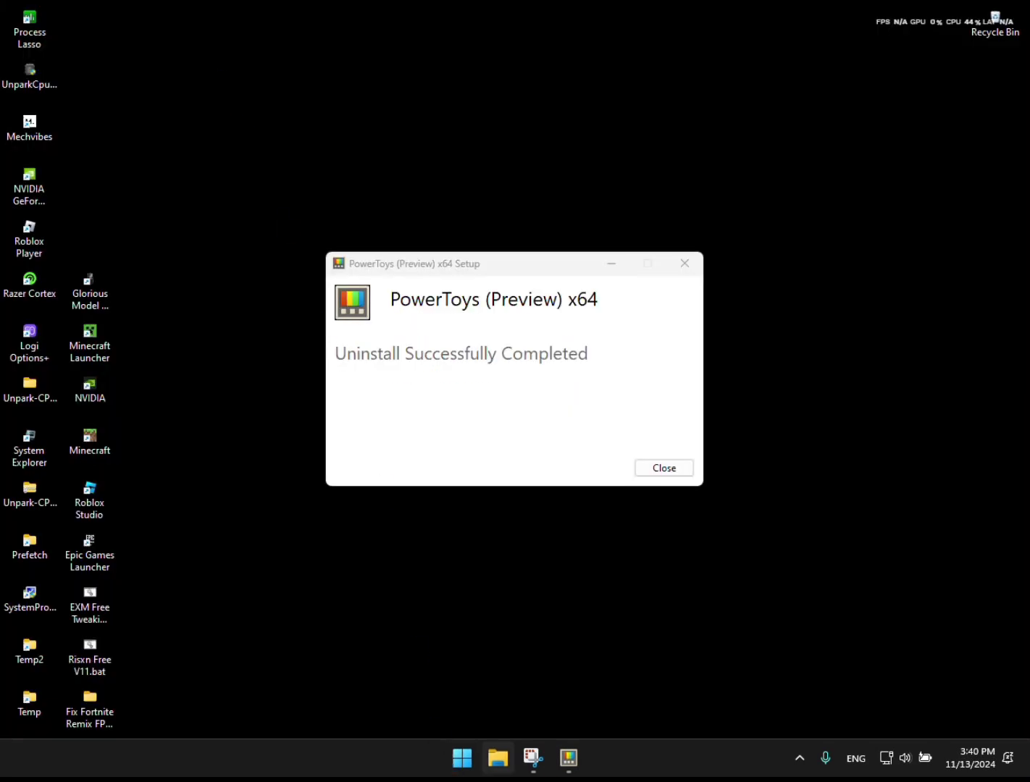
- Launch MSI Afterburner from a Start search for 'after' and move its window higher
left_click(461, 758)
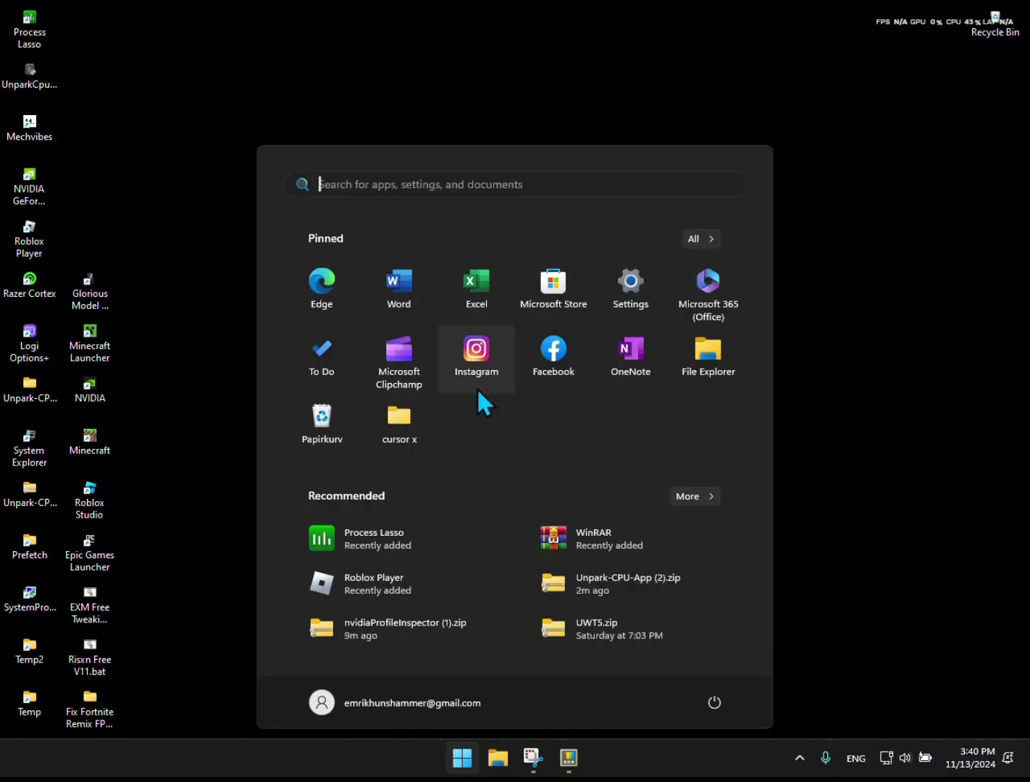
type("after")
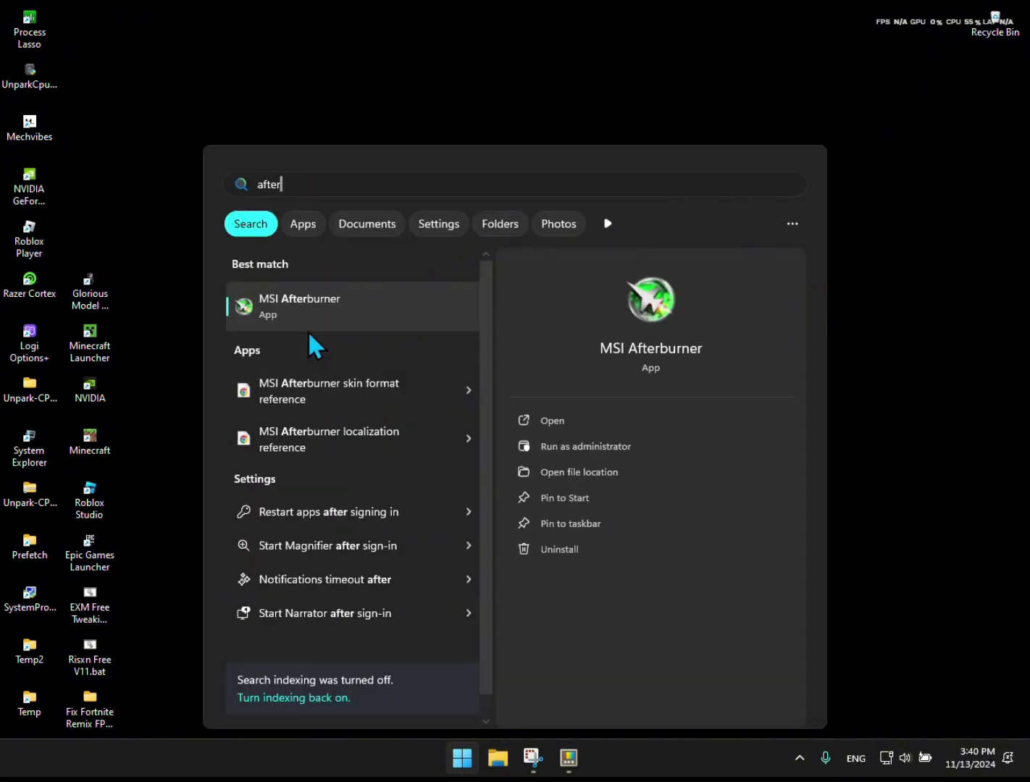
left_click(308, 322)
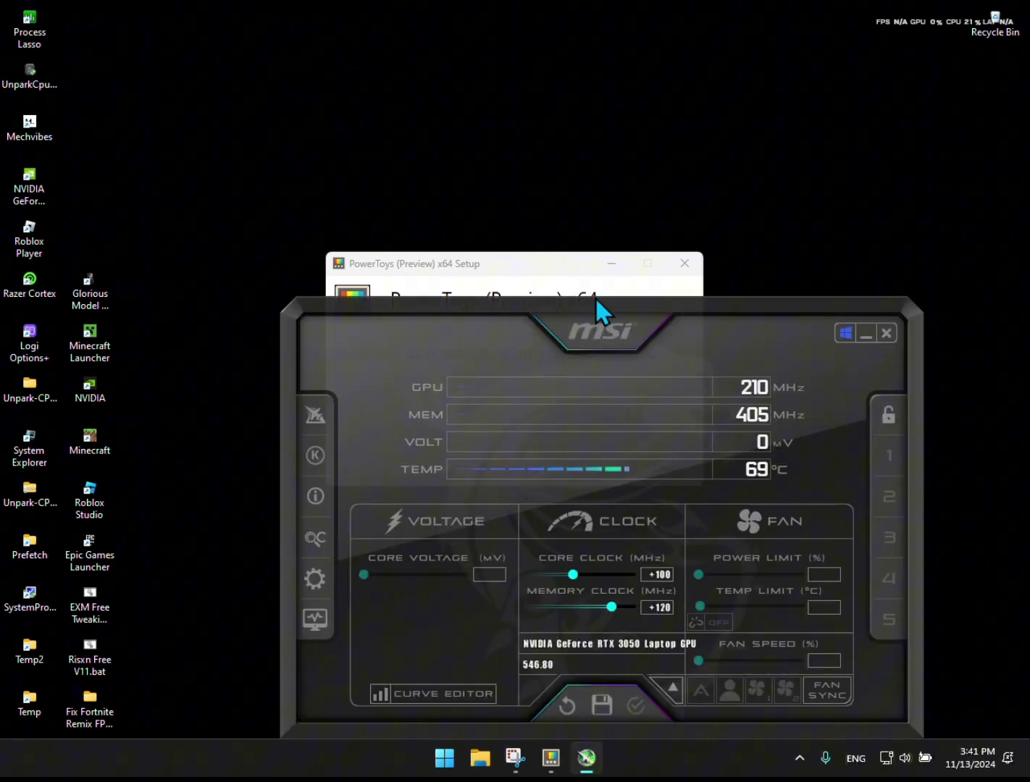
left_click_drag(595, 298, 592, 202)
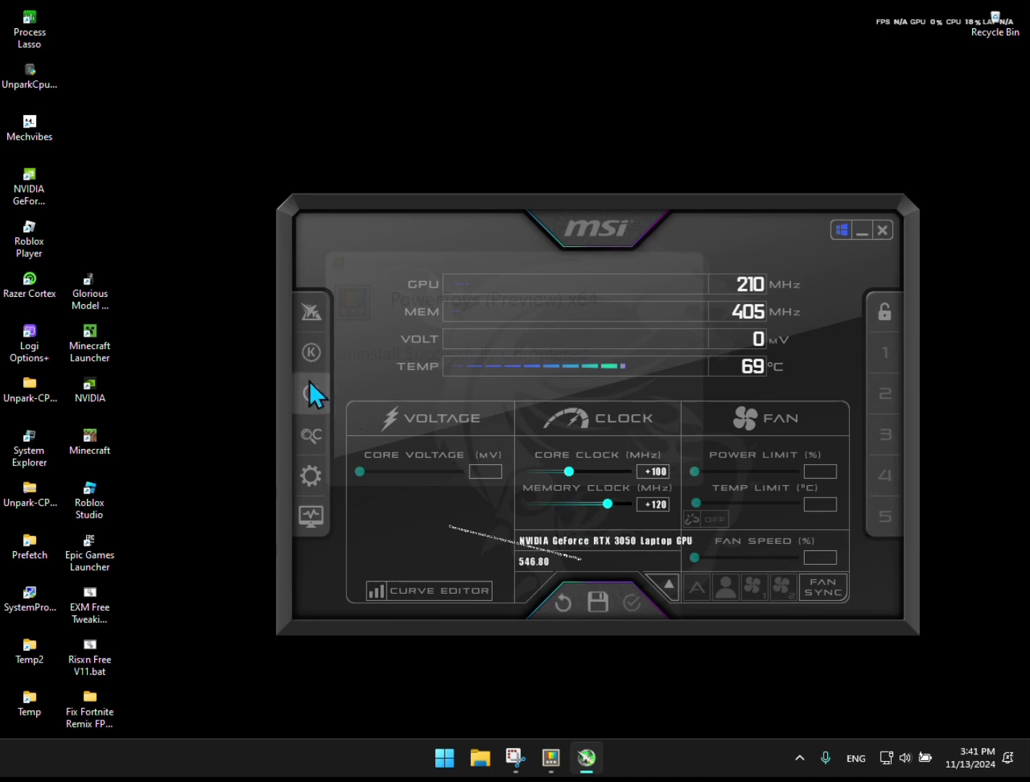
left_click(310, 478)
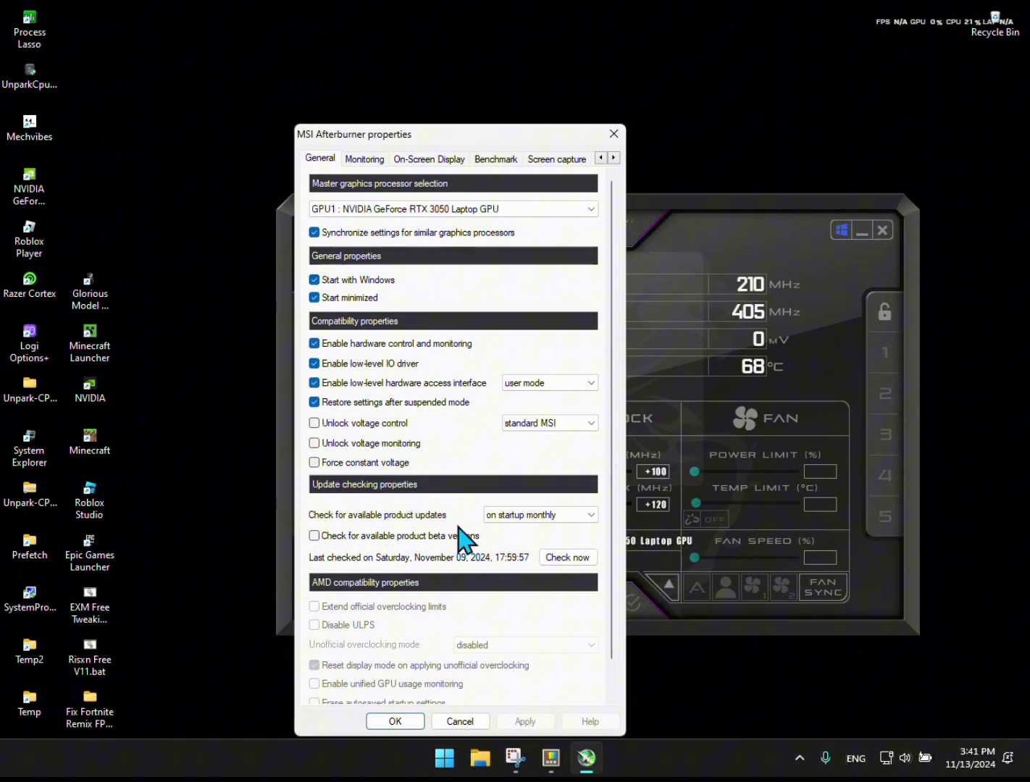
- Keep Afterburner's voltage control mode on standard MSI in the General properties
left_click(525, 427)
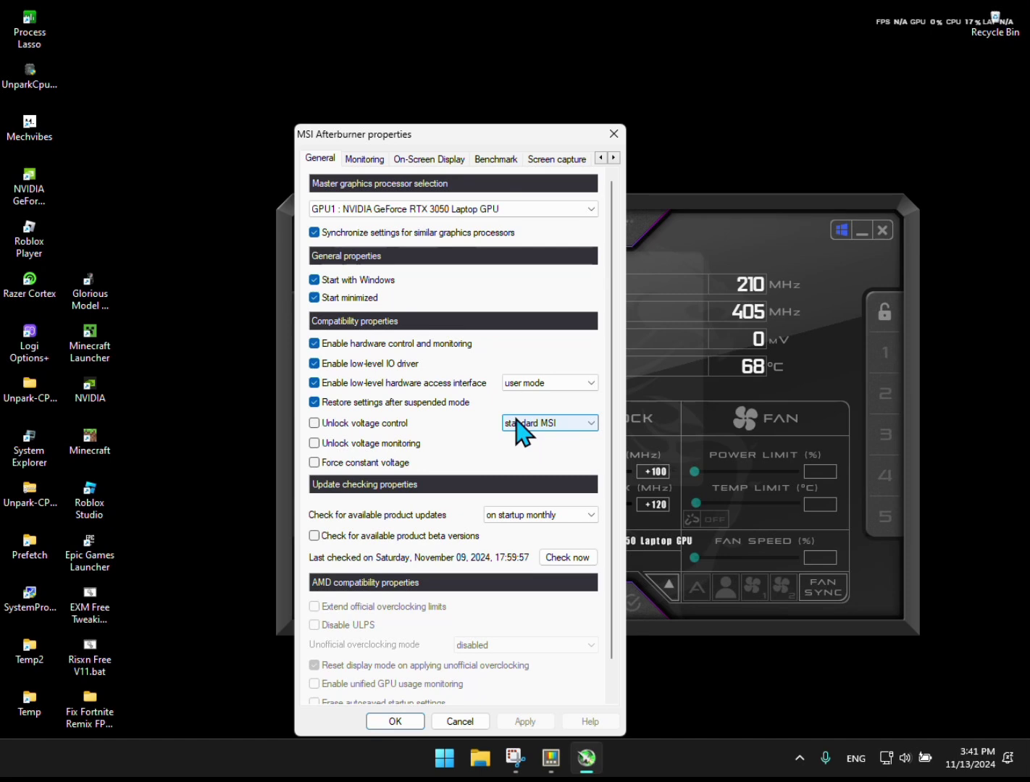
left_click(584, 423)
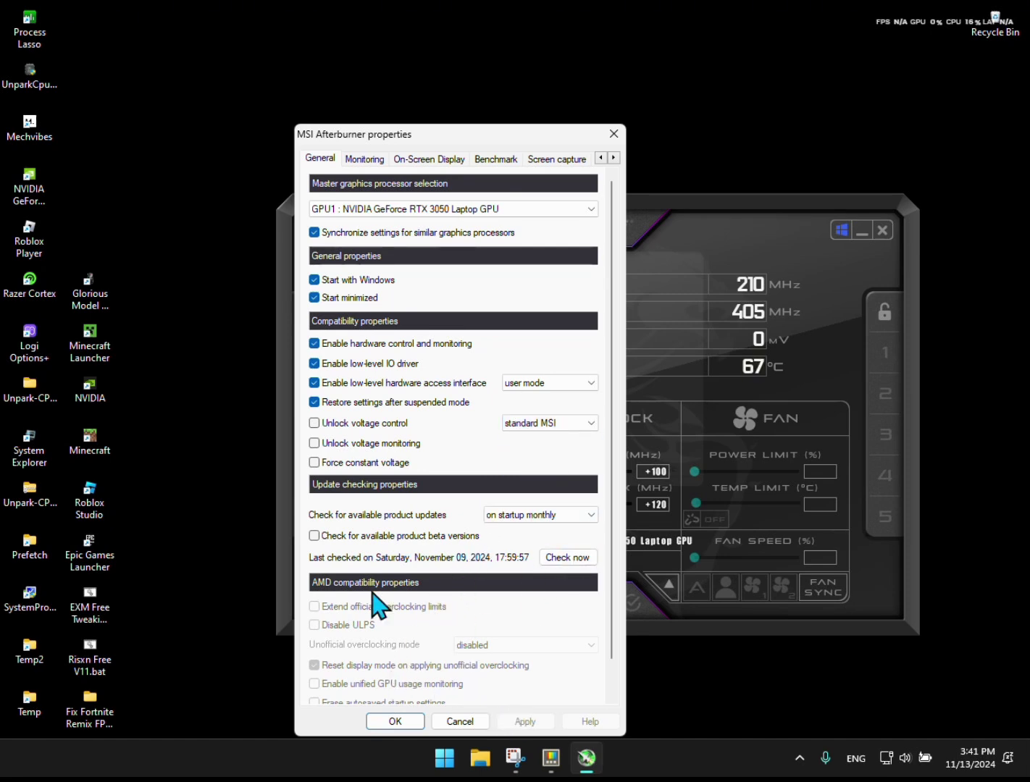
left_click(368, 161)
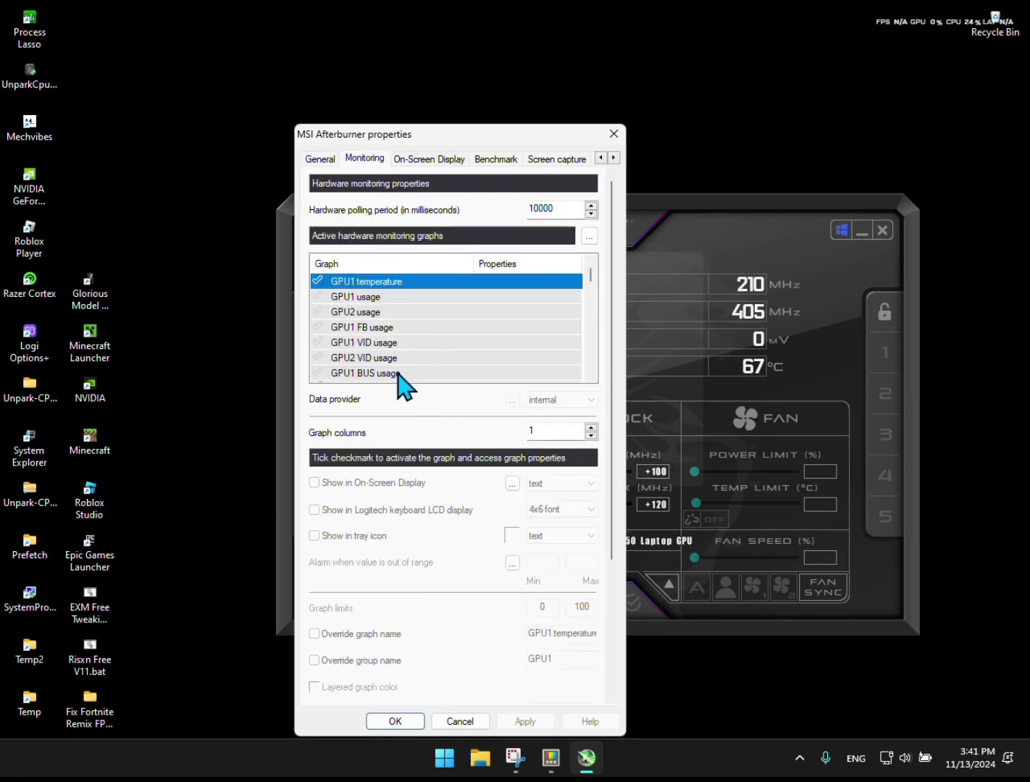
- Toggle the GPU1 temperature graph in the Monitoring tab and review the graph list
left_click(318, 282)
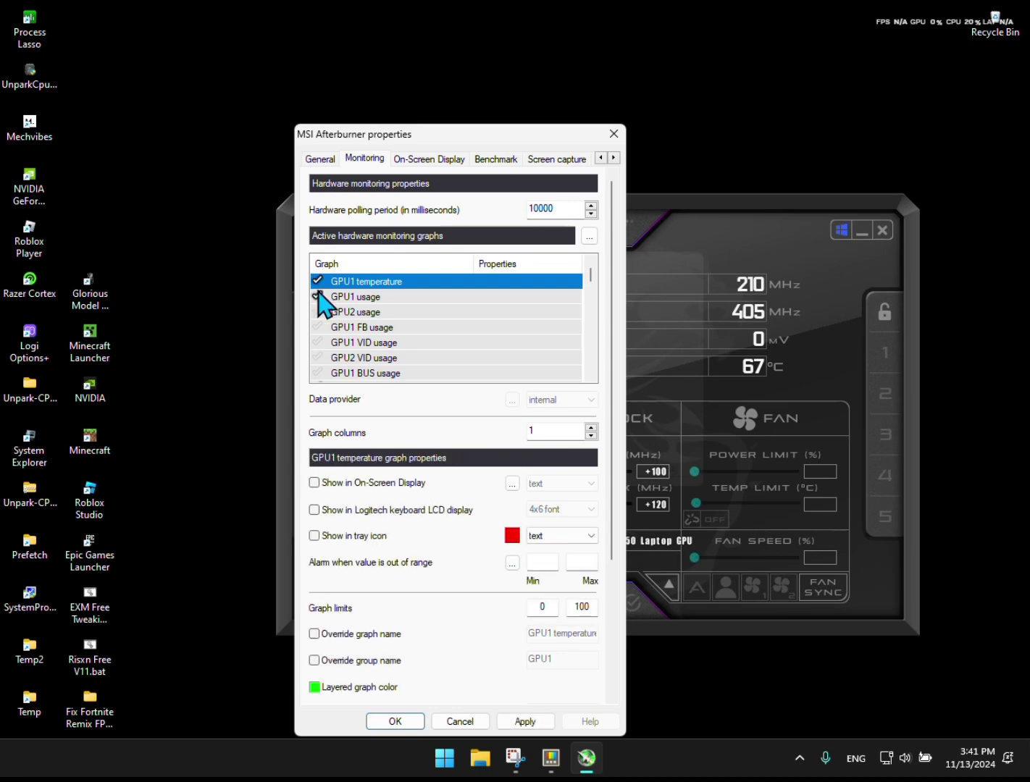
left_click(318, 284)
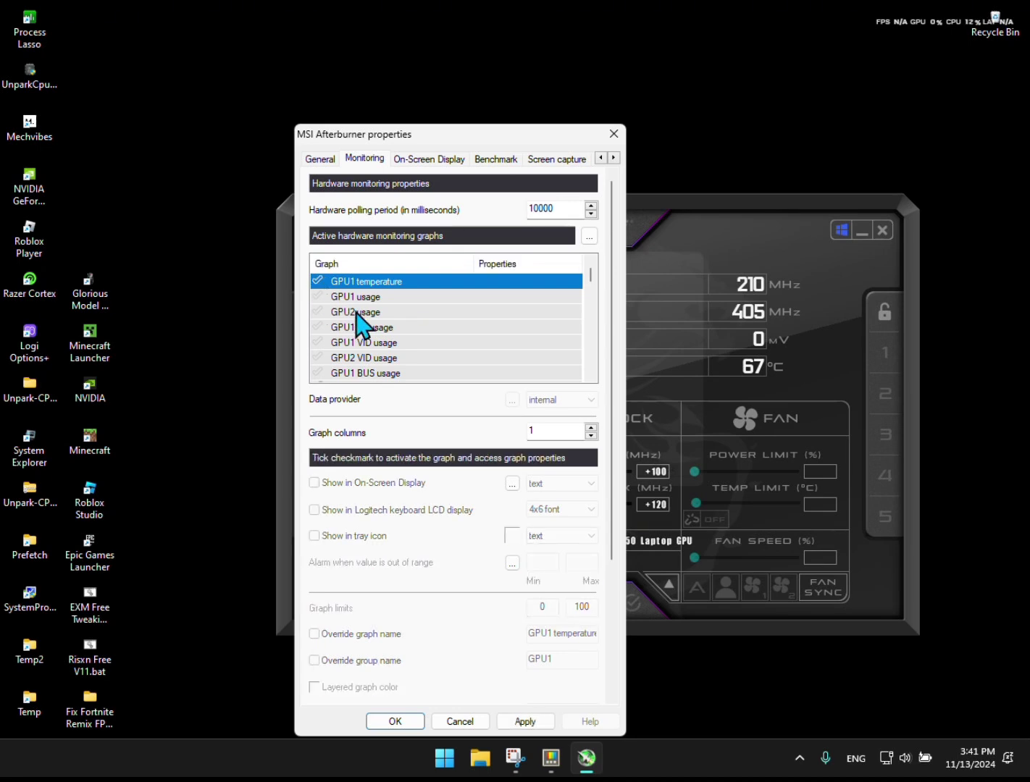
scroll(372, 313, "down", 2)
scroll(371, 314, "down", 1)
scroll(414, 304, "up", 1)
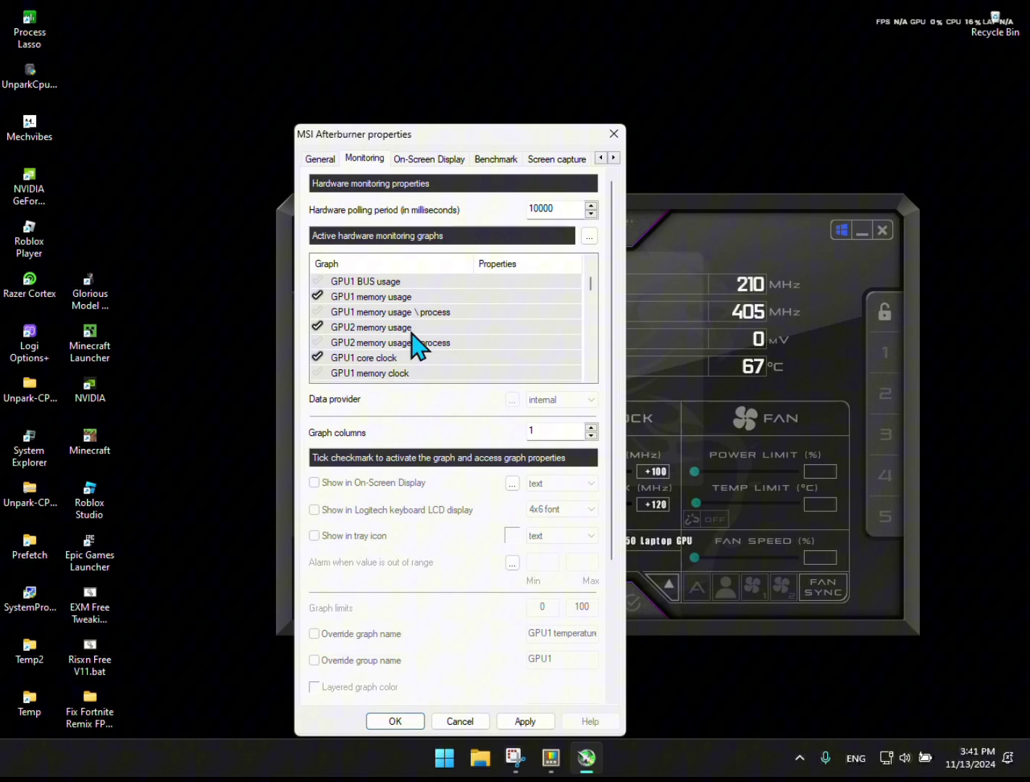
scroll(416, 340, "down", 4)
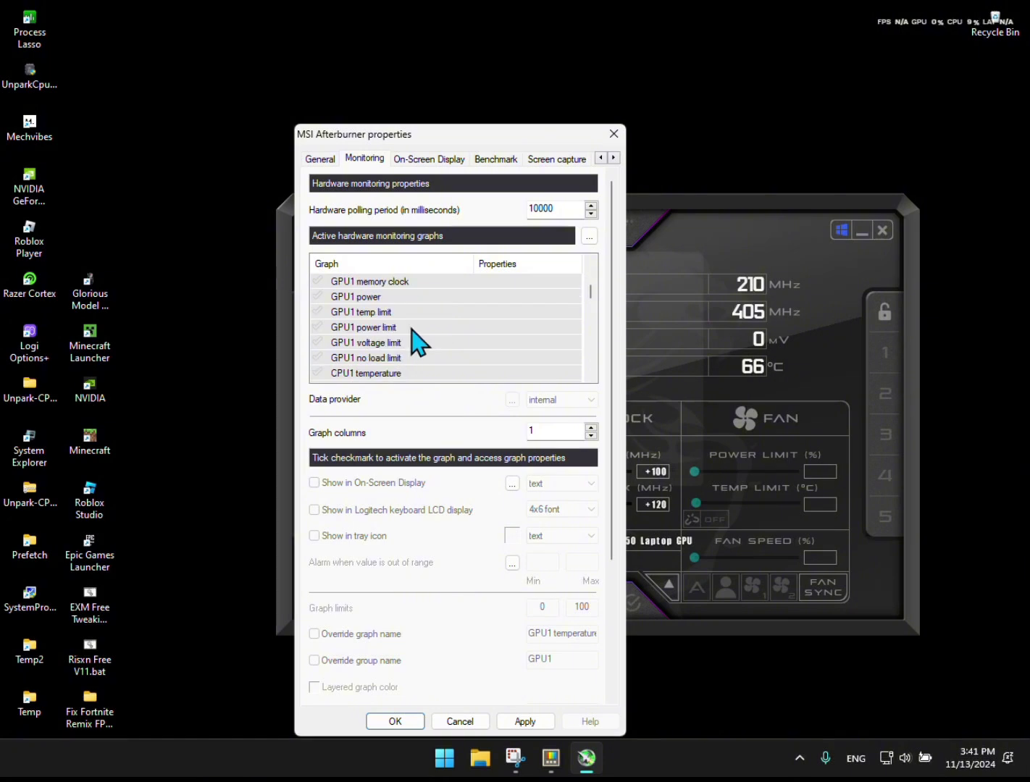
scroll(386, 330, "down", 5)
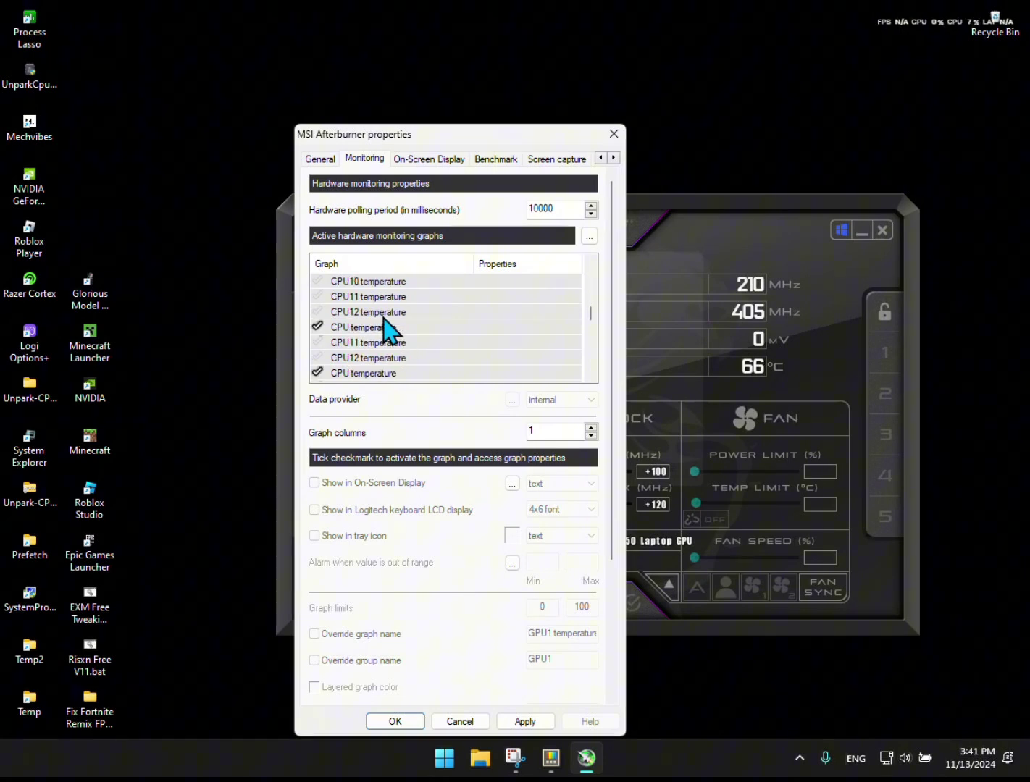
scroll(391, 327, "down", 6)
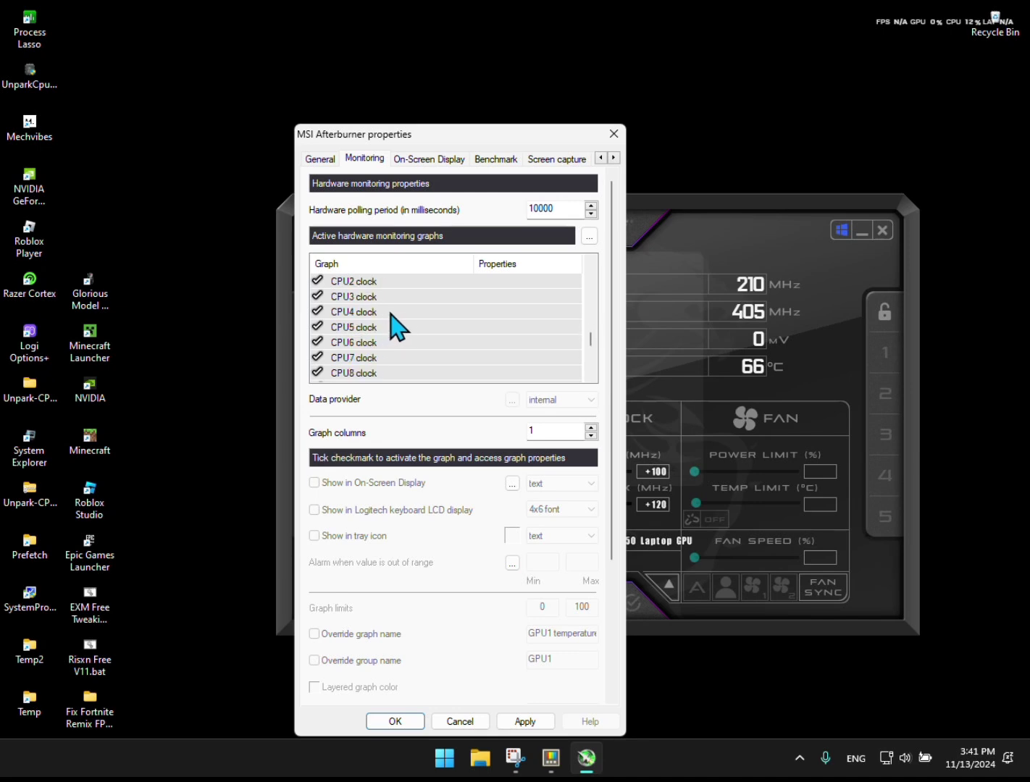
scroll(406, 330, "up", 1)
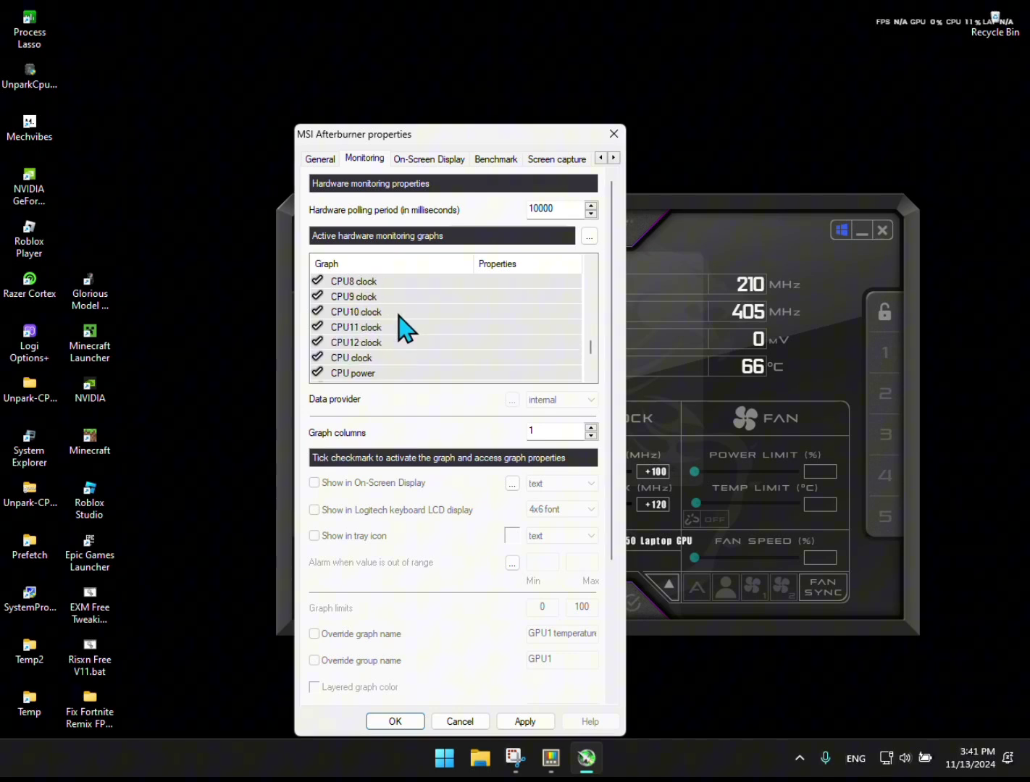
scroll(406, 326, "down", 1)
scroll(414, 345, "up", 3)
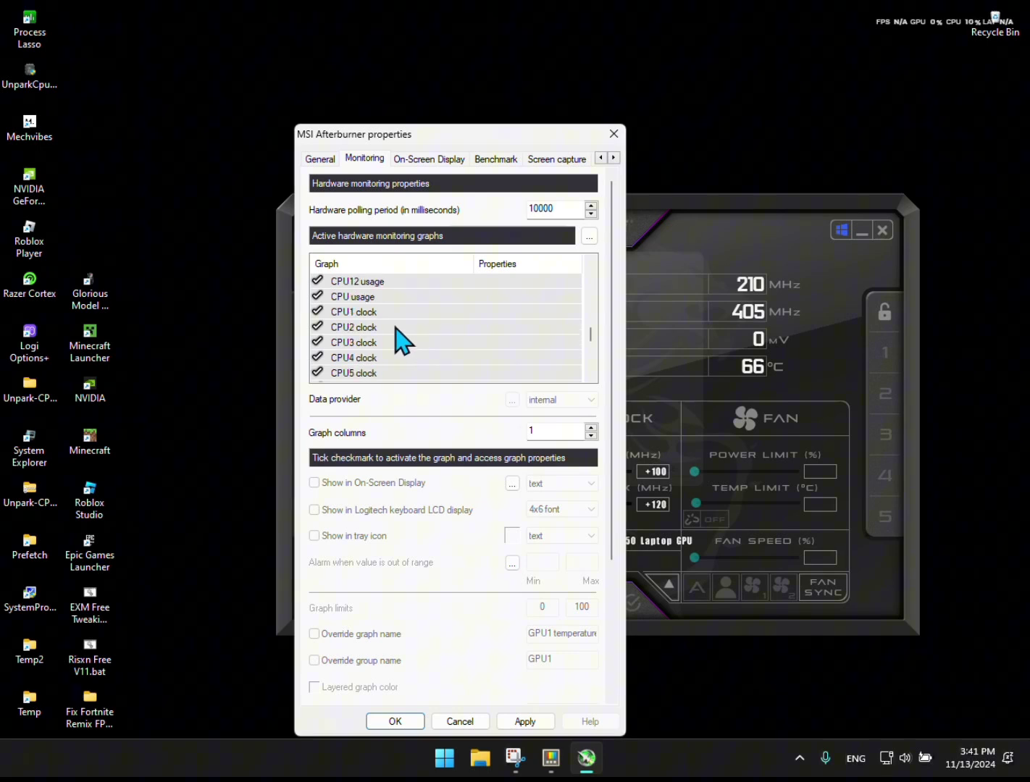
scroll(403, 341, "up", 1)
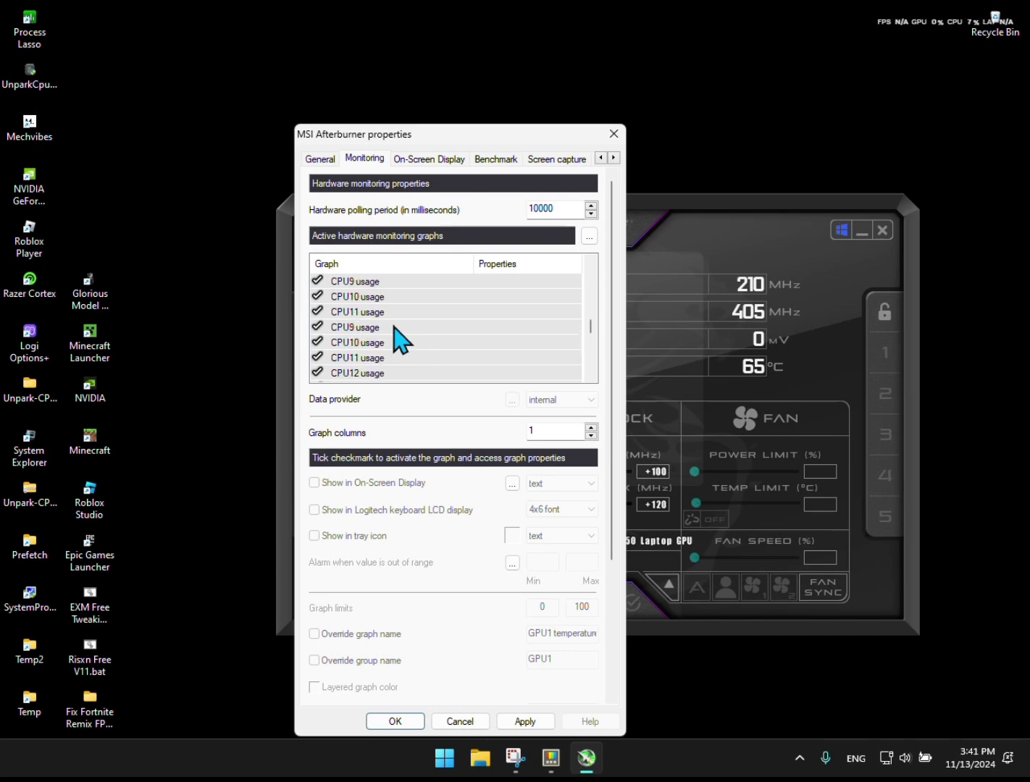
scroll(396, 329, "up", 4)
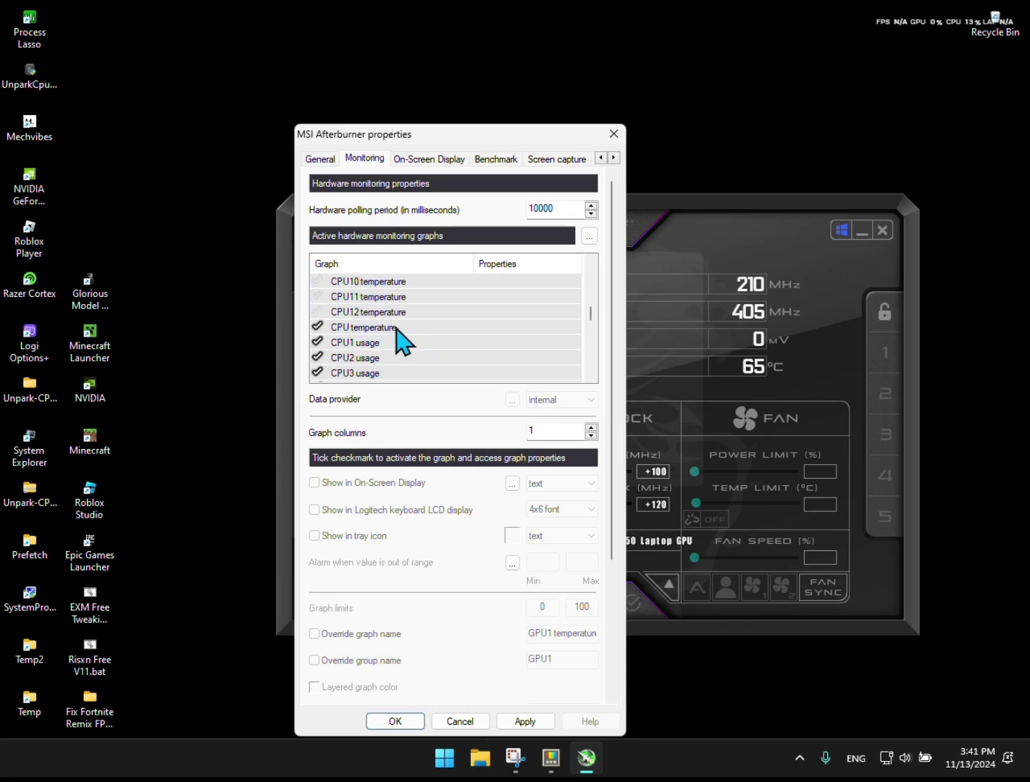
scroll(400, 337, "up", 1)
scroll(402, 337, "up", 10)
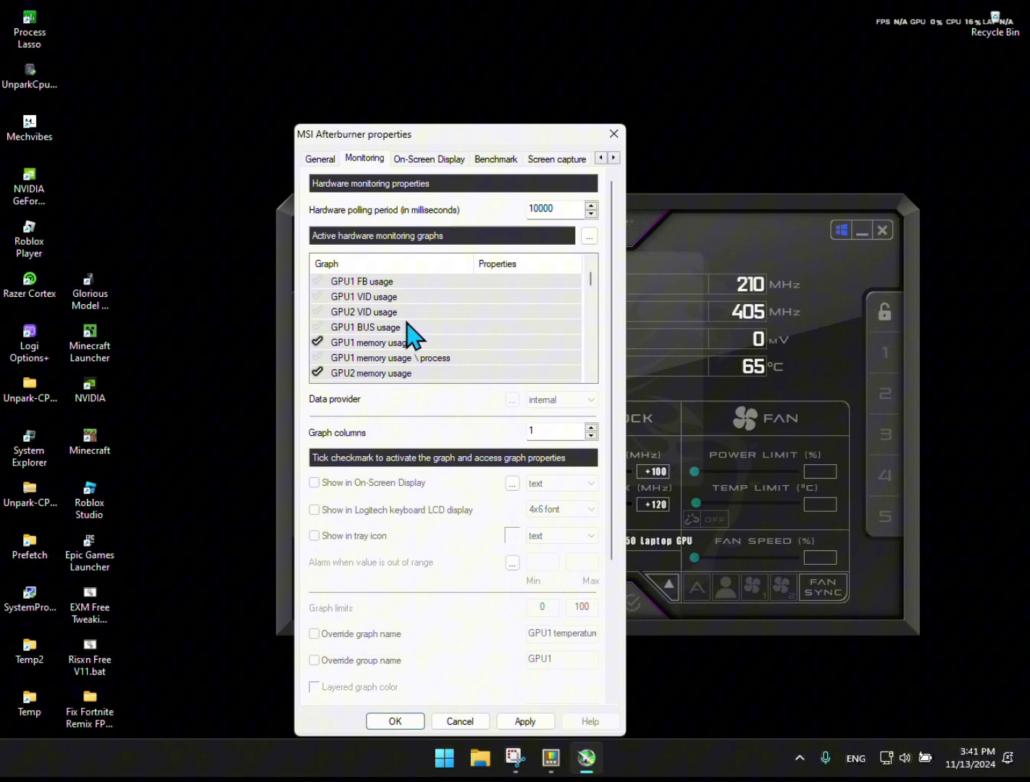
left_click(367, 281)
scroll(367, 317, "down", 9)
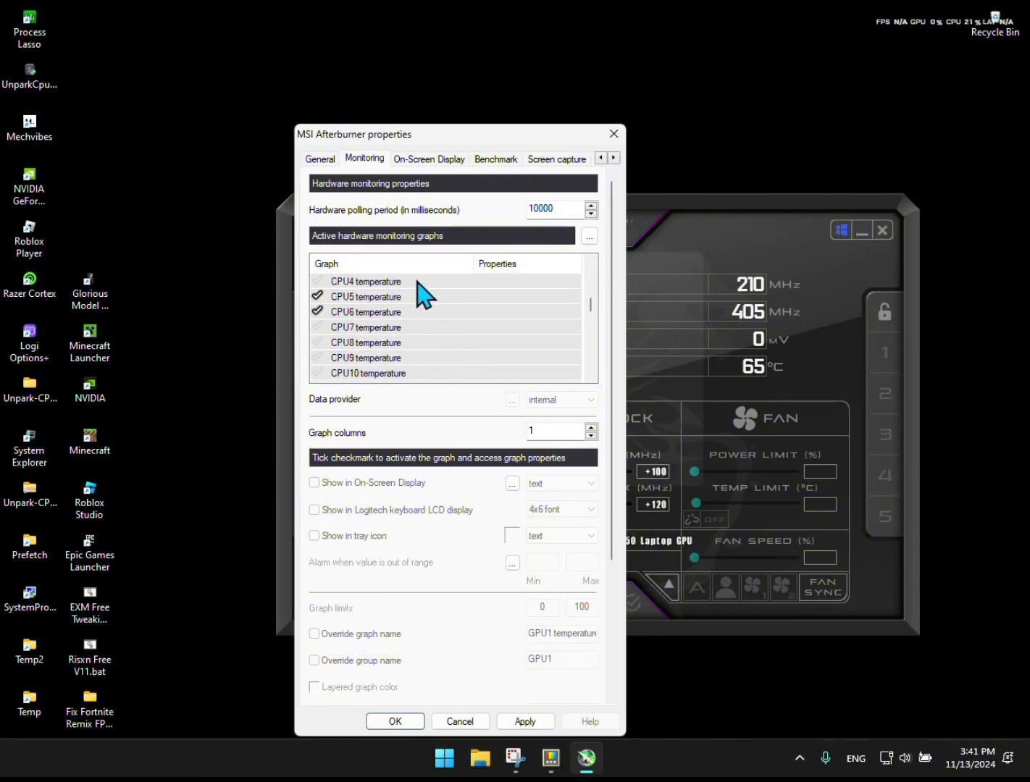
- Review the Benchmark and Screen capture tabs, apply the properties, and close Afterburner
left_click(512, 161)
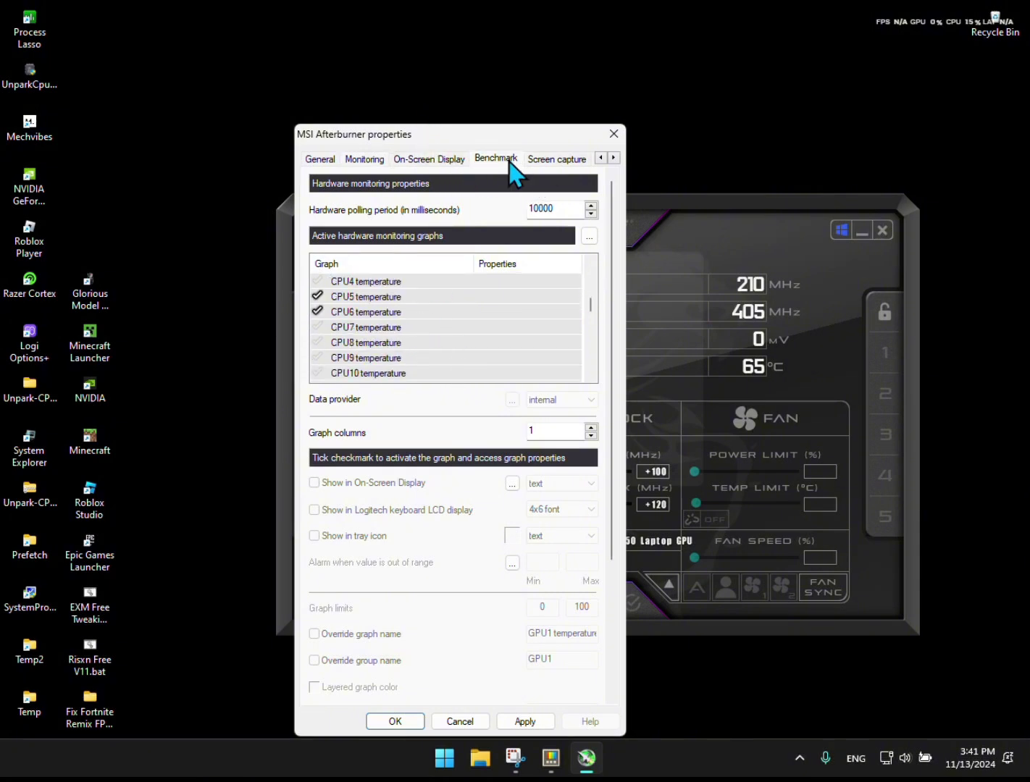
left_click(537, 155)
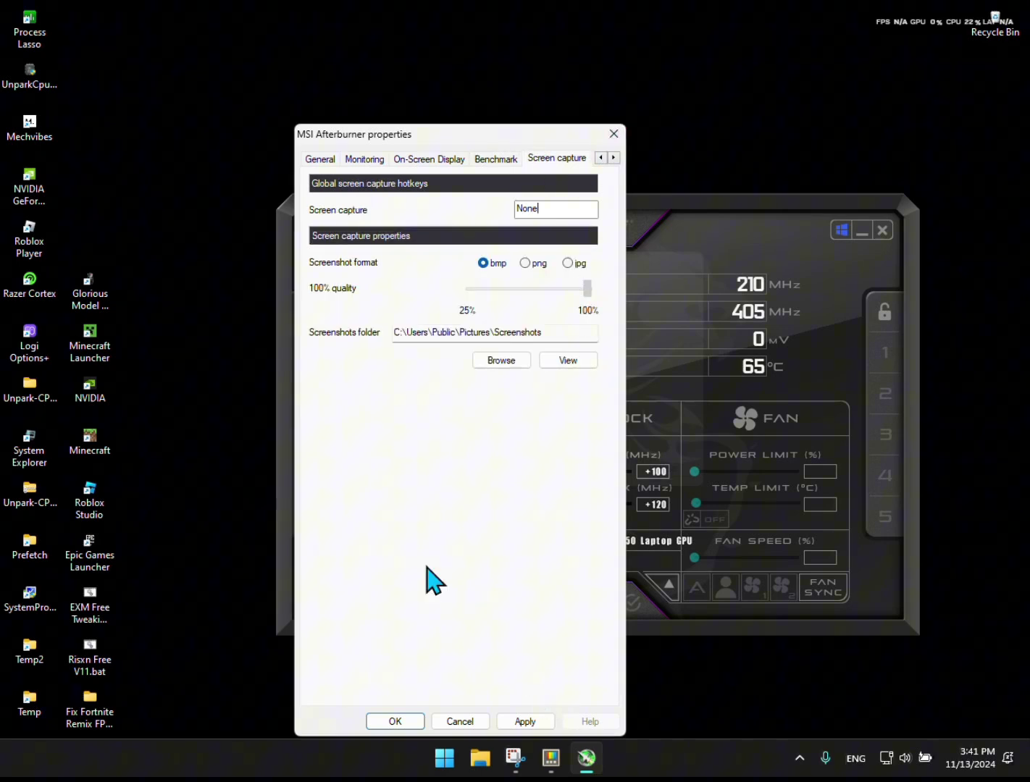
left_click(322, 160)
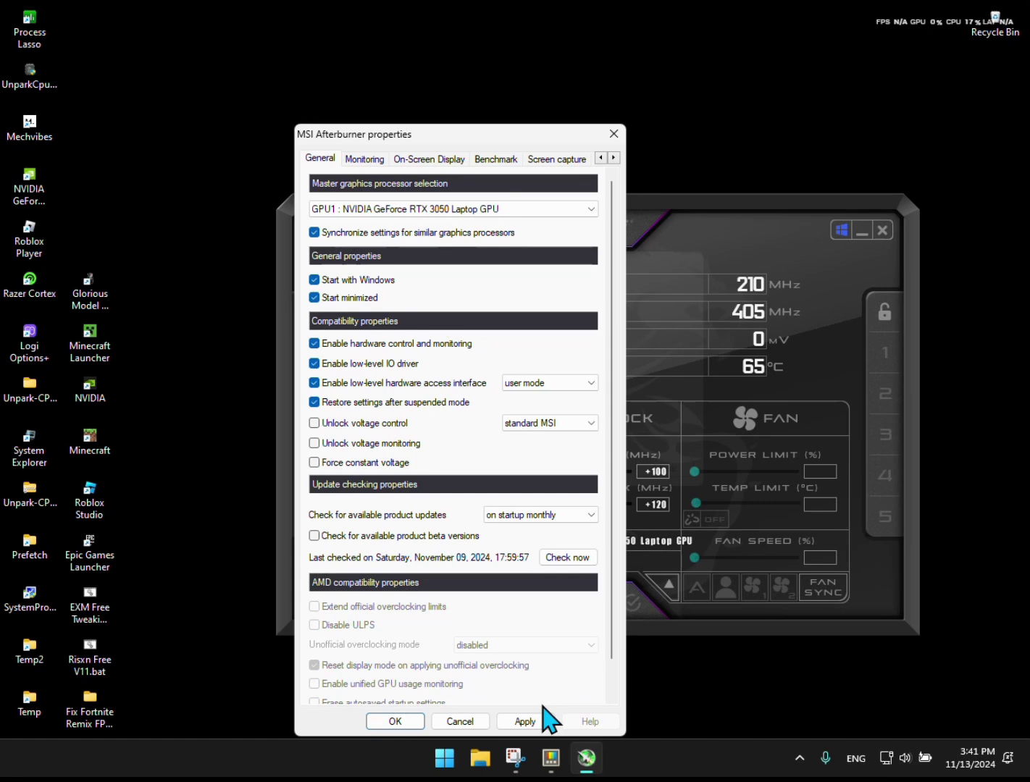
left_click(527, 721)
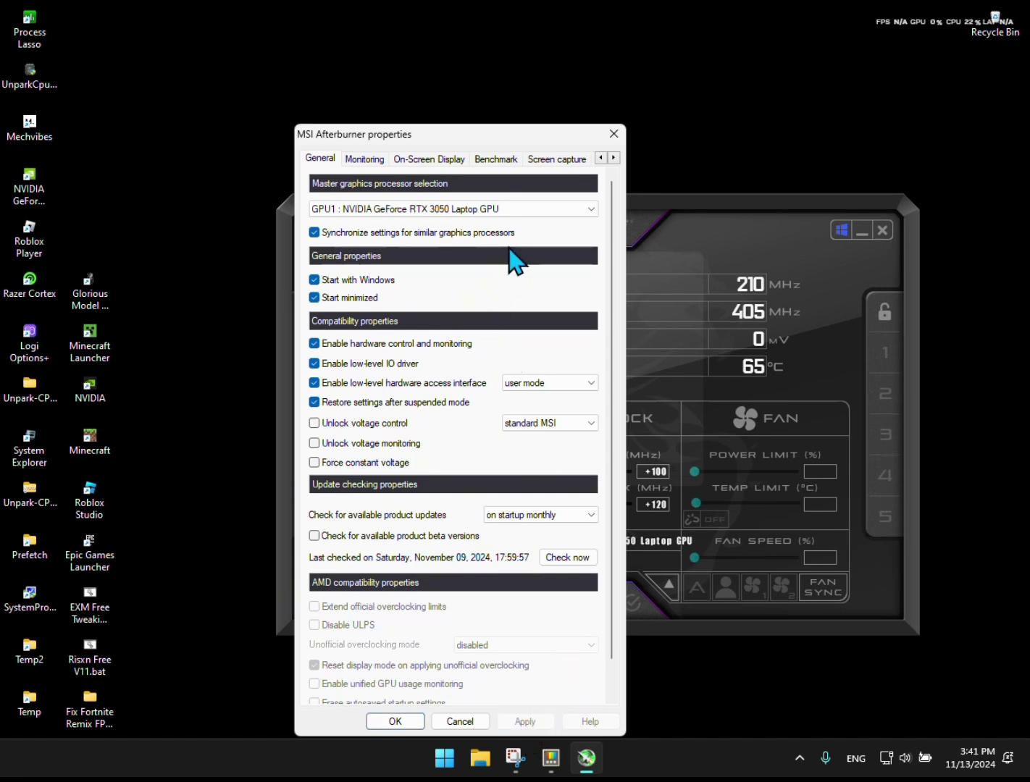
left_click(613, 136)
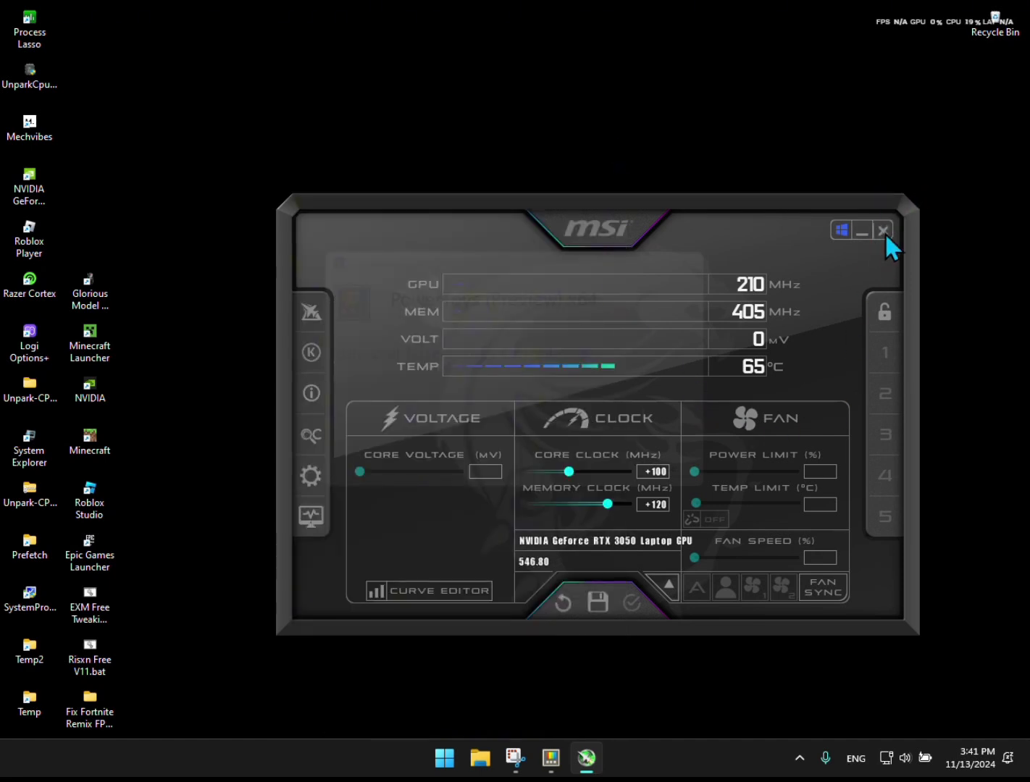
left_click(885, 232)
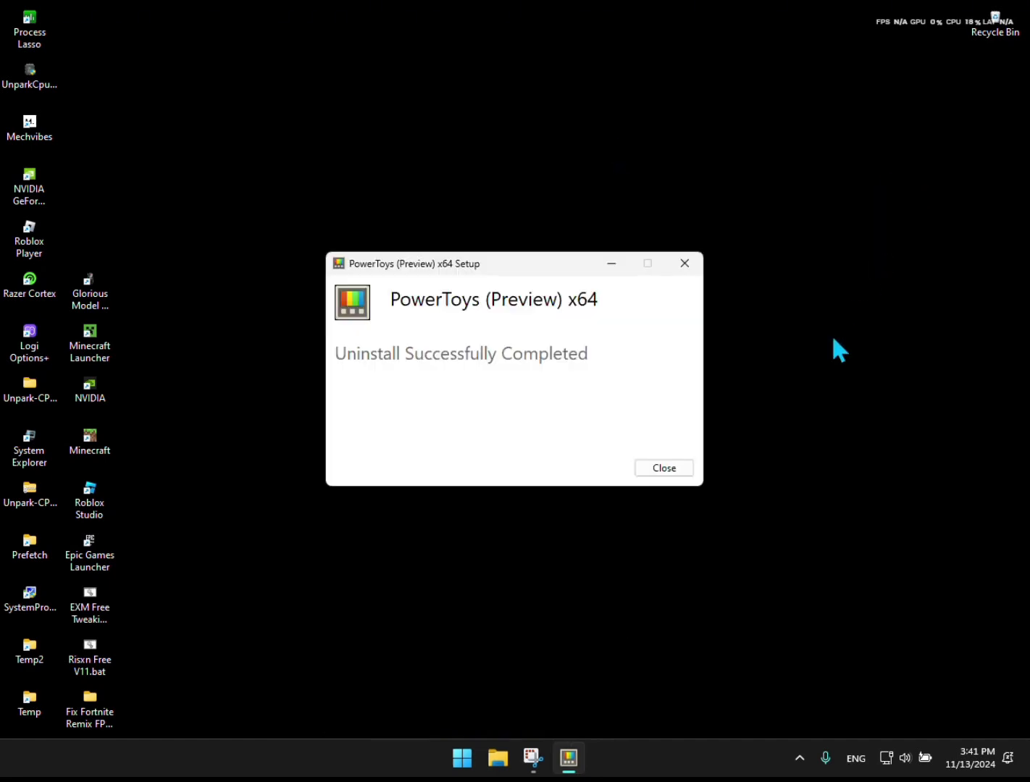
- Dismiss the PowerToys uninstall notice and launch Google Chrome with the user's profile
left_click(686, 264)
left_click(478, 761)
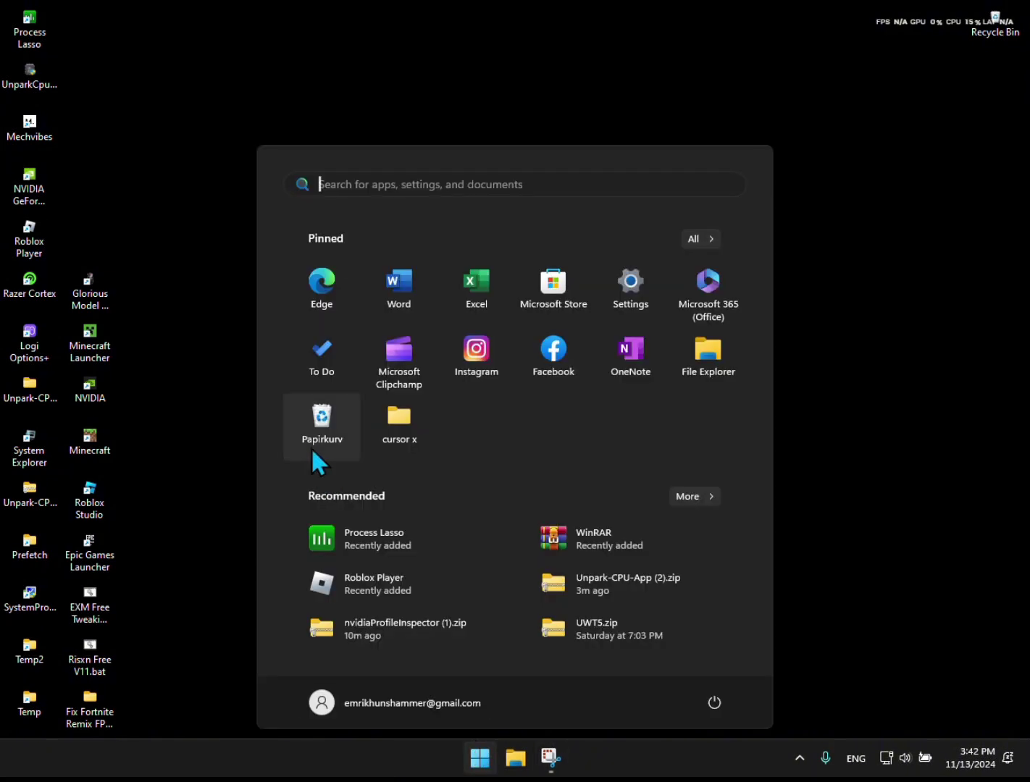
type("goo")
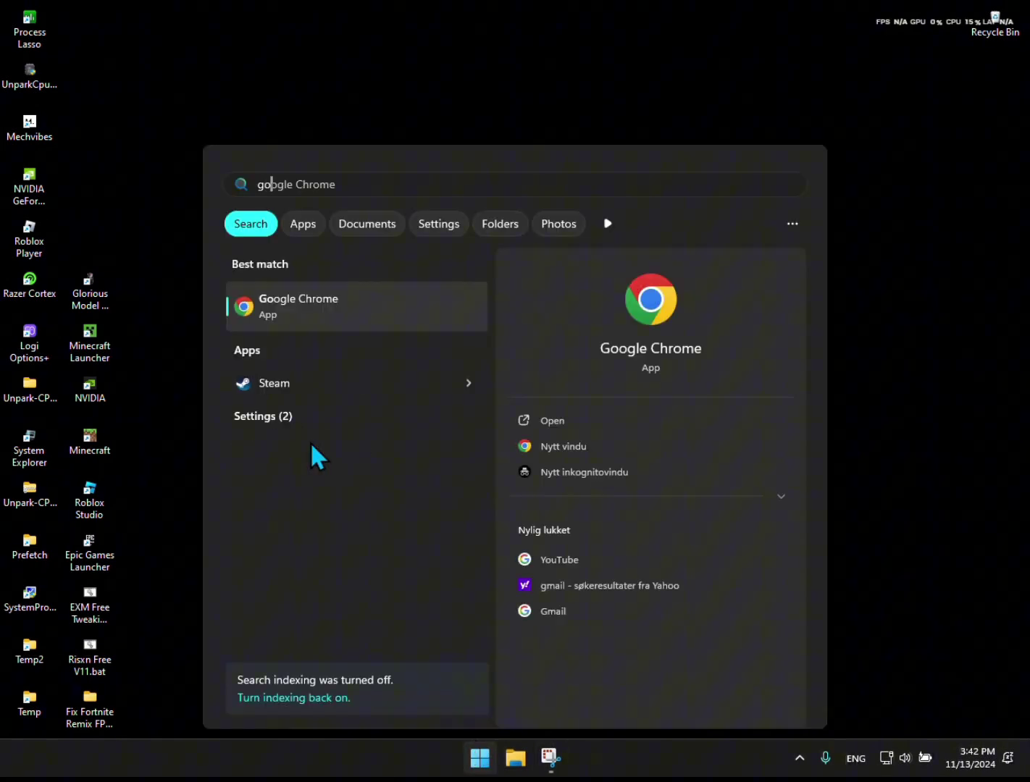
type("g")
key("Return")
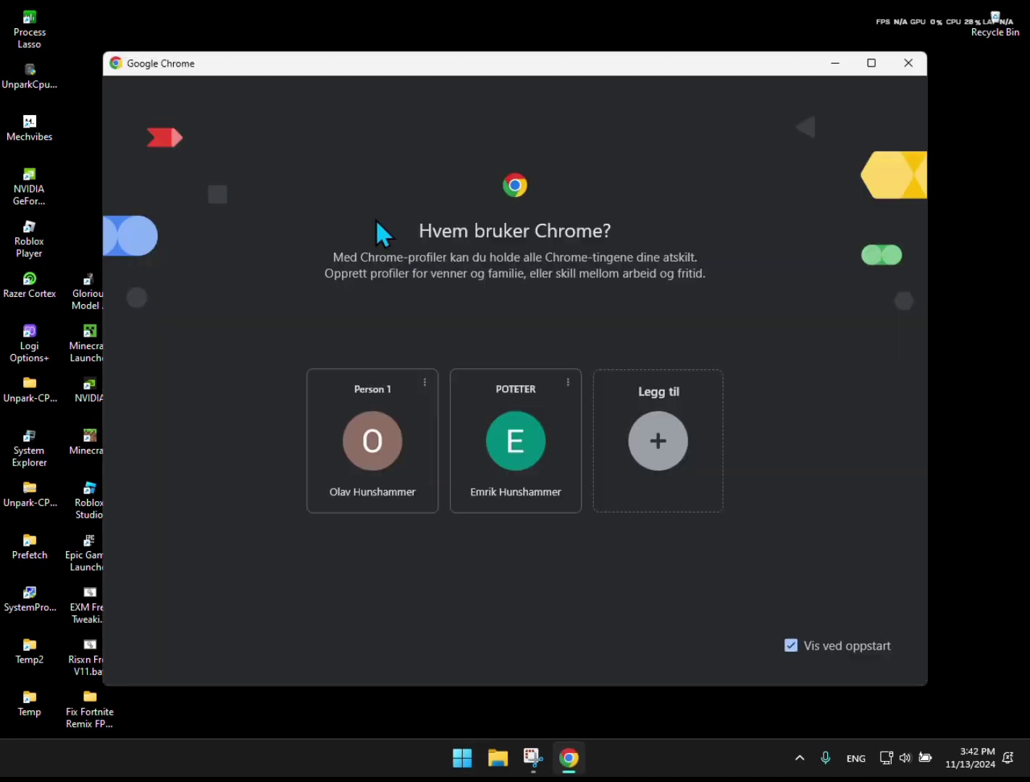
left_click(515, 432)
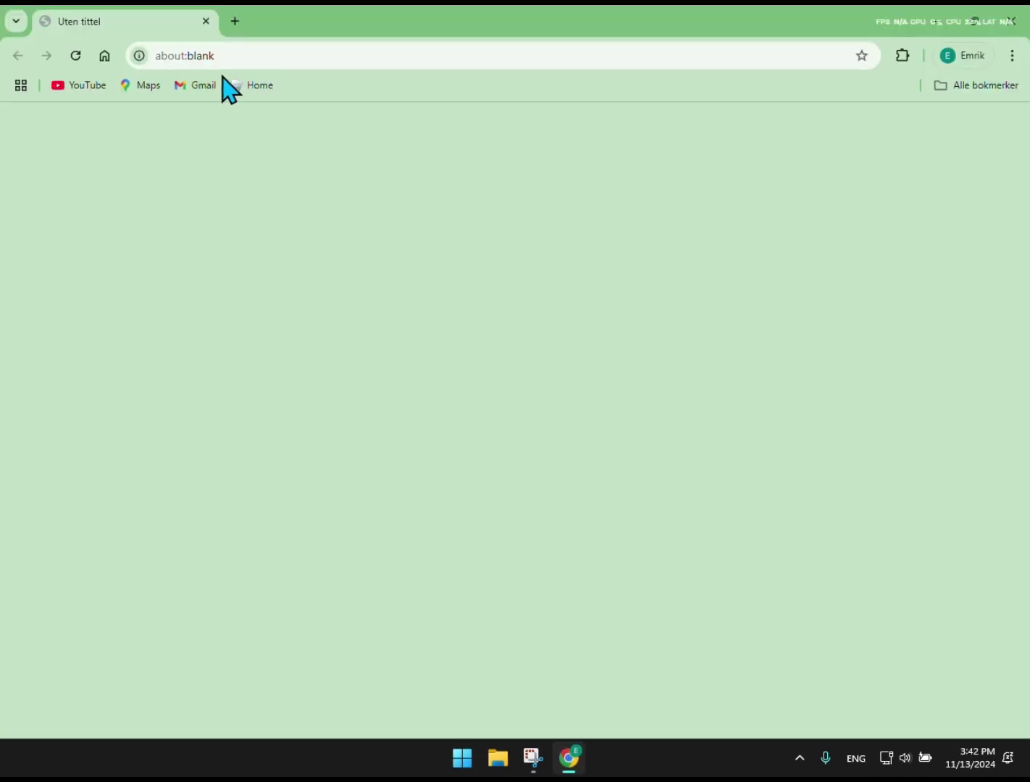
- Search for 'nvidia' and open the official NVIDIA app page on nvidia.com
key("ctrl+a")
key("BackSpace")
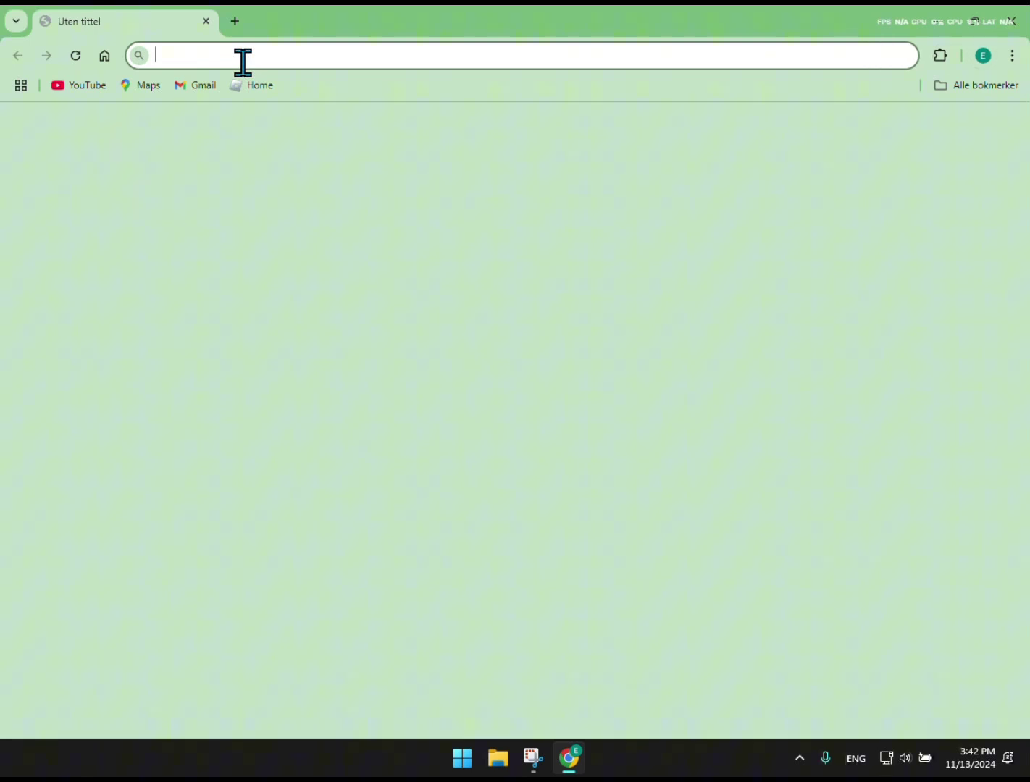
type("nvid")
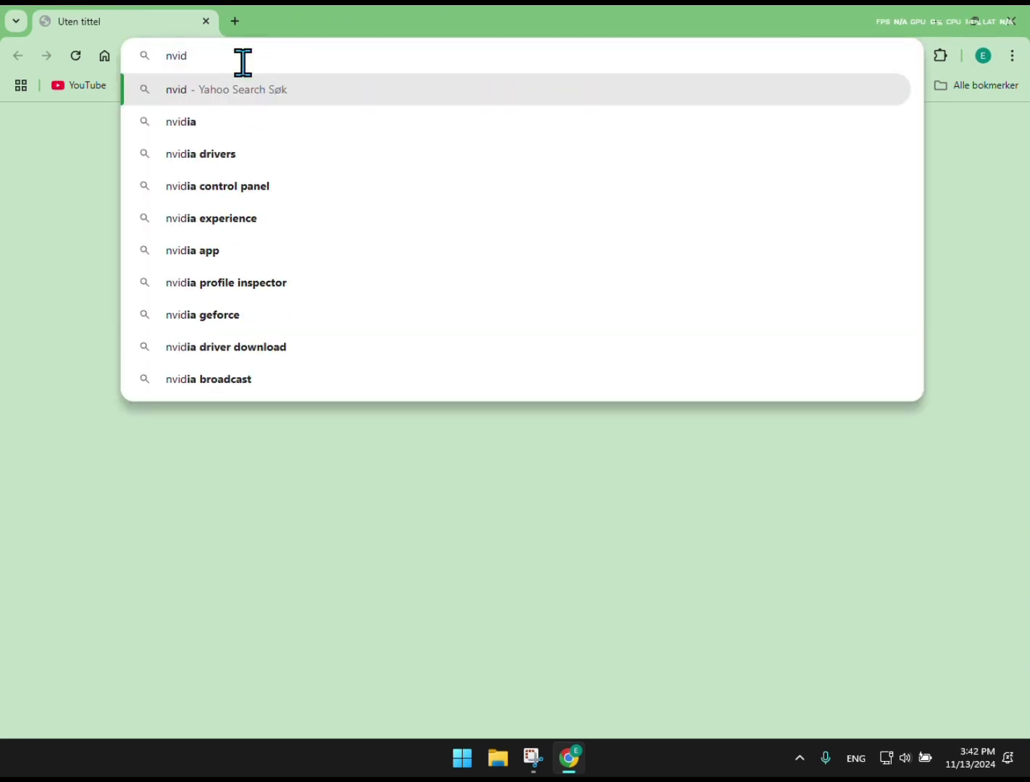
type("ia")
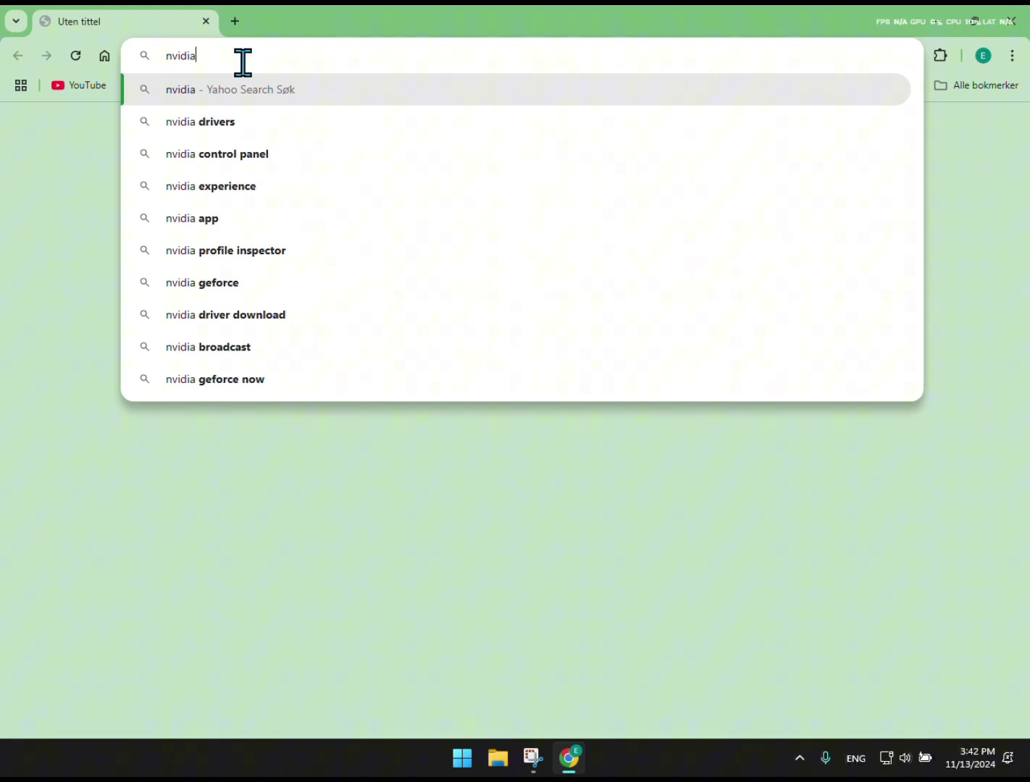
key("Return")
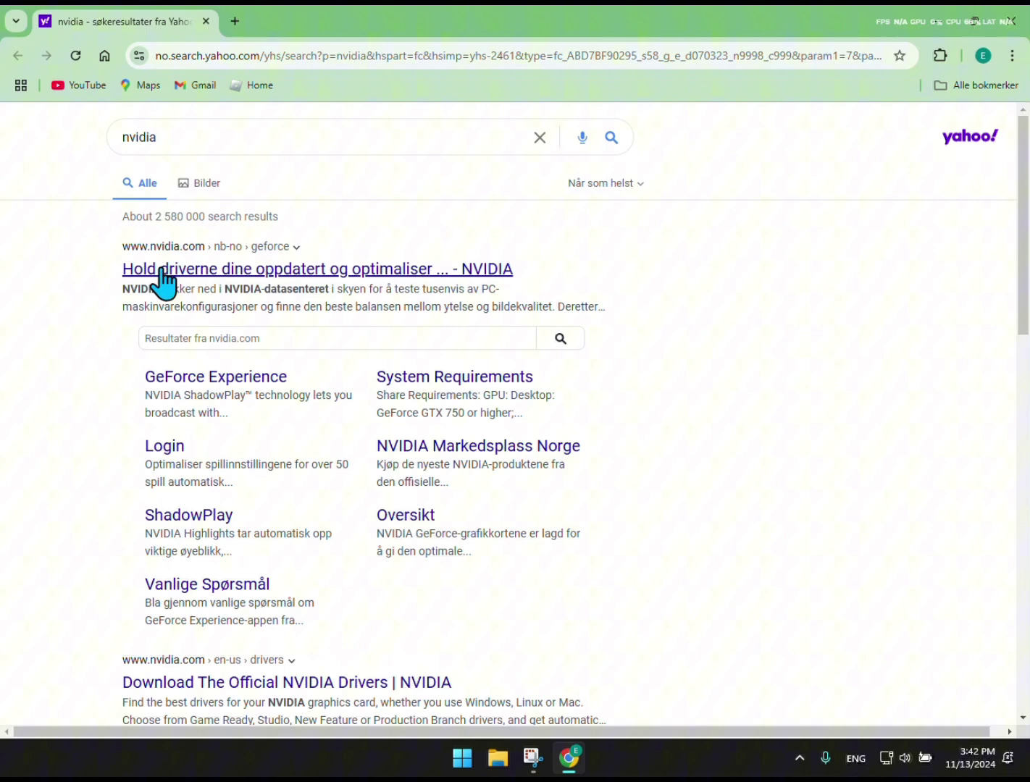
left_click(162, 274)
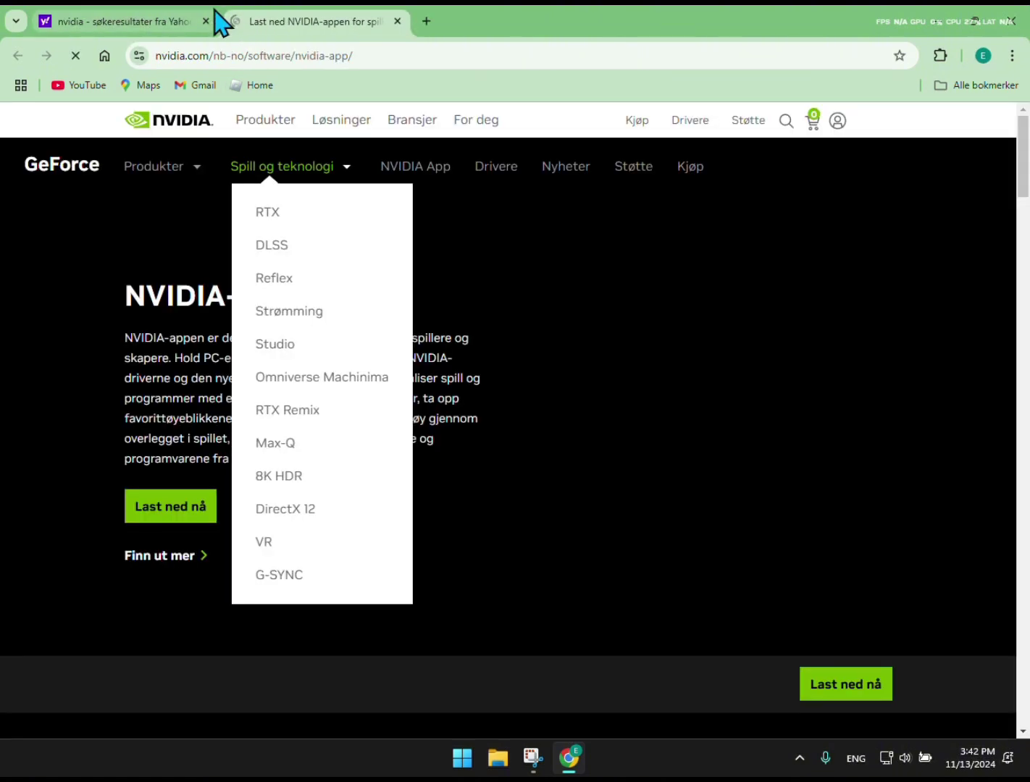
left_click(207, 21)
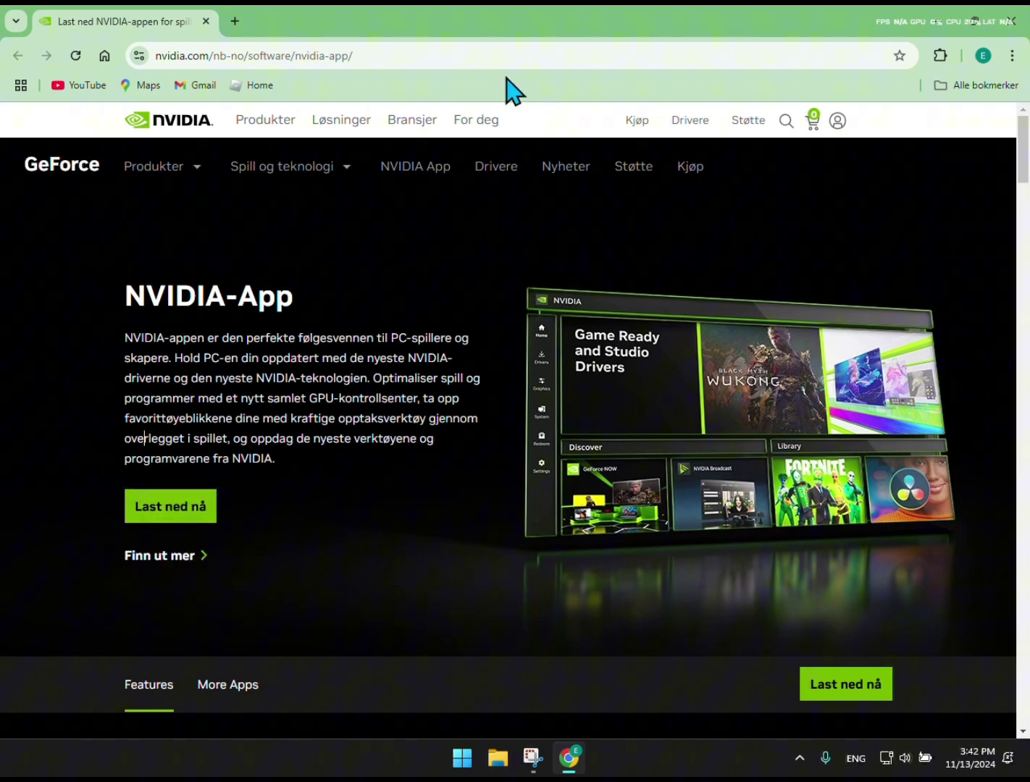
- Close Chrome, then briefly open and close File Explorer's This PC window
left_click(206, 21)
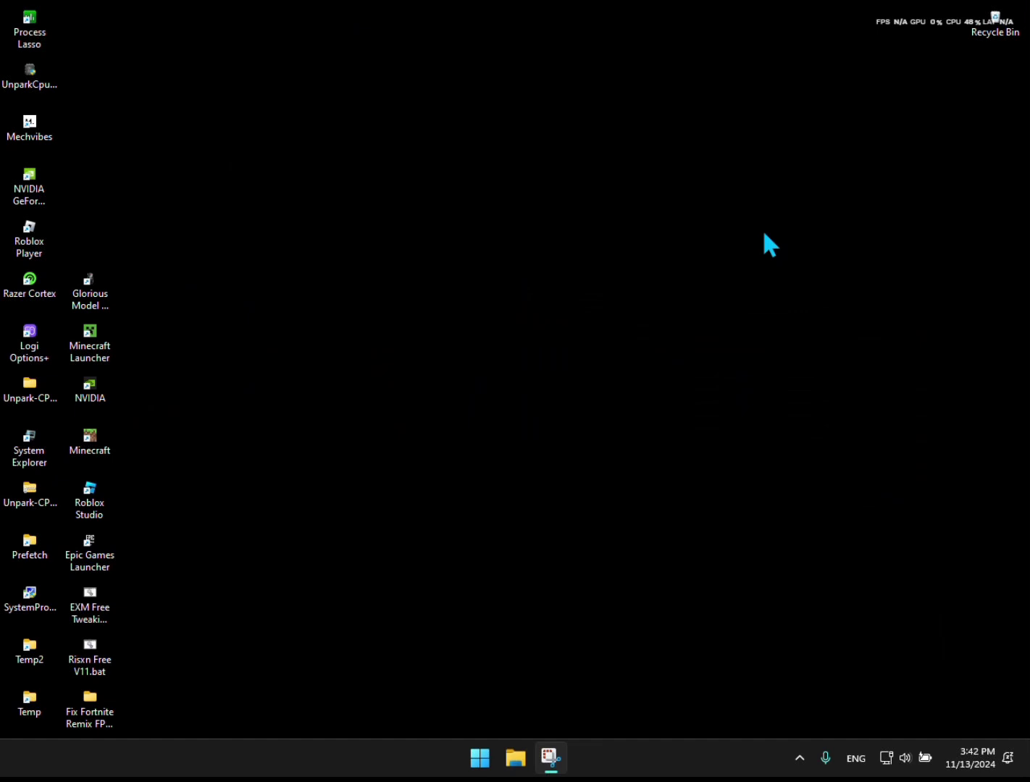
left_click(481, 760)
left_click(516, 761)
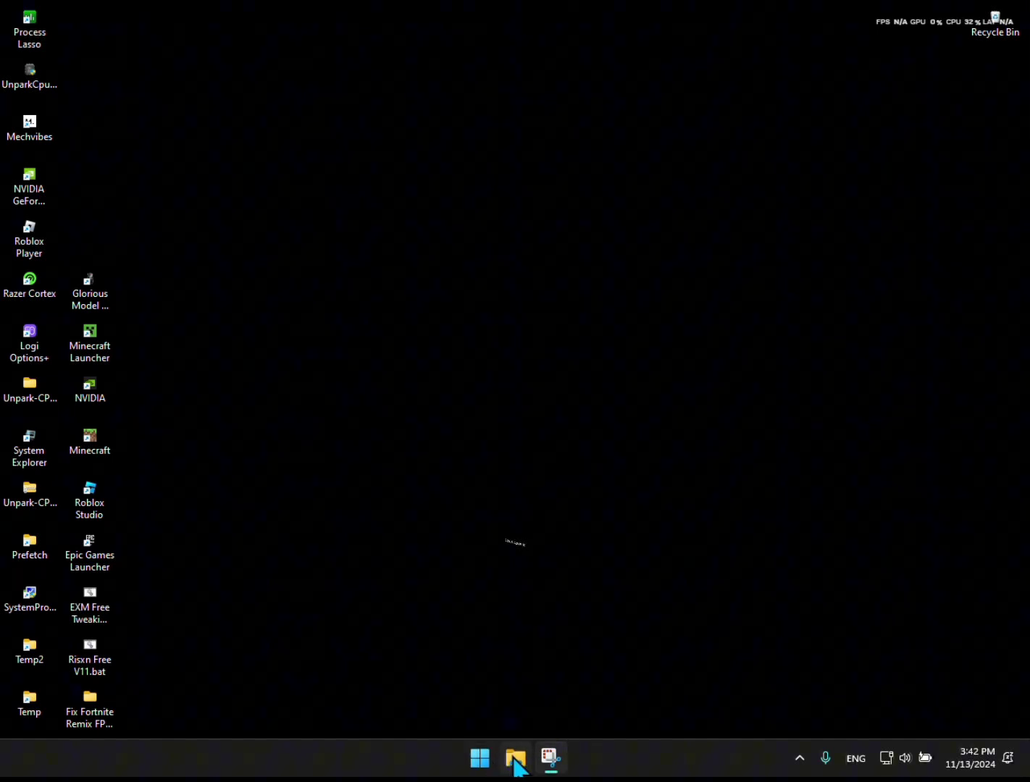
left_click(487, 756)
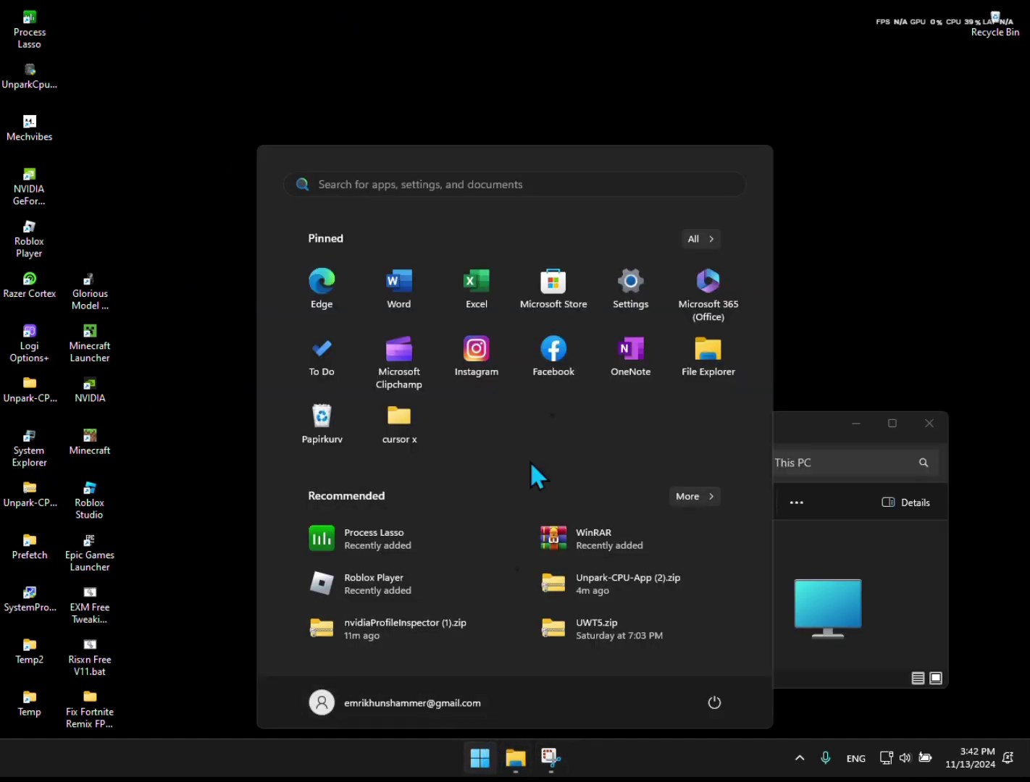
left_click(855, 306)
left_click(930, 424)
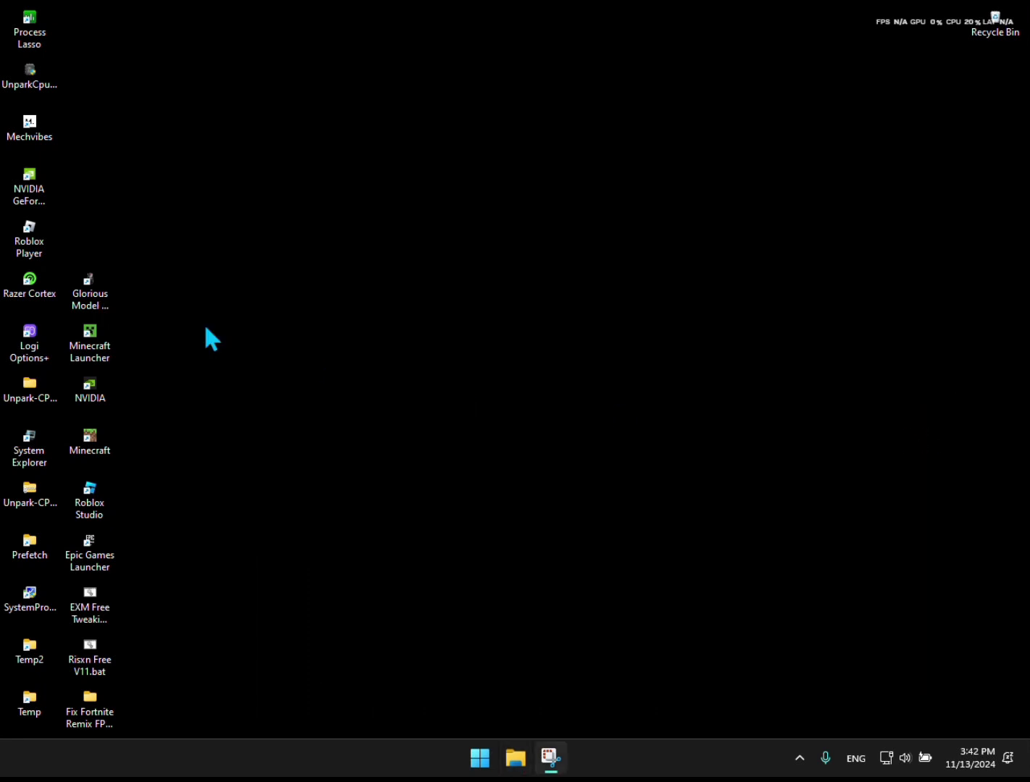
- Launch the NVIDIA app from a Start search for 'nv'
left_click(484, 757)
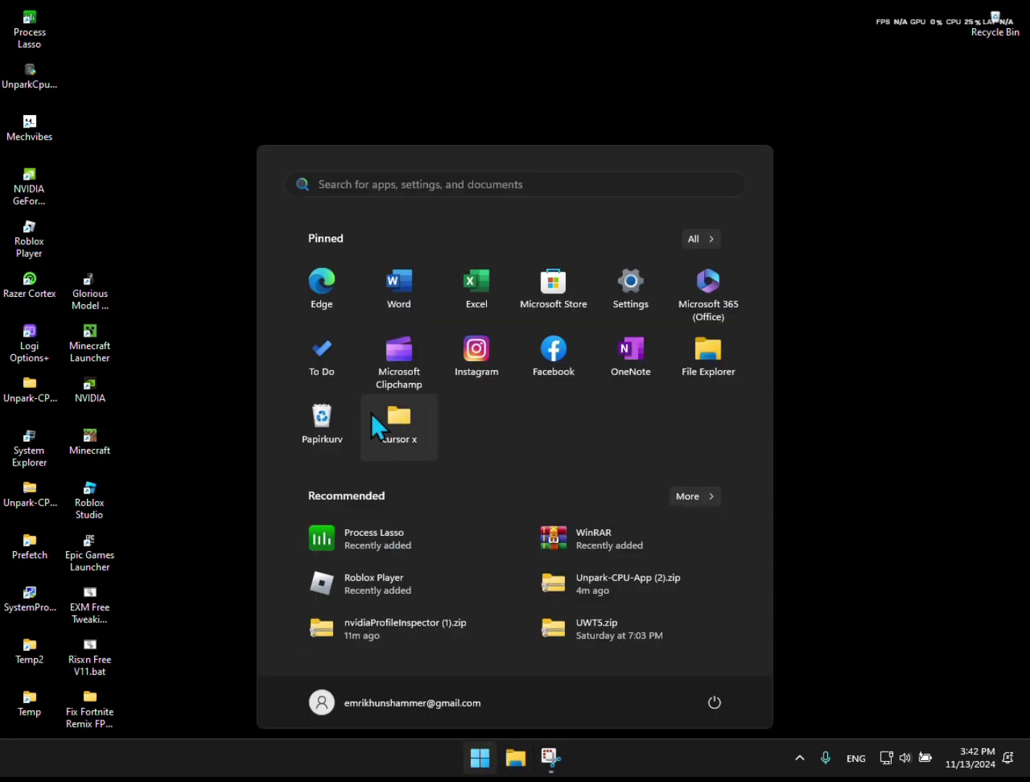
type("nv")
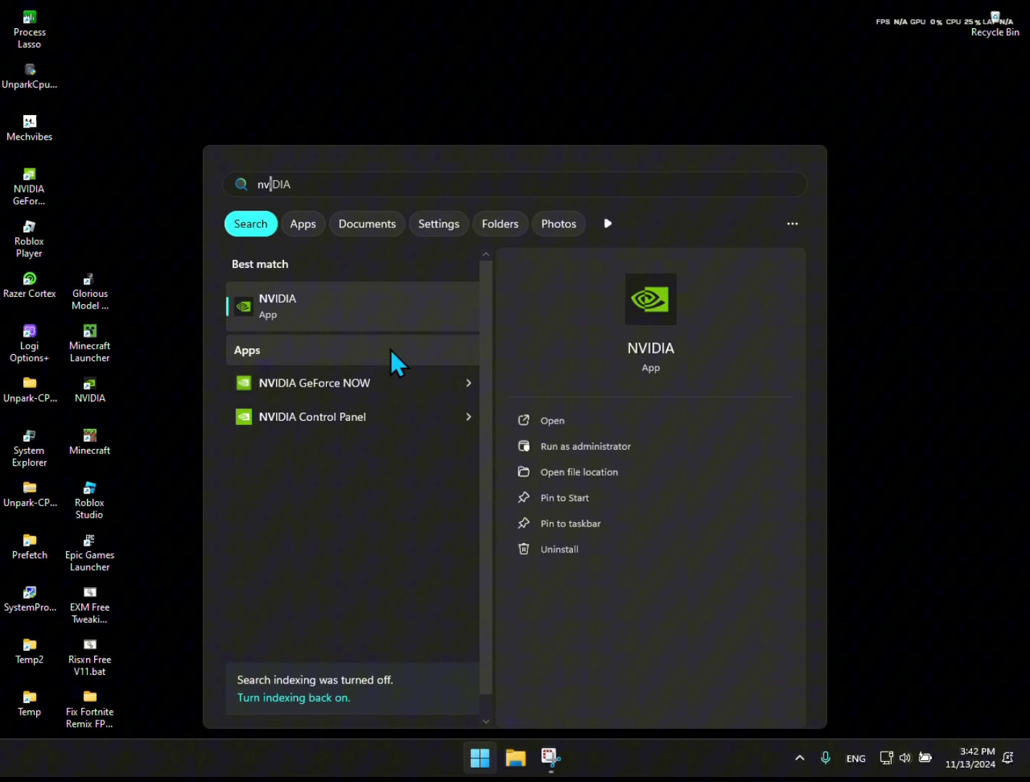
left_click(397, 317)
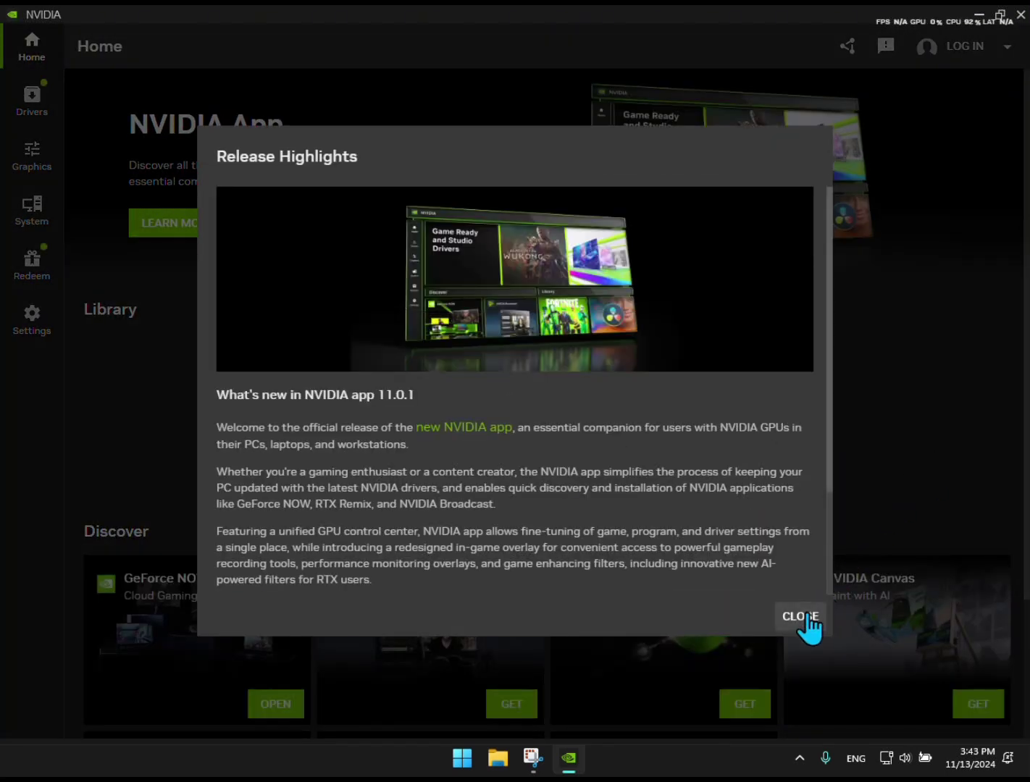
- Close Release Highlights and open Drivers, showing GeForce Game Ready Driver 566.14
left_click(804, 620)
left_click(6, 112)
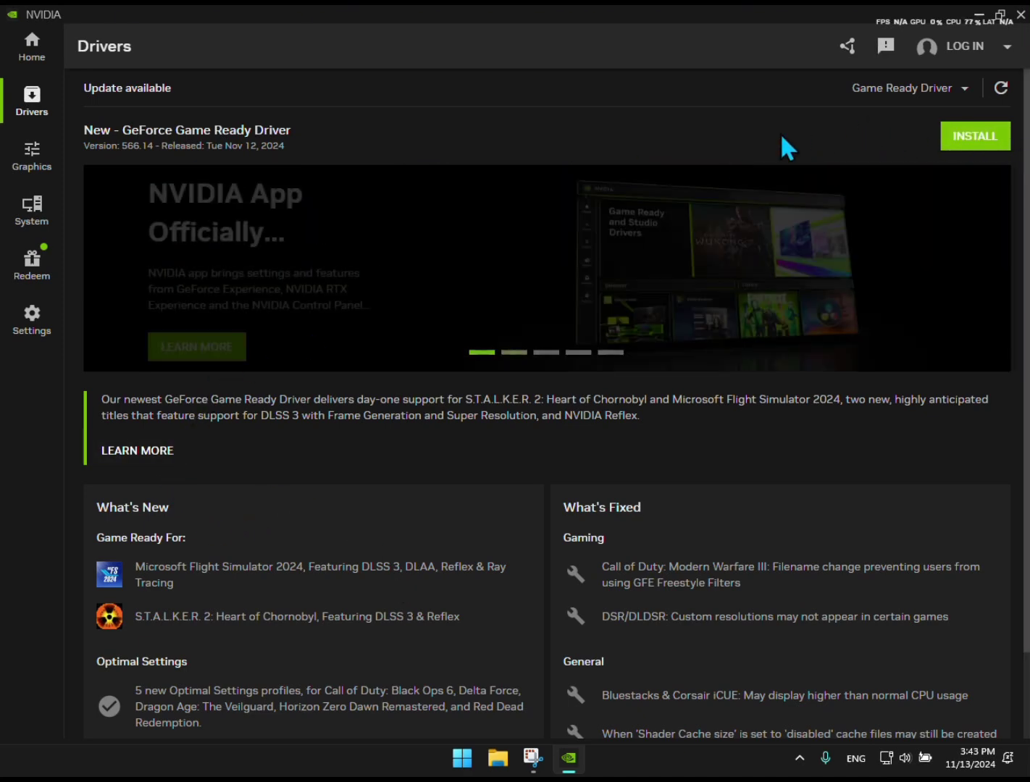
- Browse the NVIDIA app's Graphics, Redeem, System, Settings and Drivers pages
left_click(19, 165)
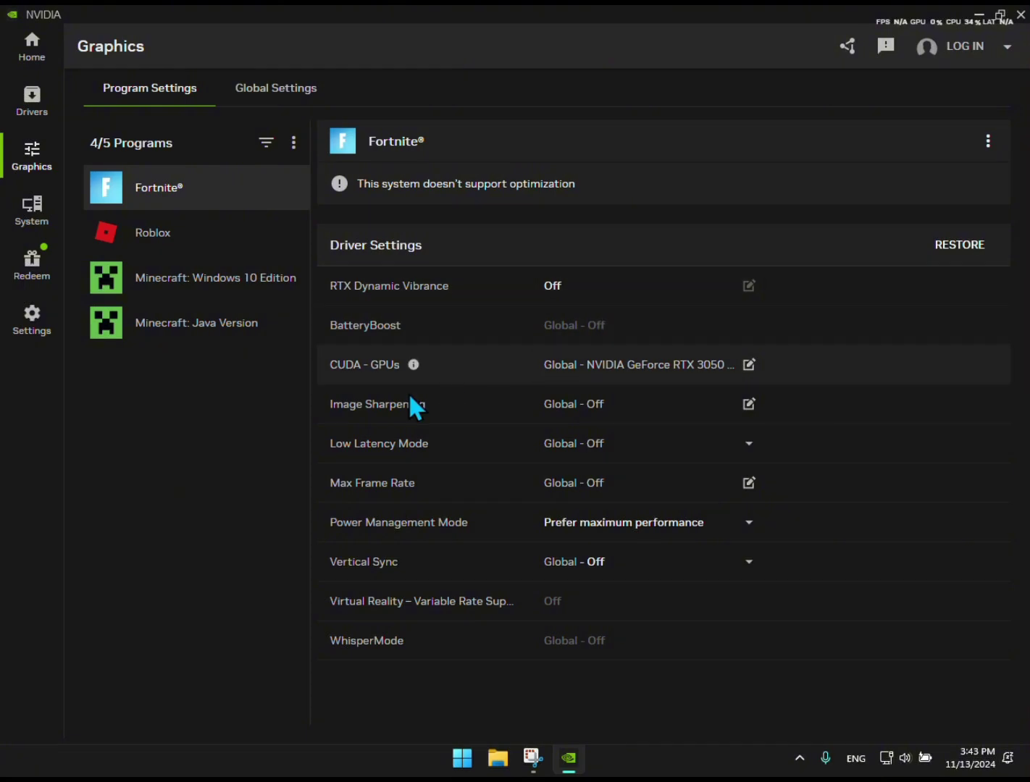
left_click(24, 270)
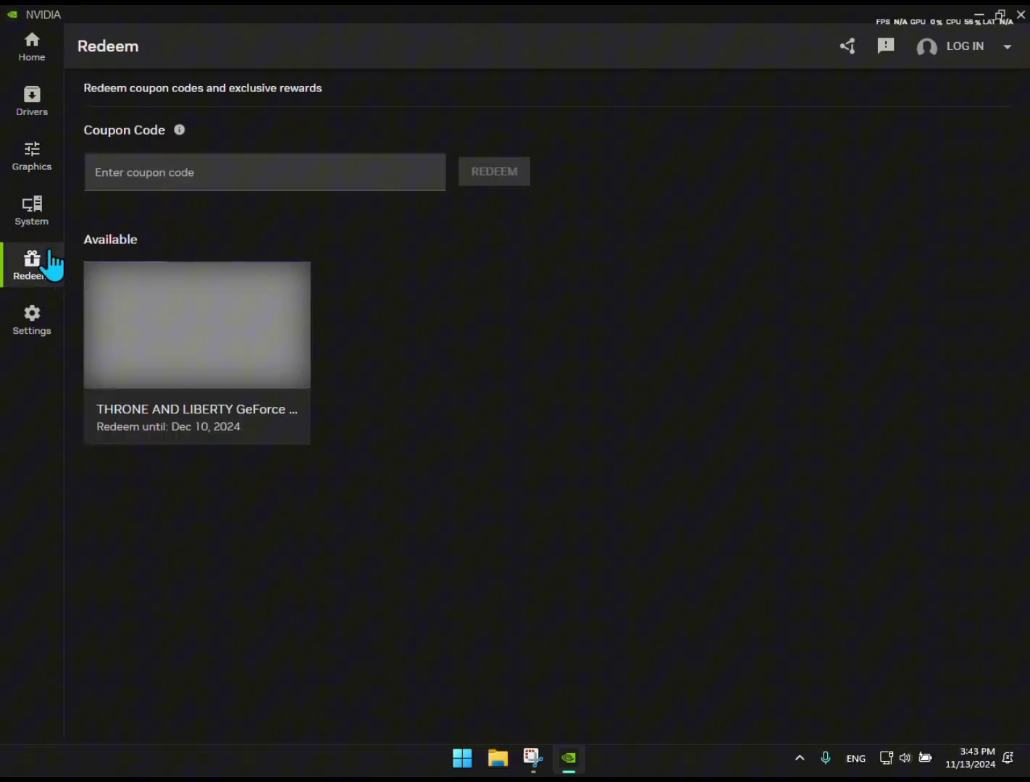
left_click(43, 214)
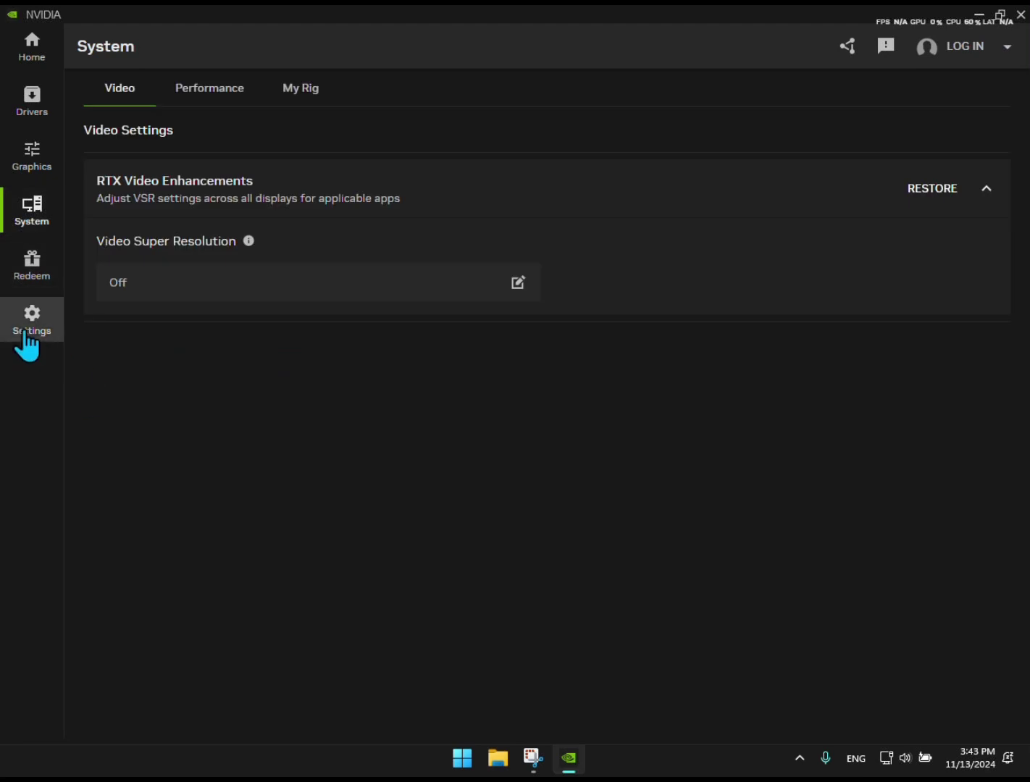
left_click(29, 339)
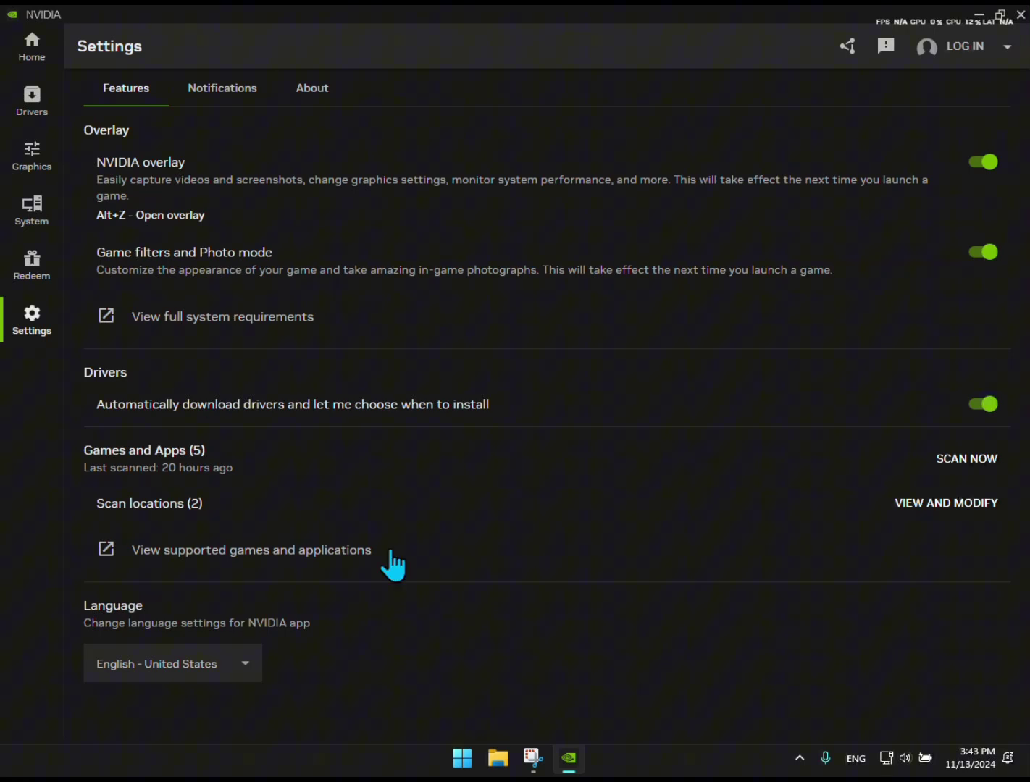
left_click(38, 158)
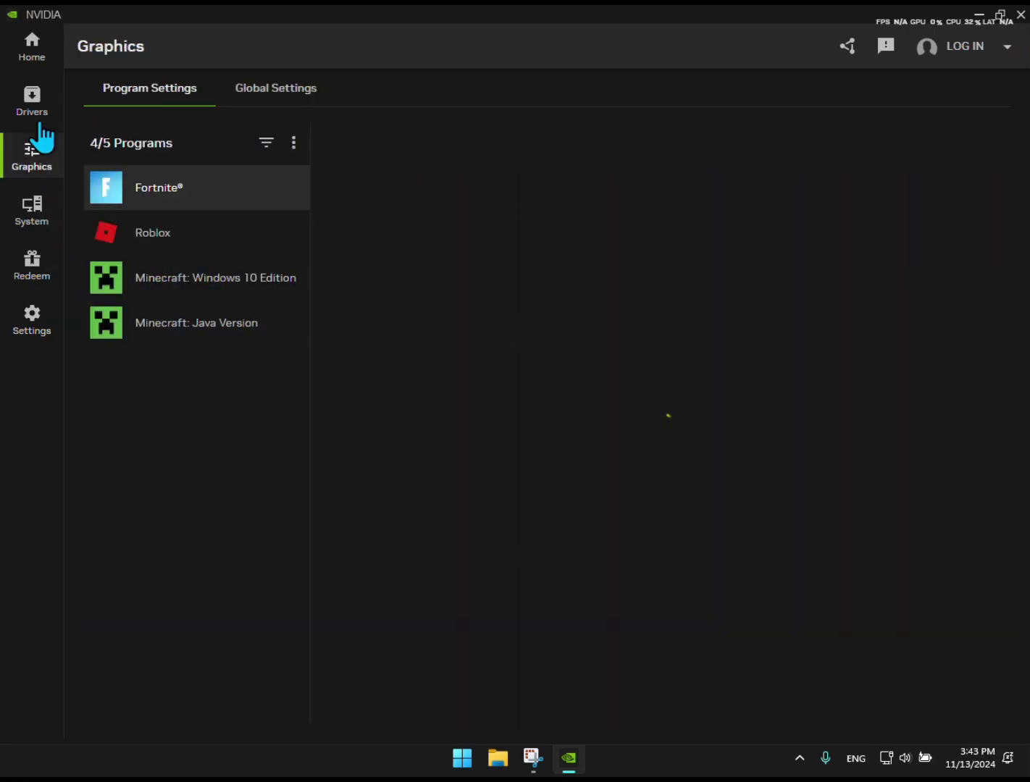
left_click(45, 102)
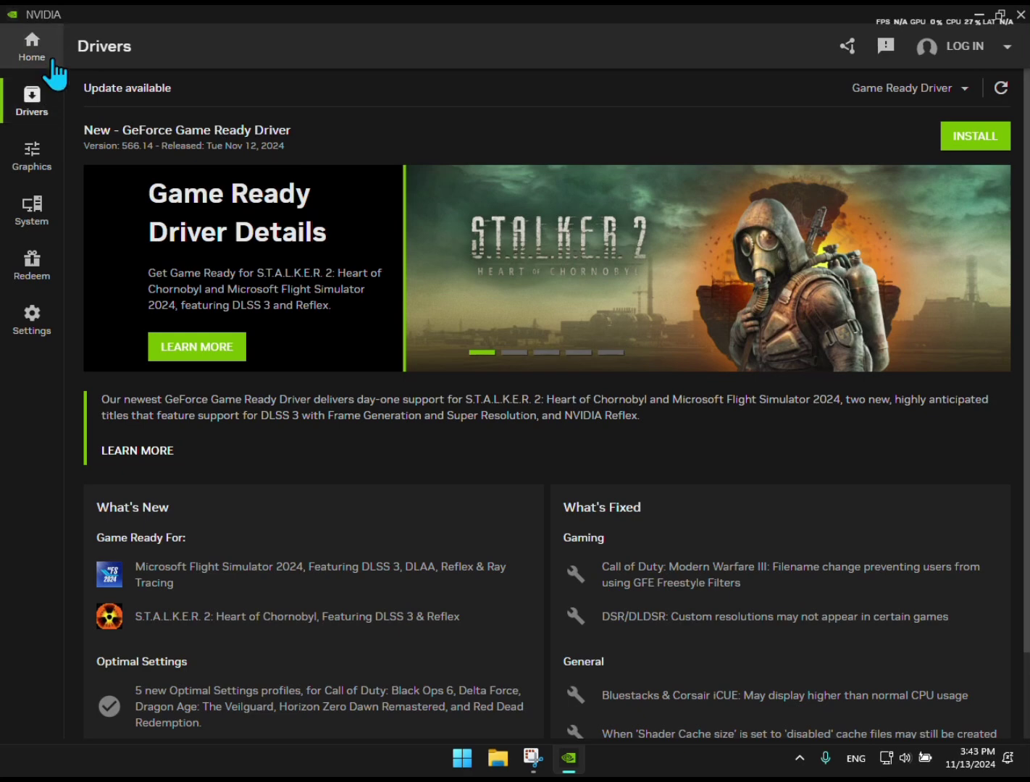
- Open Fortnite's graphics program settings from its tile on the Home page
left_click(51, 54)
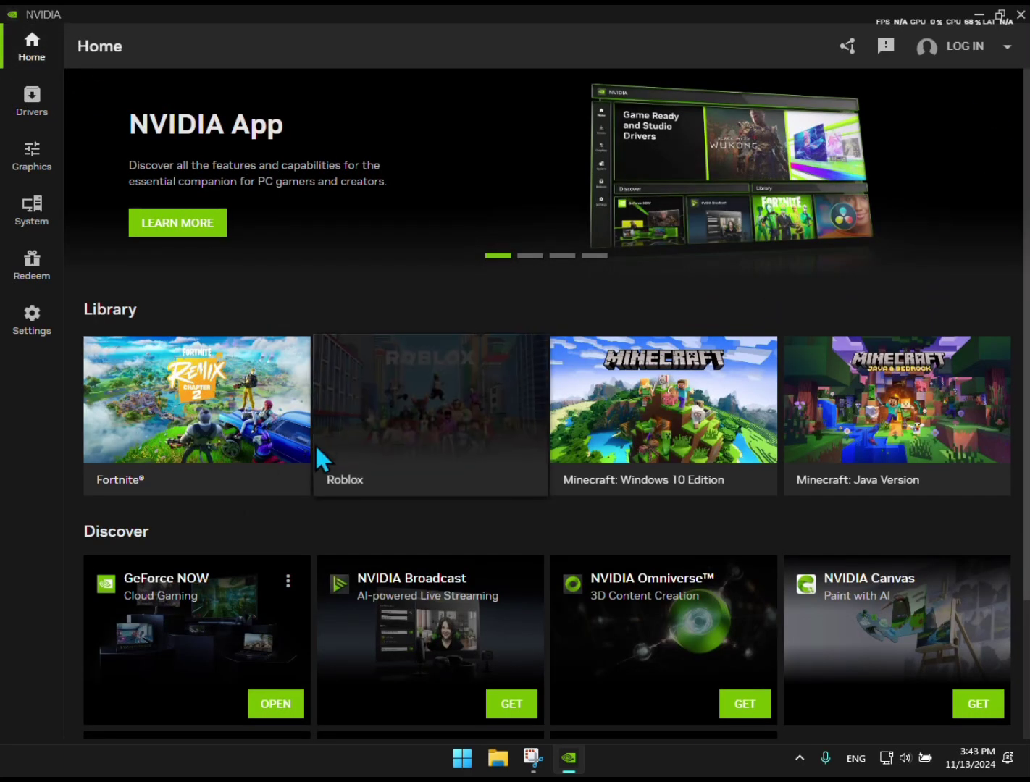
mouse_move(181, 483)
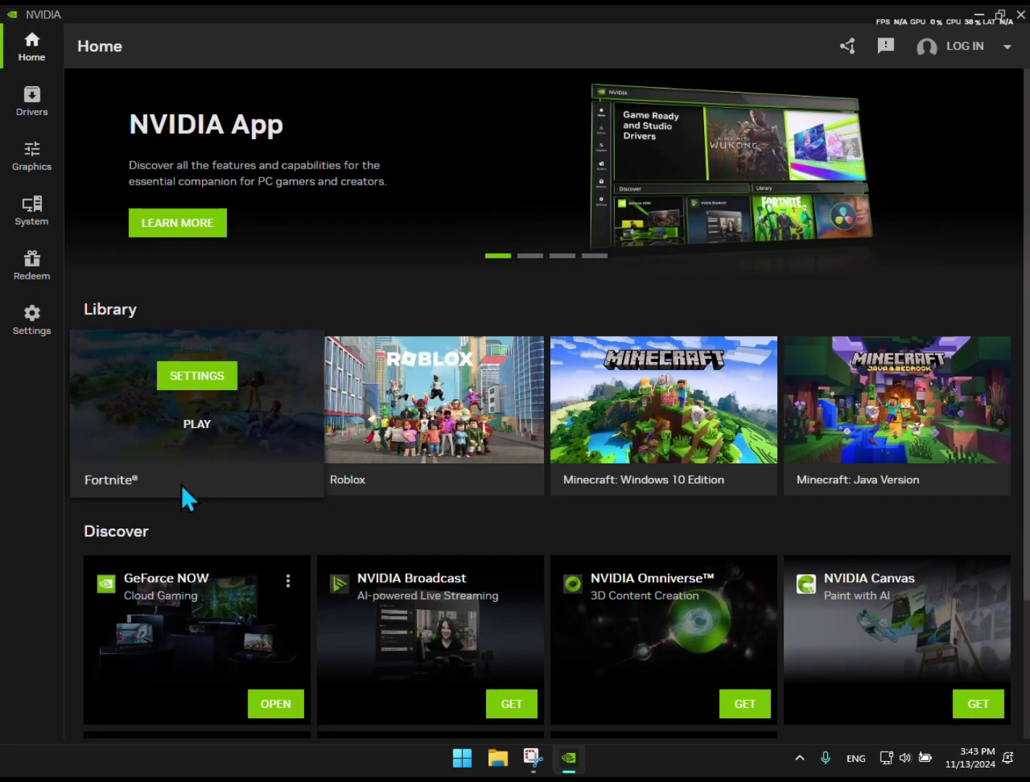
left_click(217, 376)
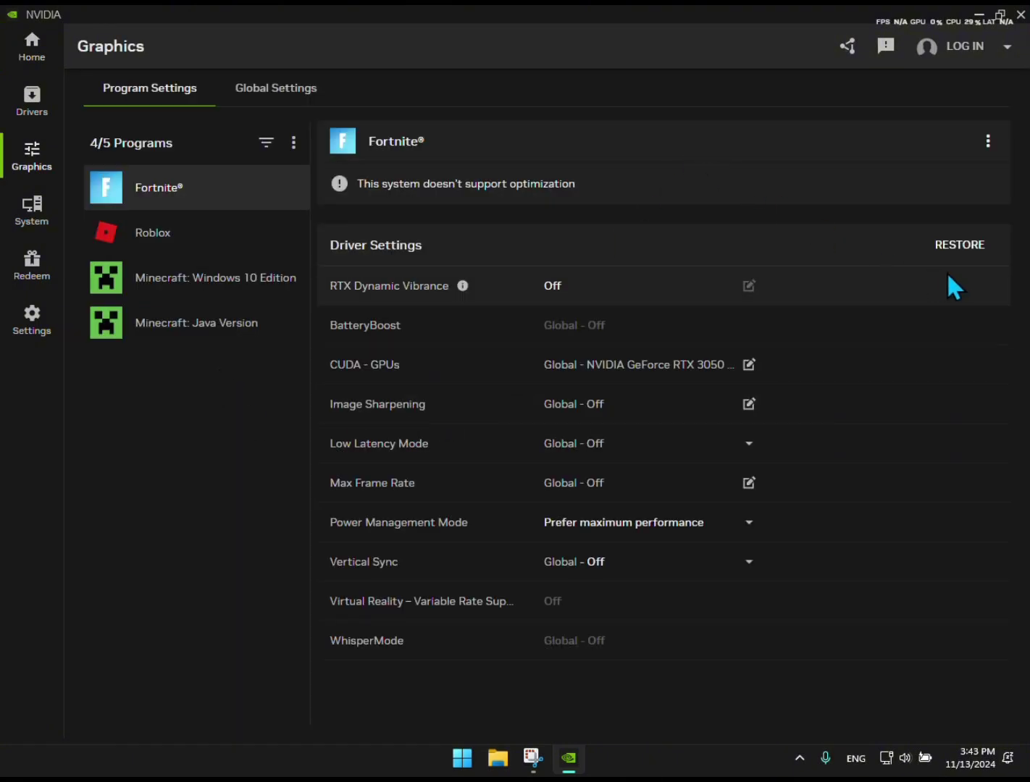